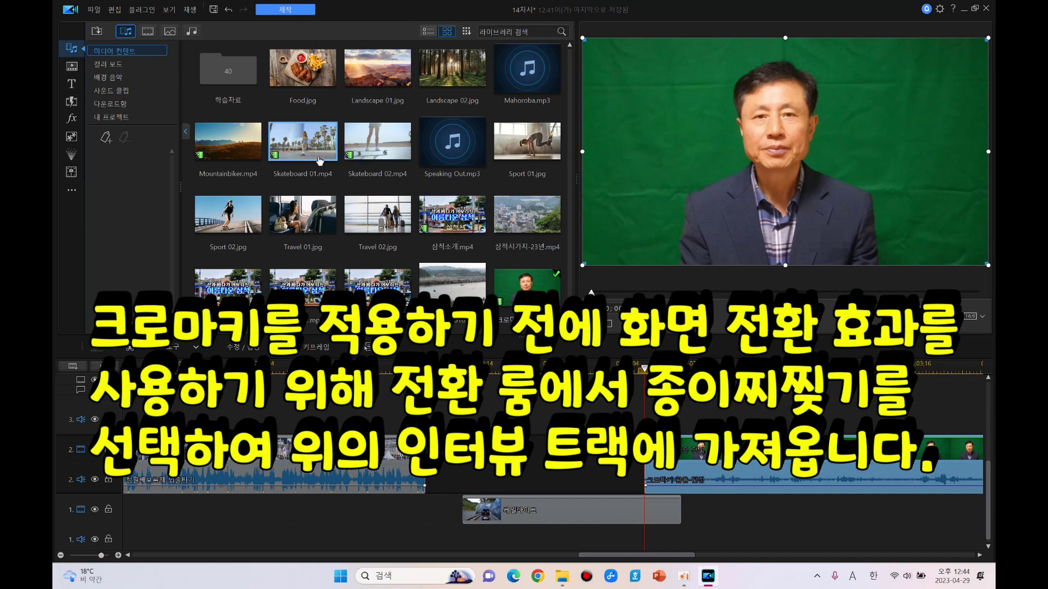
Step: Add the 종이찢기 02 paper-tear transition to the start of the green-screen interview clip on video track 2
click(72, 102)
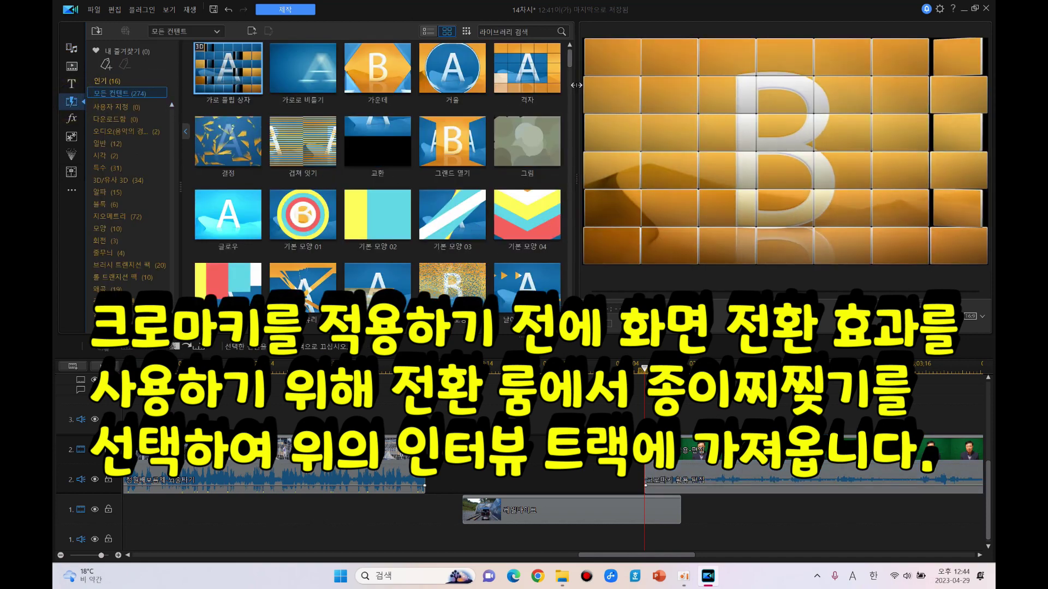
drag(569, 64, 570, 268)
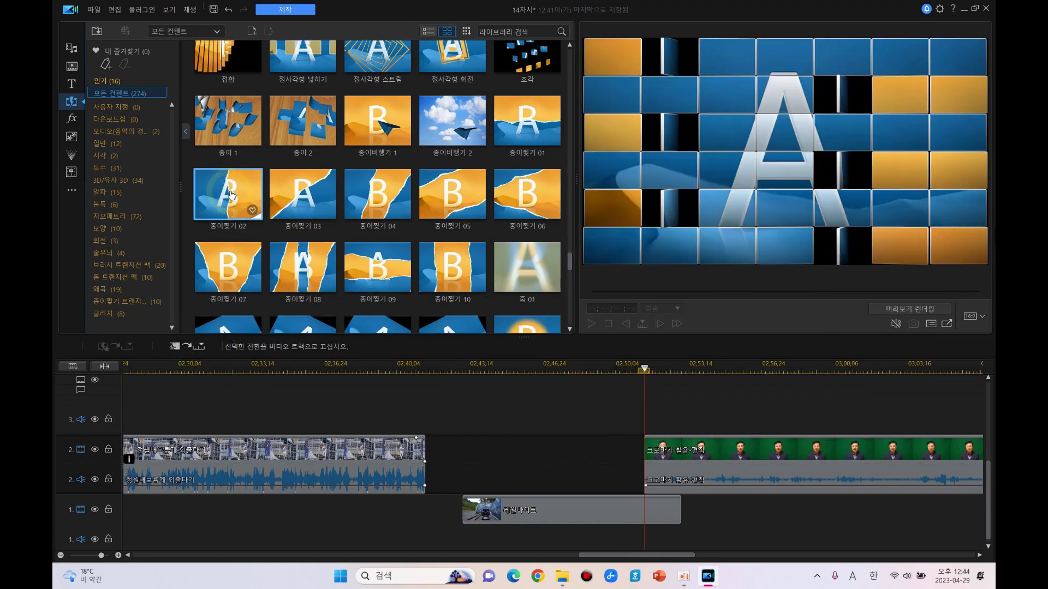
drag(418, 384, 654, 472)
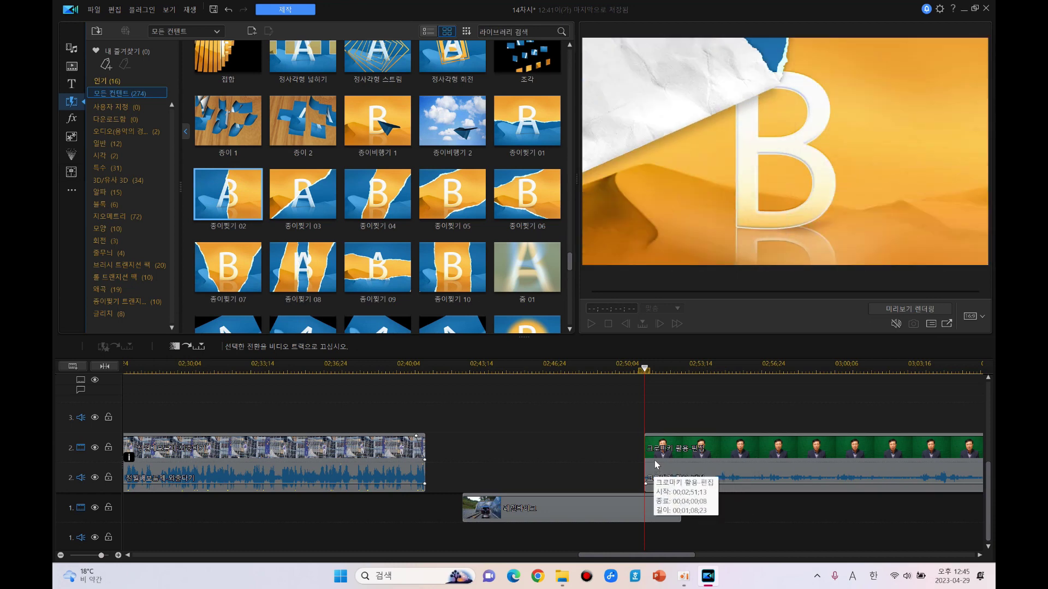
click(651, 451)
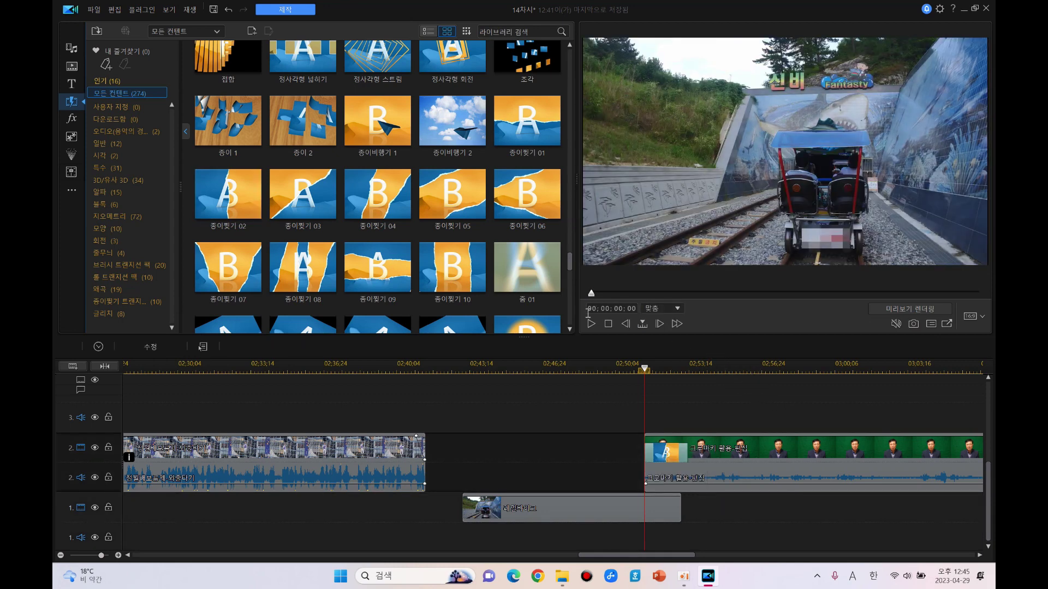
Step: Play the timeline from the start of the interview clip to preview the paper-tear transition, and pause playback after it
click(591, 324)
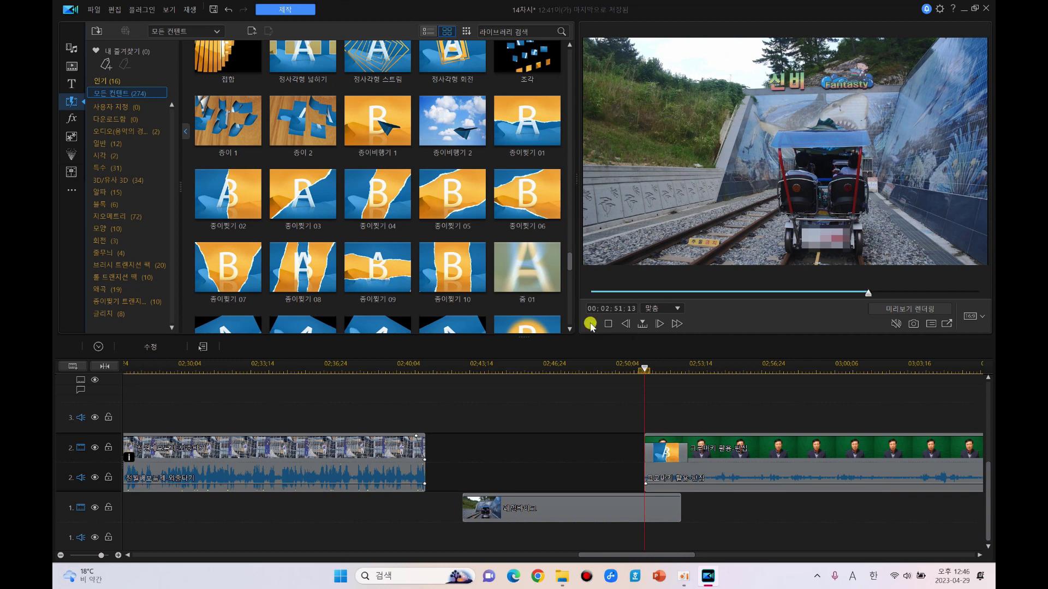
click(591, 324)
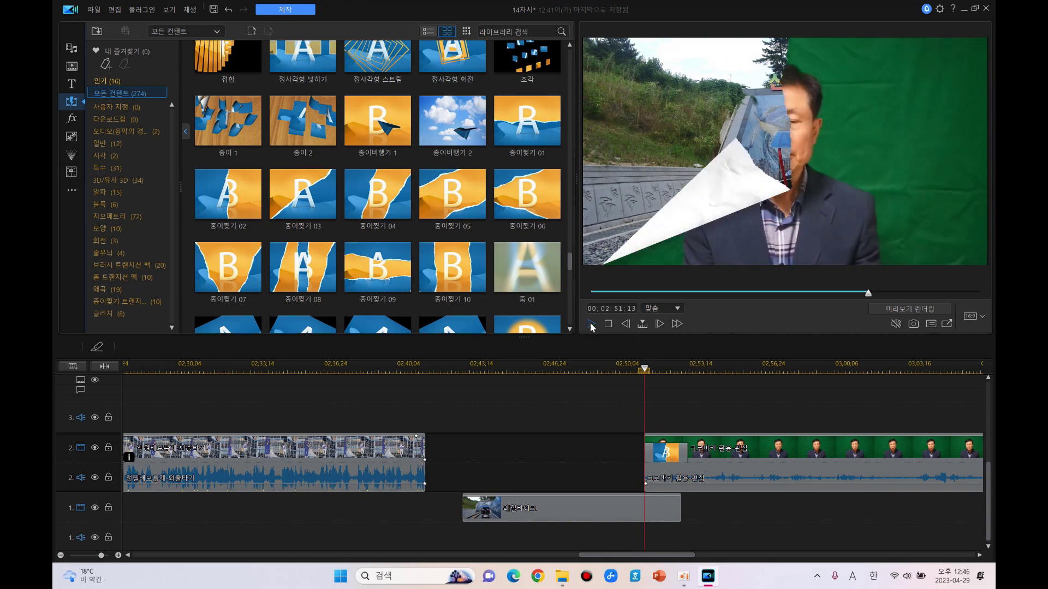
click(591, 324)
click(591, 324)
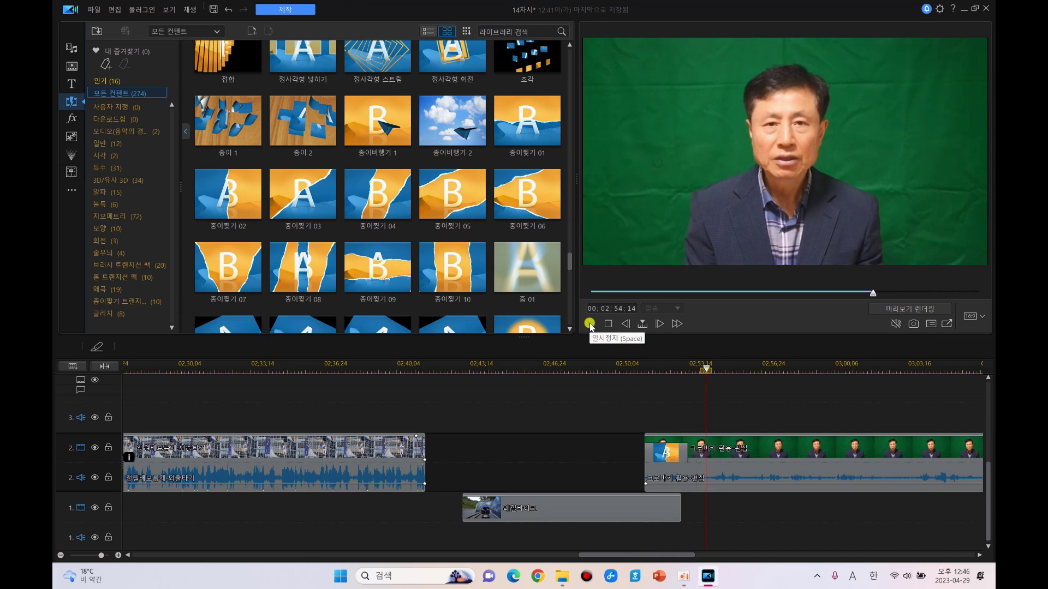
click(591, 324)
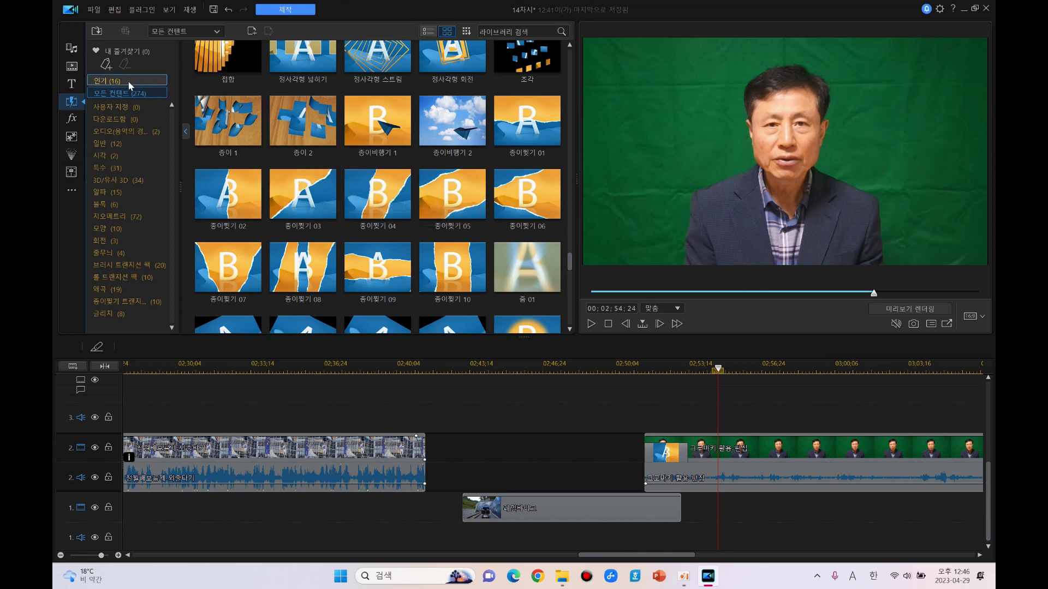
Step: Place the dark blue gradient color board on video track 1 directly after the rail bike clip
click(70, 48)
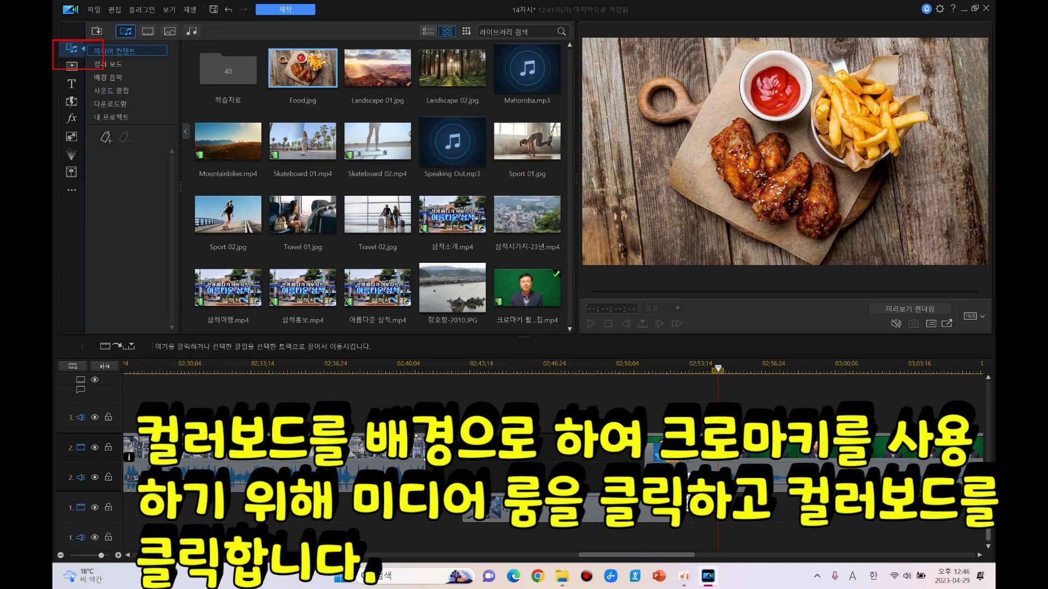
click(736, 366)
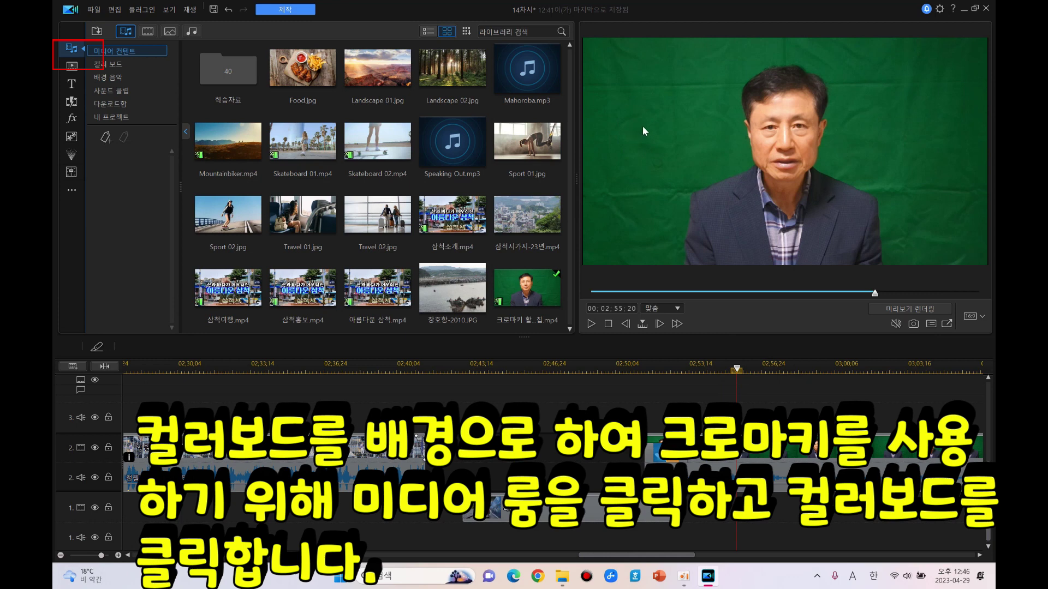
click(115, 66)
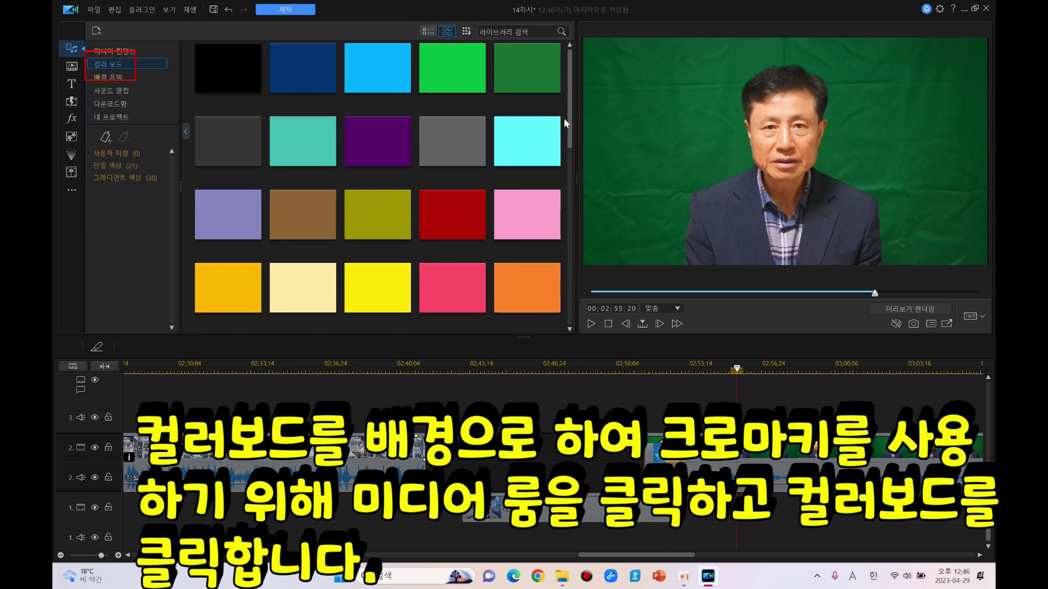
drag(569, 121, 572, 289)
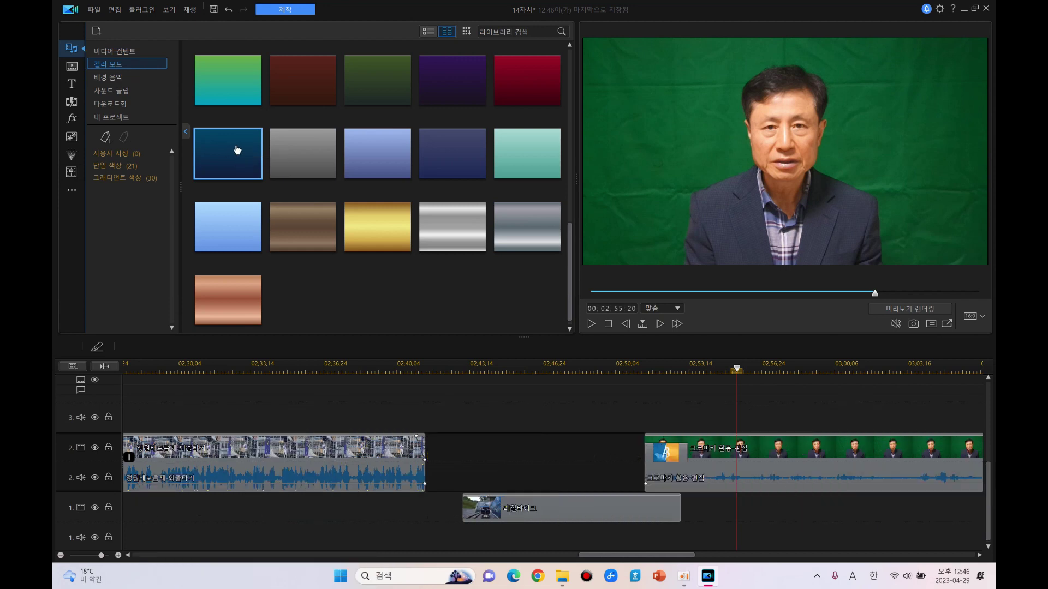
drag(235, 149, 741, 557)
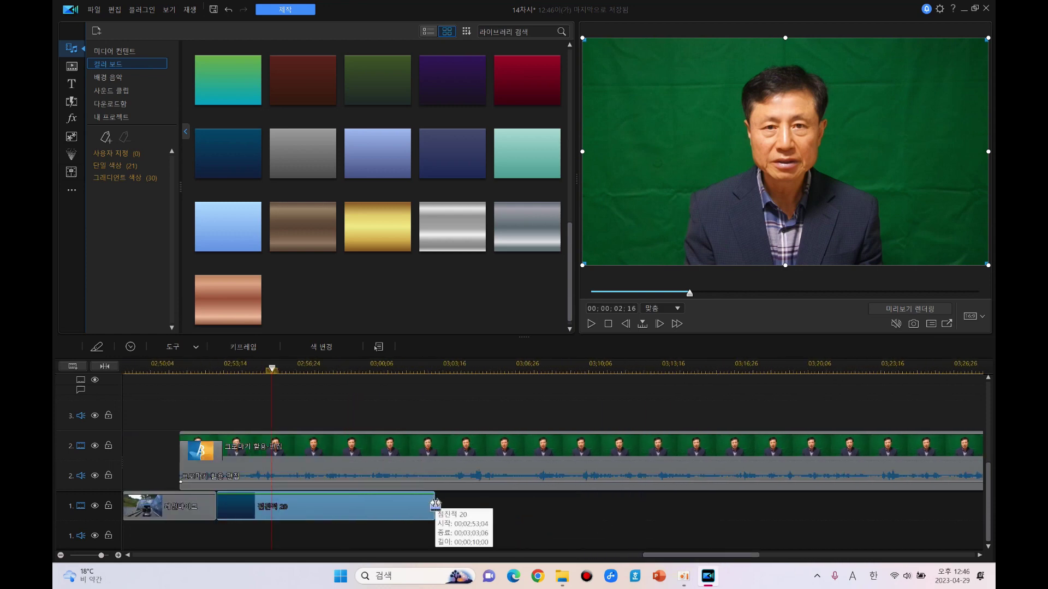
Step: Extend the color board on track 1 so it ends together with the interview clip above it
drag(435, 502, 983, 516)
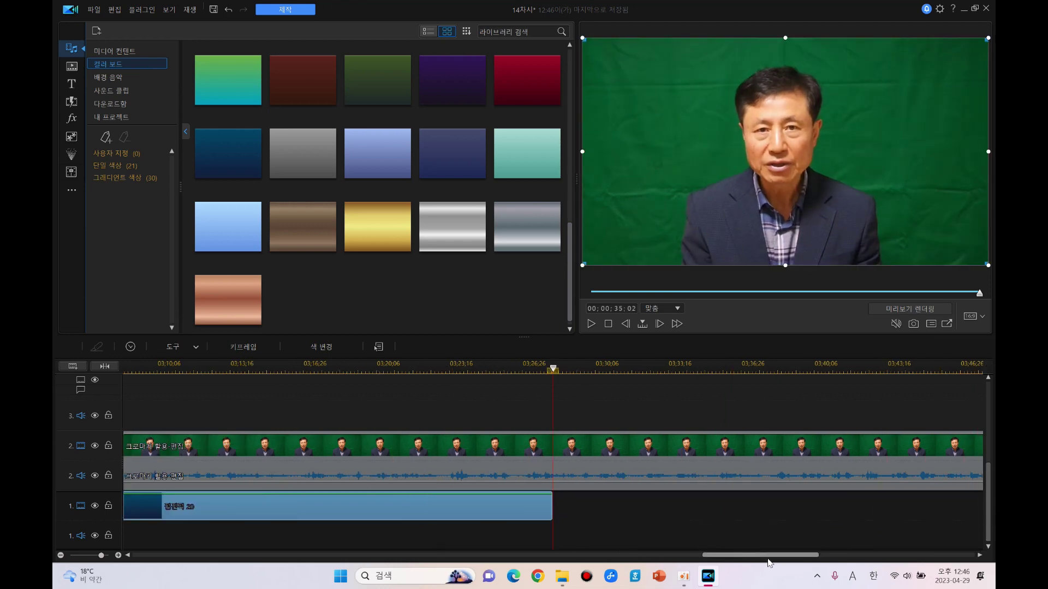
drag(770, 556, 810, 559)
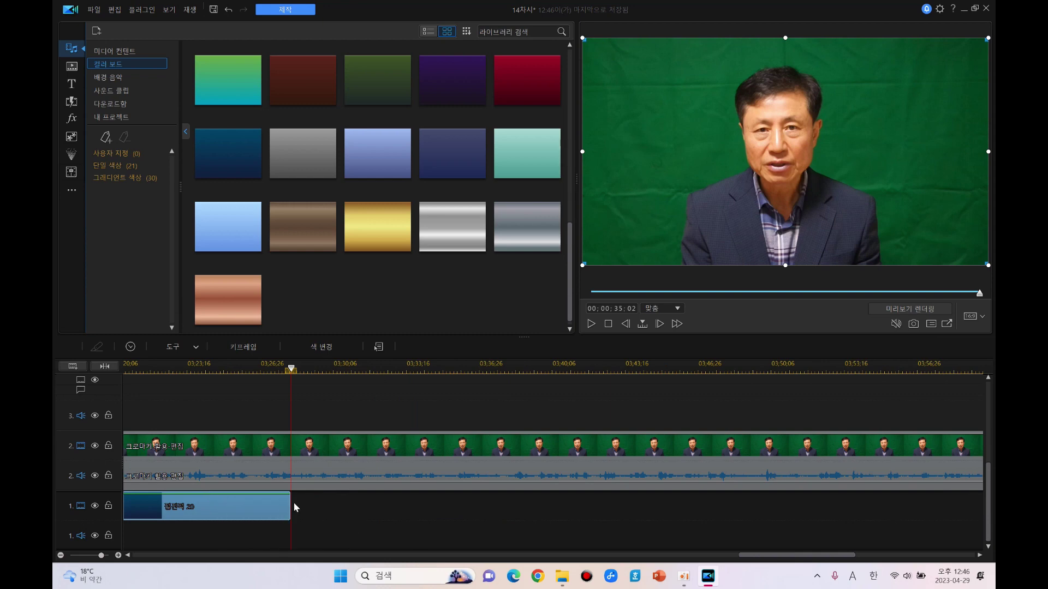
drag(290, 504, 921, 516)
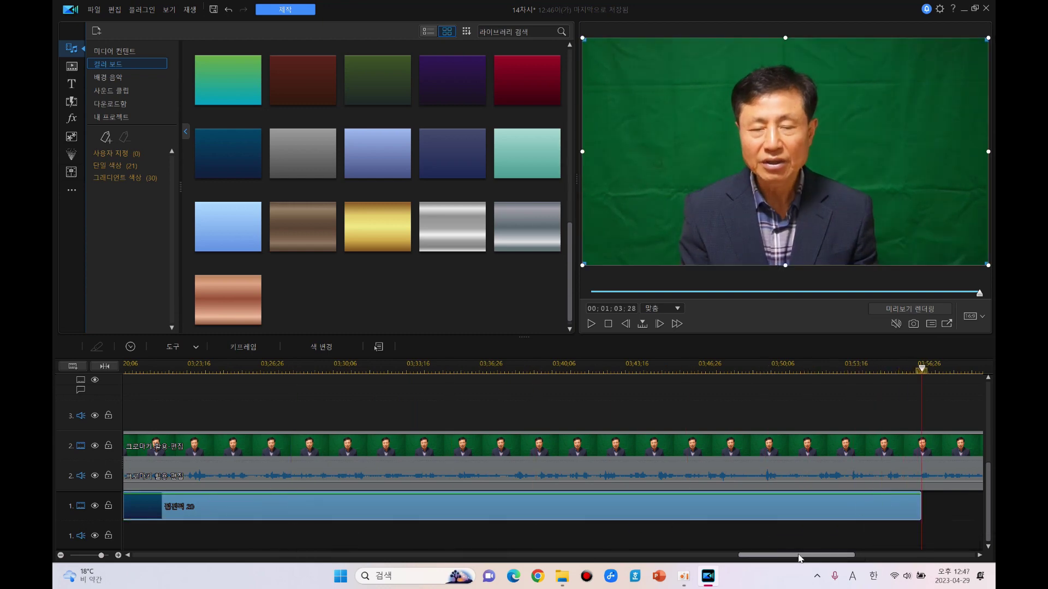
scroll(800, 558, right, 3)
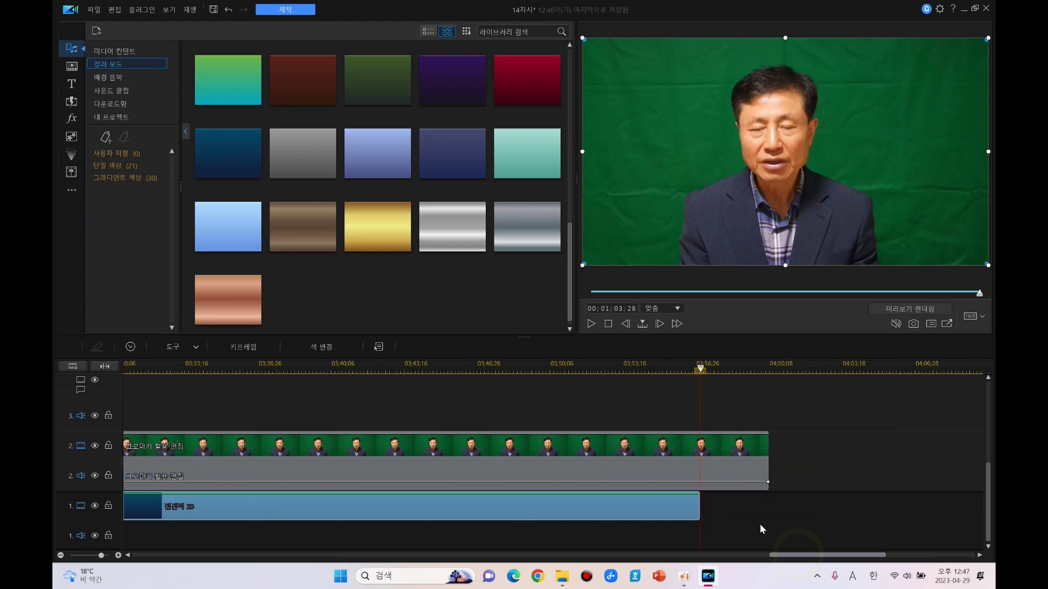
drag(699, 507, 770, 505)
Step: Open the green-screen interview clip on track 2 in the PiP Designer, with its window moved up
drag(827, 555, 671, 571)
mouse_move(629, 436)
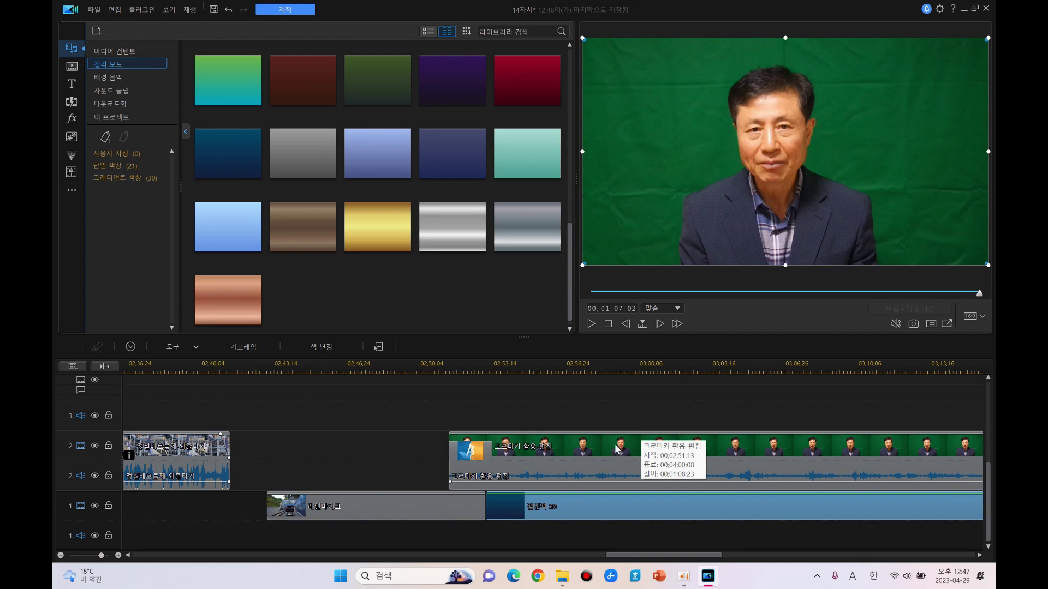
click(607, 446)
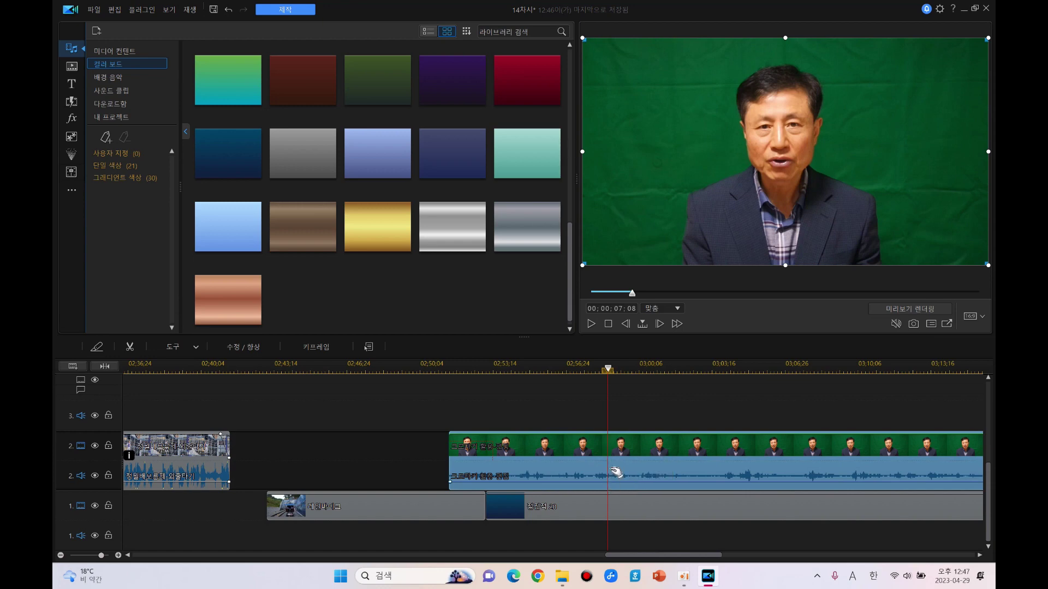
click(194, 348)
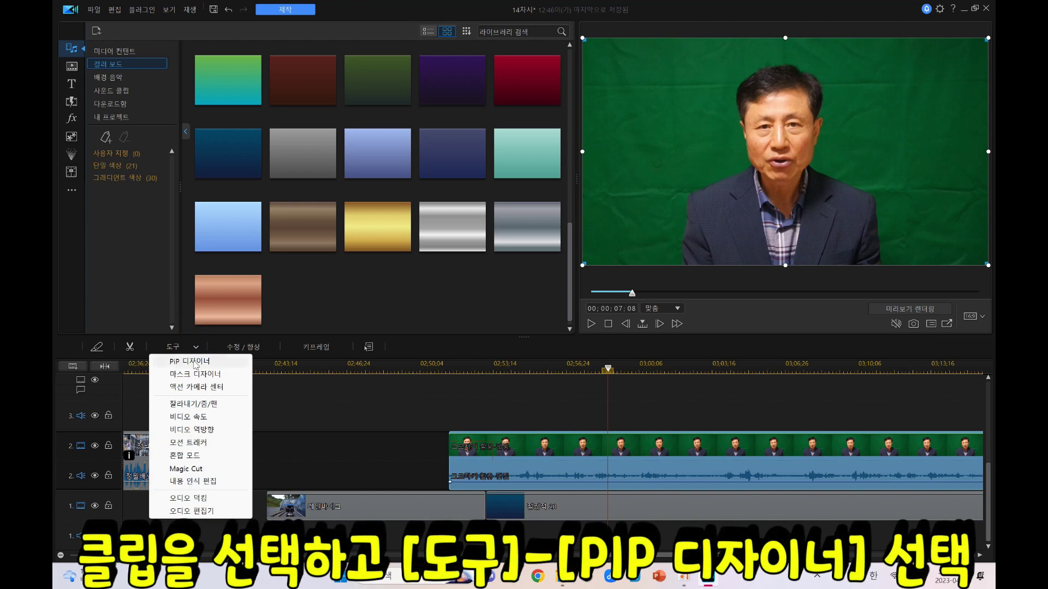
click(193, 361)
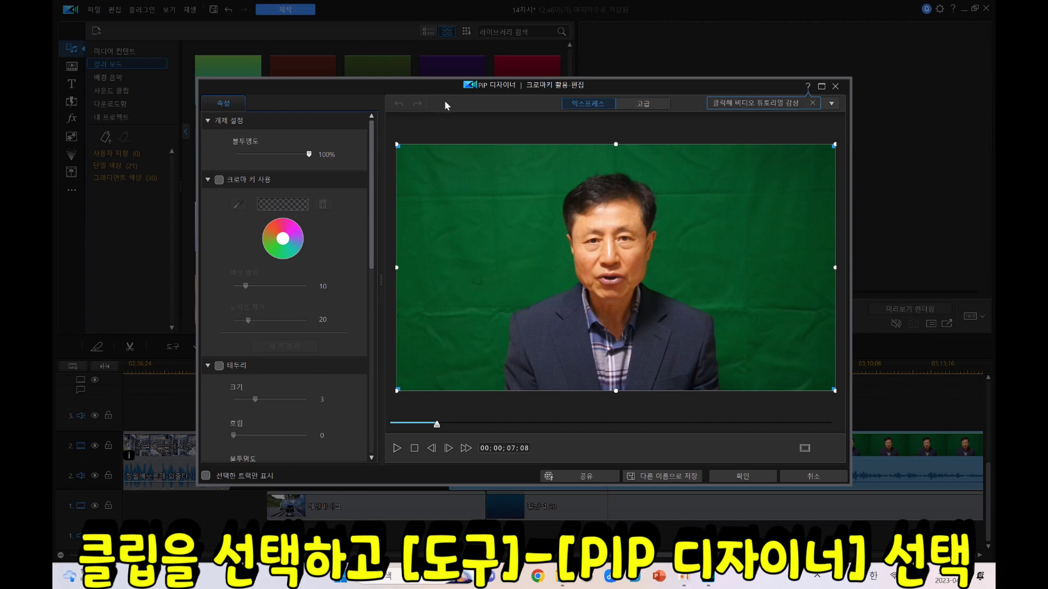
drag(443, 89, 445, 47)
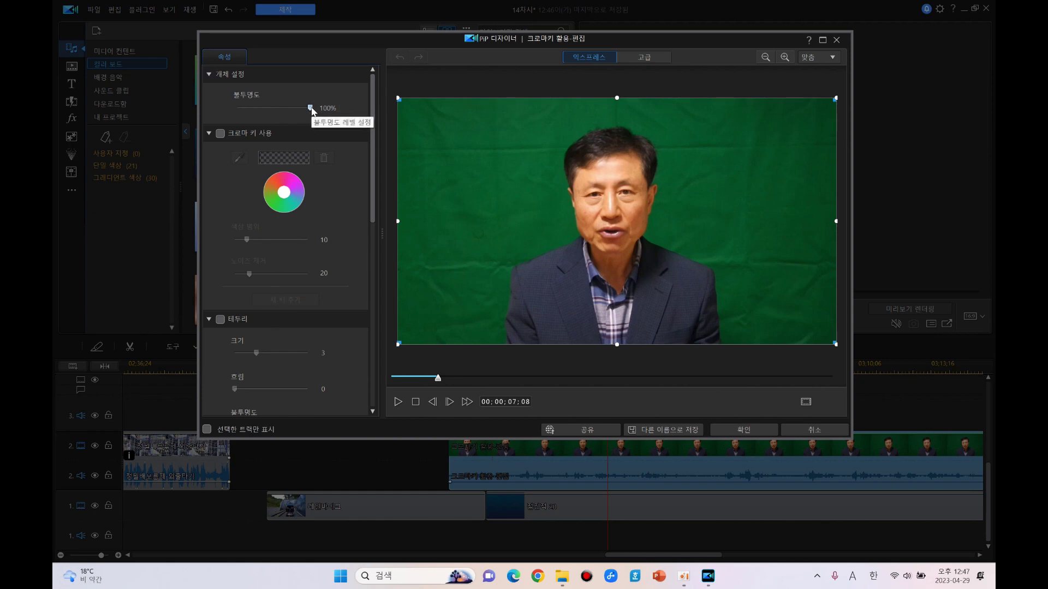
Step: Enable chroma key for the interview clip and sample the green backdrop as the key color
mouse_move(311, 109)
mouse_down()
mouse_move(262, 105)
mouse_move(311, 107)
mouse_up()
click(221, 135)
click(220, 136)
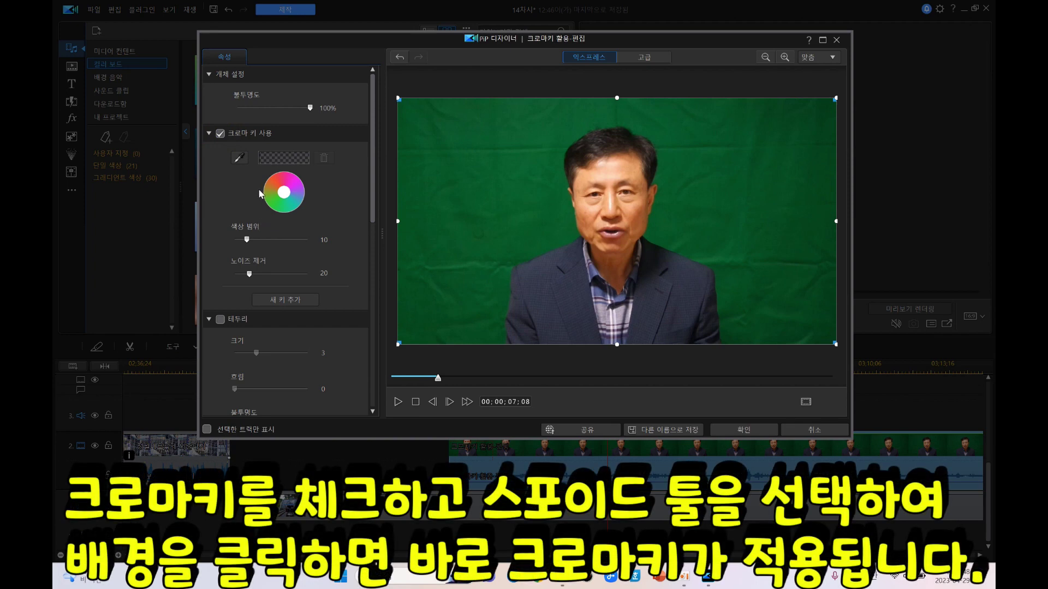
click(240, 159)
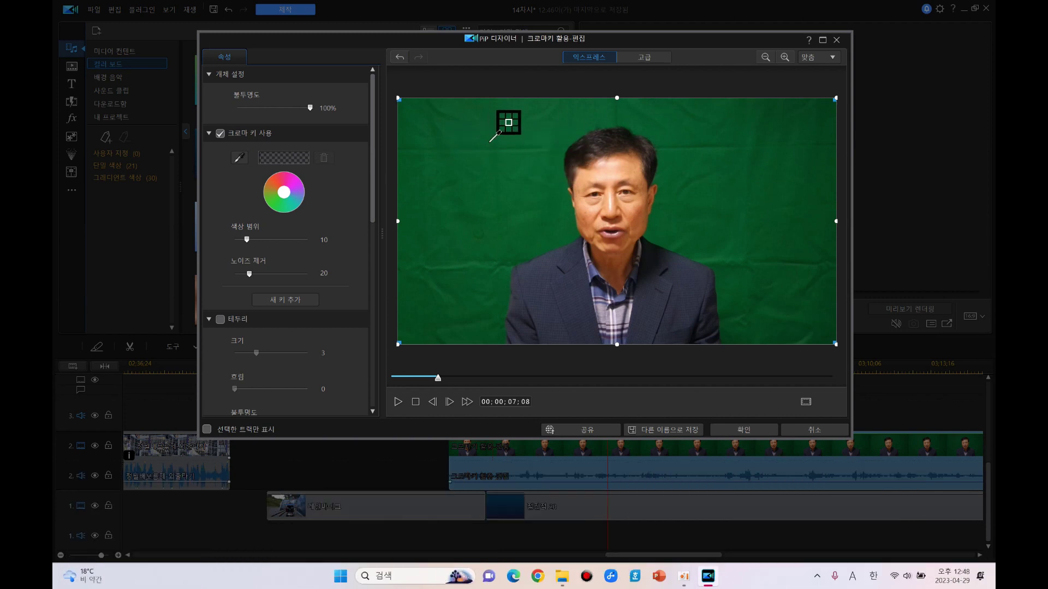
click(480, 144)
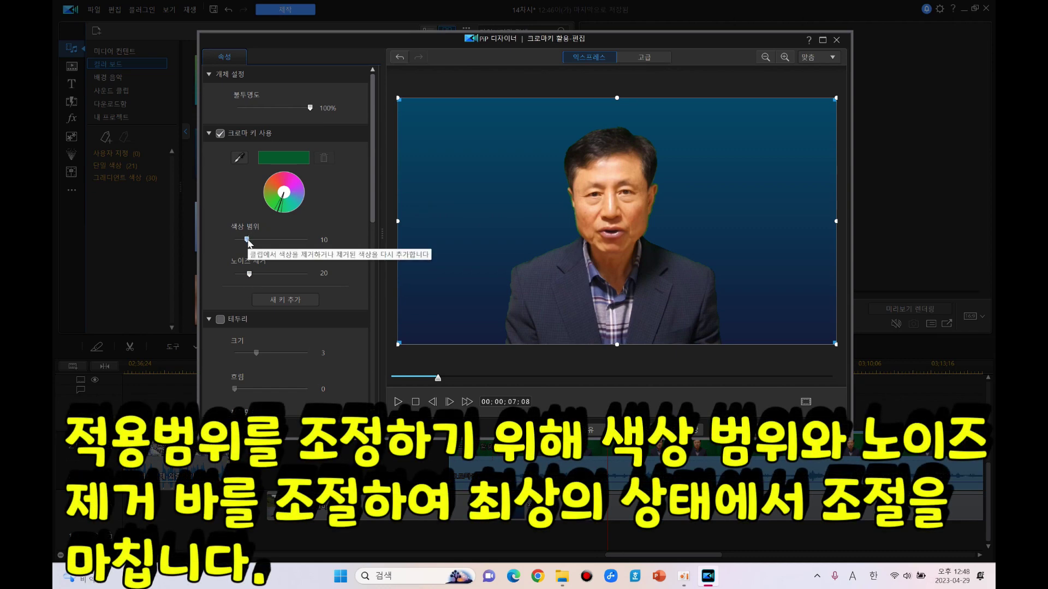
Step: Try different chroma key tolerances, setting the color range to 20 and noise removal to 29
drag(248, 240, 267, 244)
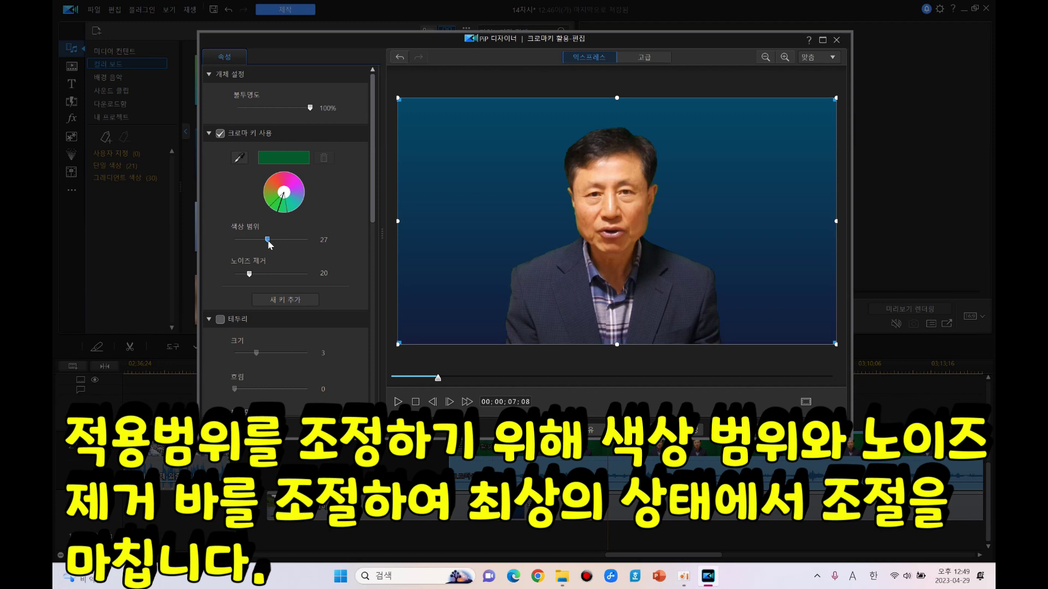
drag(268, 241, 237, 242)
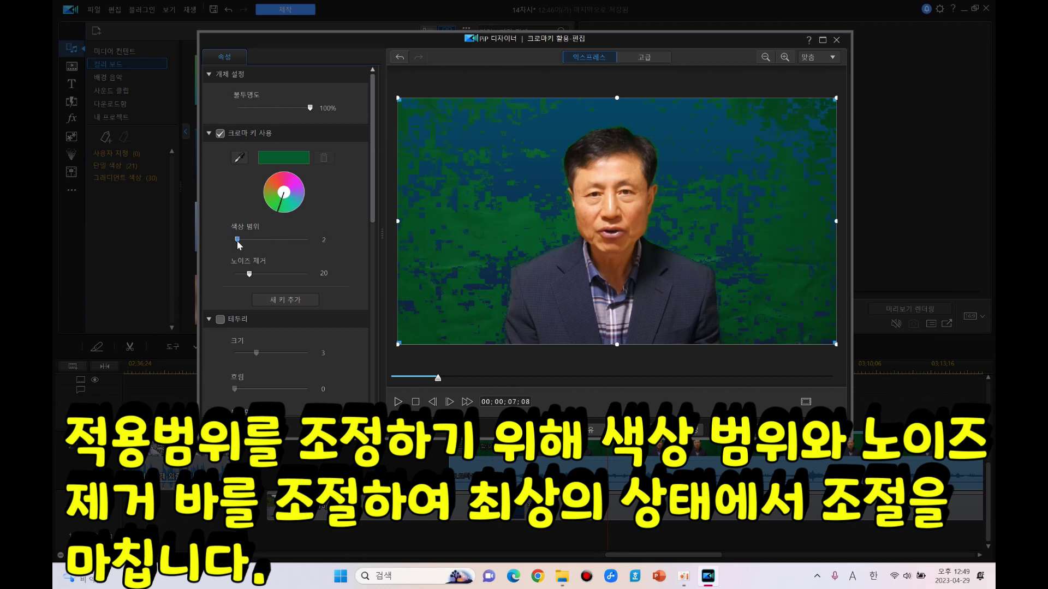
drag(238, 242, 261, 243)
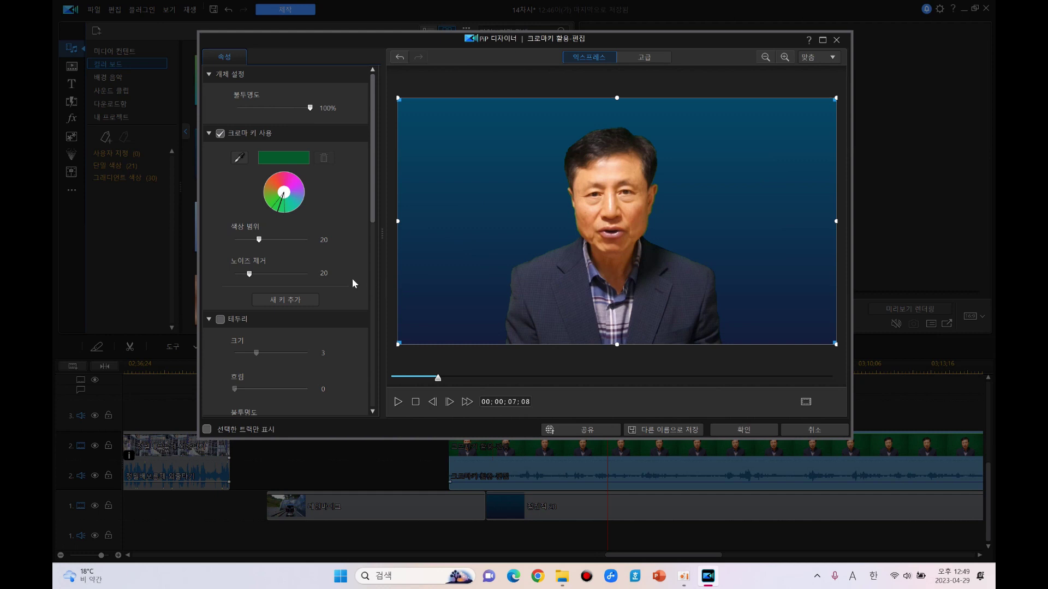
click(250, 275)
mouse_move(250, 275)
mouse_down()
mouse_move(239, 275)
mouse_move(265, 286)
mouse_up()
drag(263, 286, 252, 285)
Step: Enable a border around the keyed speaker and set its size to 2
click(221, 320)
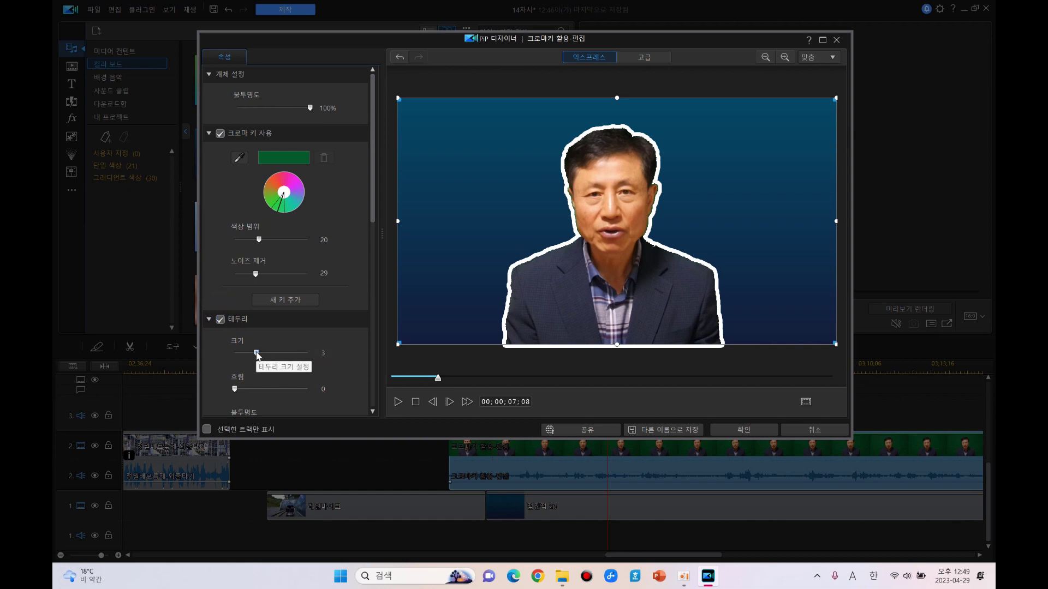
drag(371, 204, 370, 232)
click(255, 292)
drag(256, 292, 249, 294)
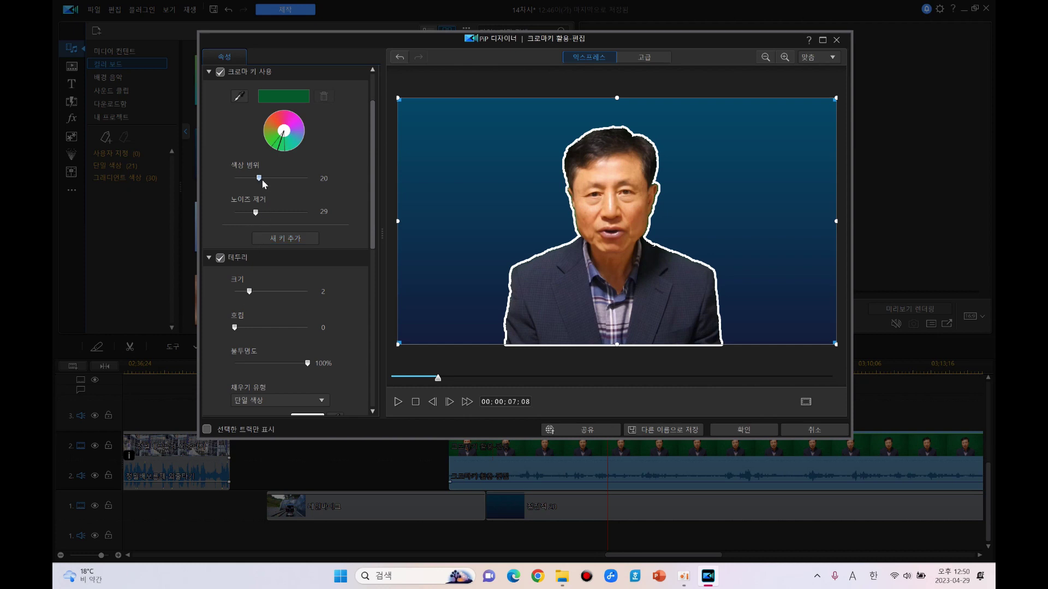
Step: Set the chroma key color range to 15 and noise removal to 16
drag(262, 179, 293, 218)
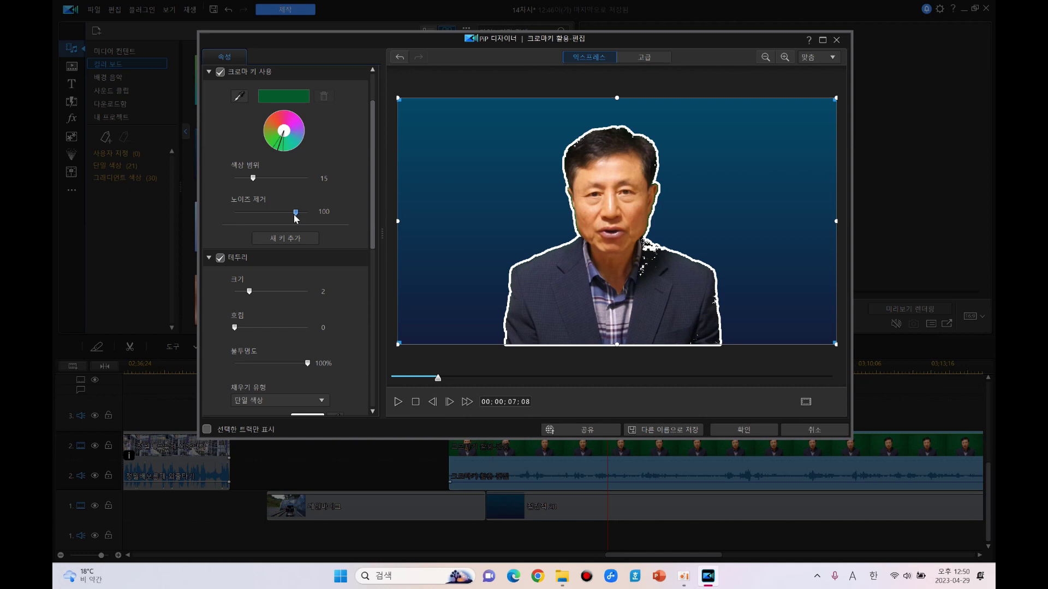
drag(281, 217, 246, 216)
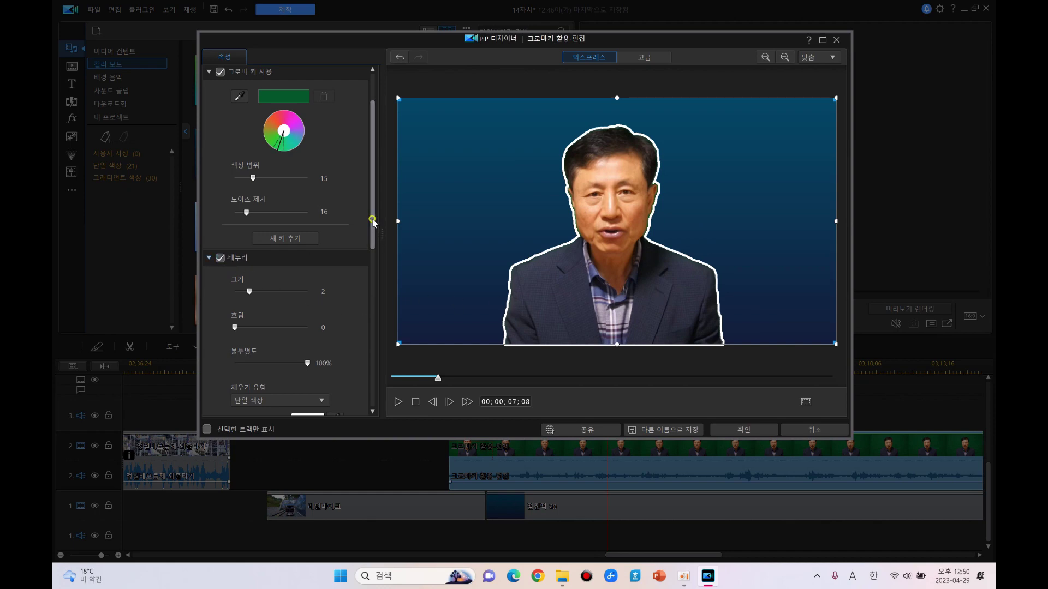
Step: Try a shadow on the object and border with distance 0.0, and disable the shadow
drag(372, 218, 370, 268)
click(220, 343)
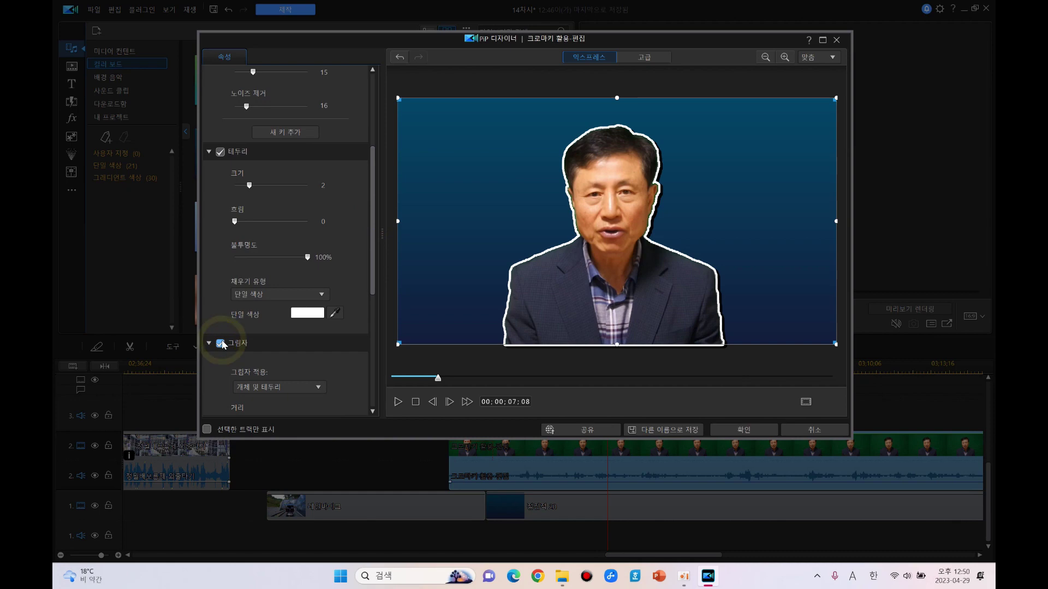
drag(372, 279, 352, 322)
click(238, 351)
mouse_move(240, 352)
mouse_down()
mouse_move(269, 351)
mouse_move(235, 352)
mouse_up()
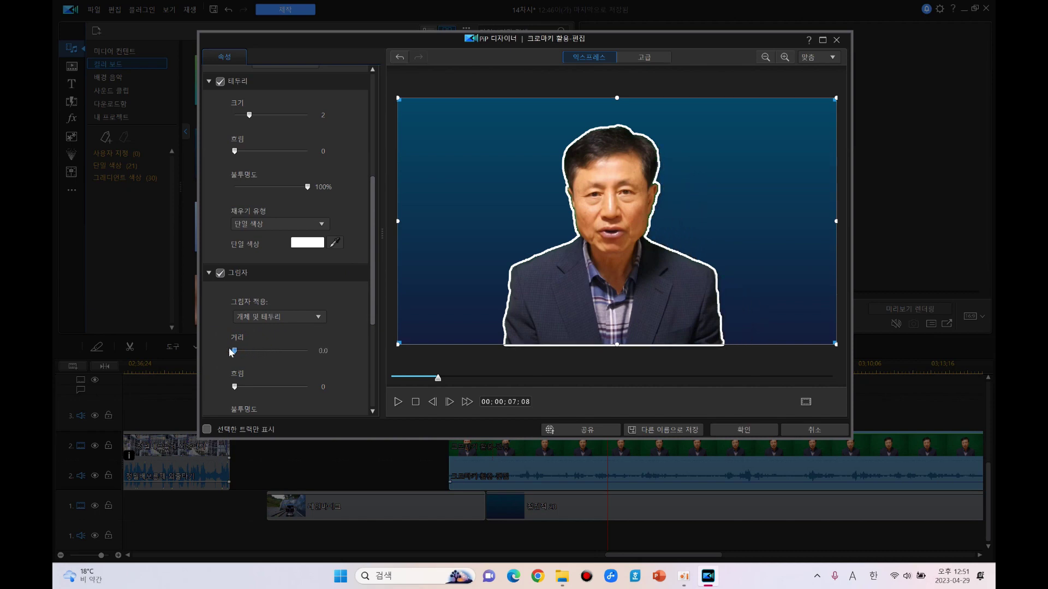
click(220, 274)
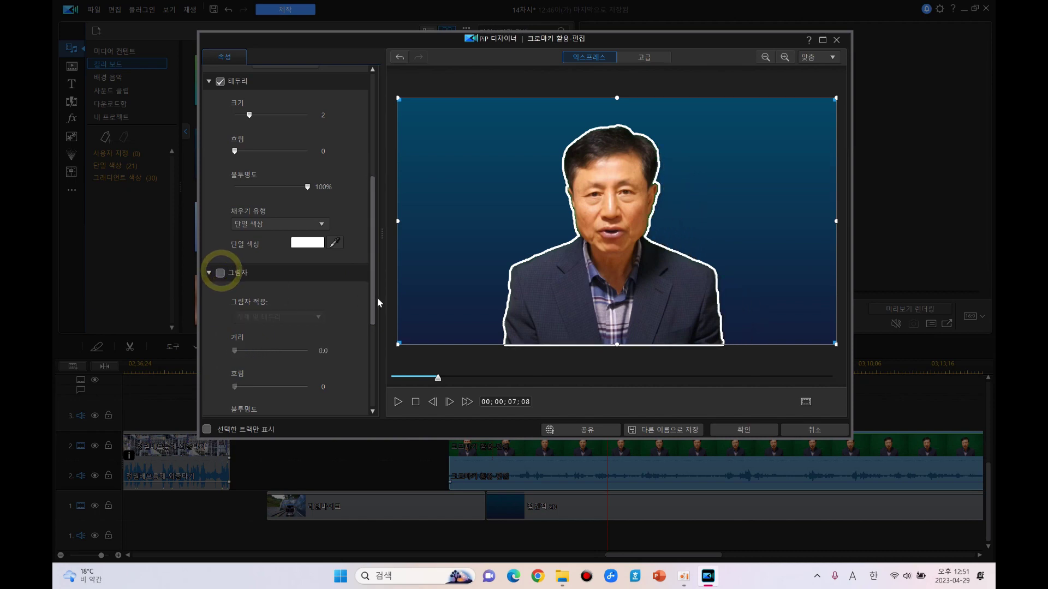
Step: Try a light yellow FFFF80 fill and 79% opacity for the border around the speaker
drag(371, 299, 375, 278)
click(307, 307)
click(426, 167)
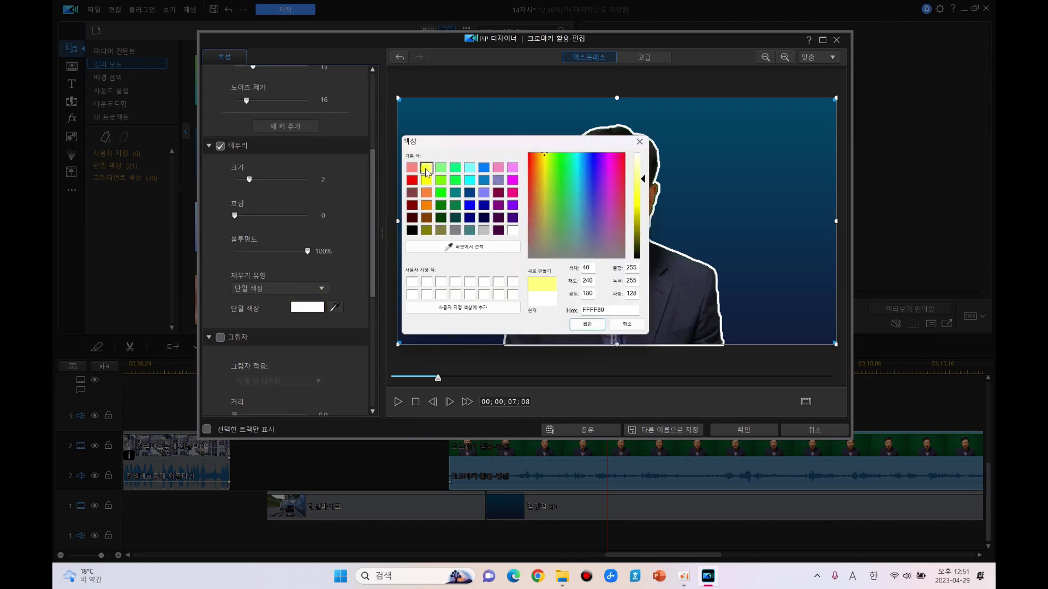
click(587, 324)
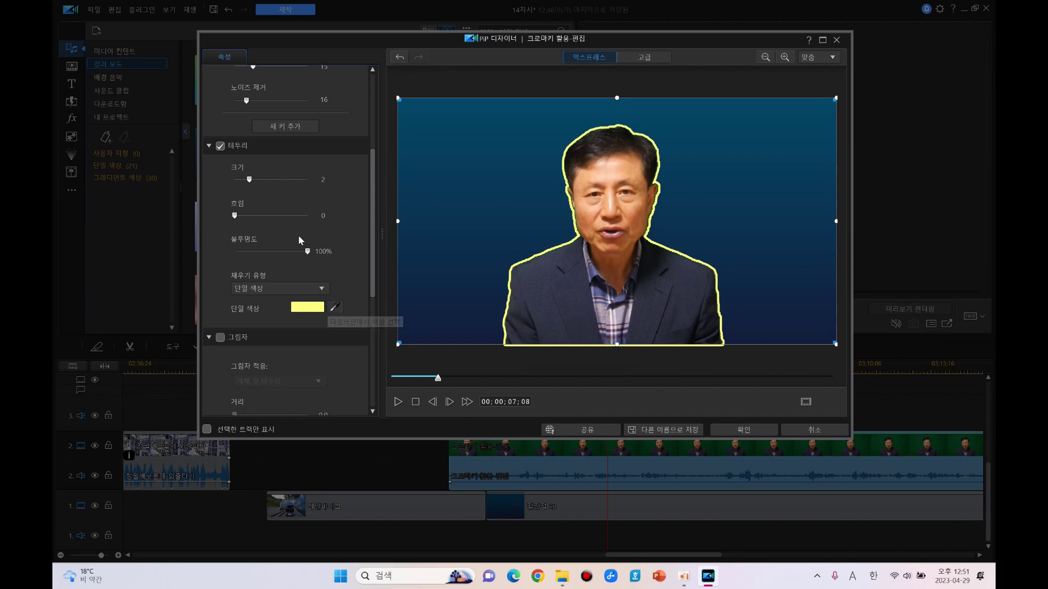
mouse_move(307, 252)
mouse_down()
mouse_move(263, 253)
mouse_move(297, 258)
mouse_up()
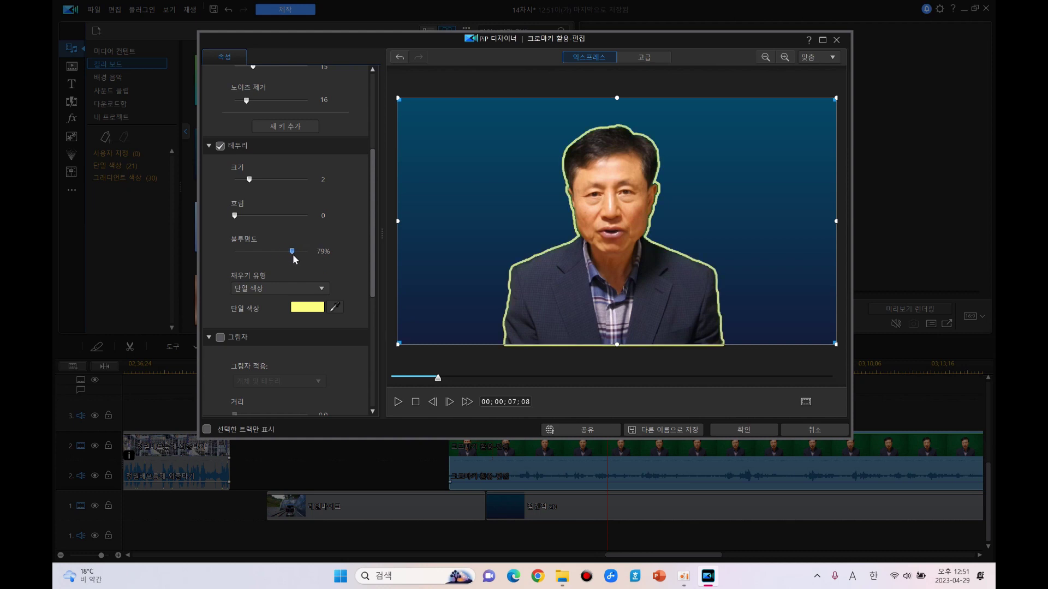
click(320, 290)
click(320, 295)
Step: Disable the border around the keyed speaker and apply the PiP Designer changes
drag(372, 221, 375, 187)
click(221, 250)
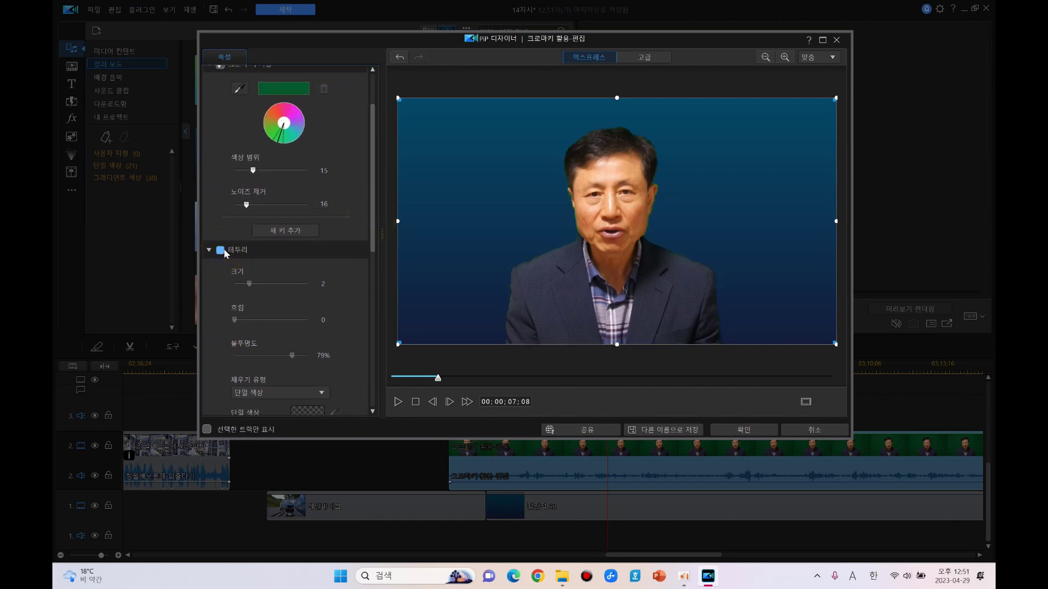
click(752, 434)
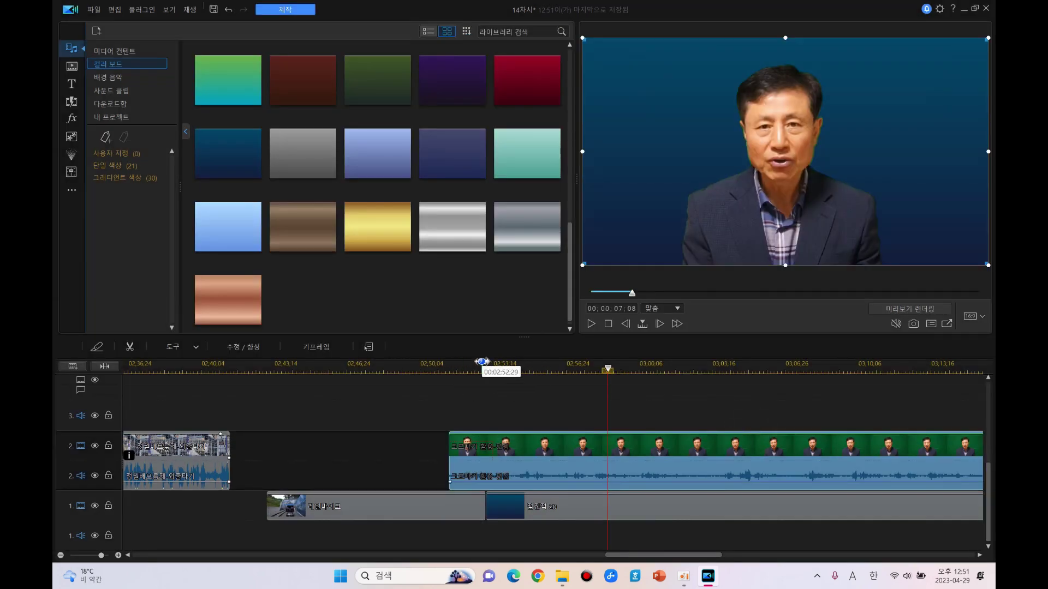
Step: Play the timeline from the start of the interview clip to review the paper-tear transition and keyed background
click(449, 359)
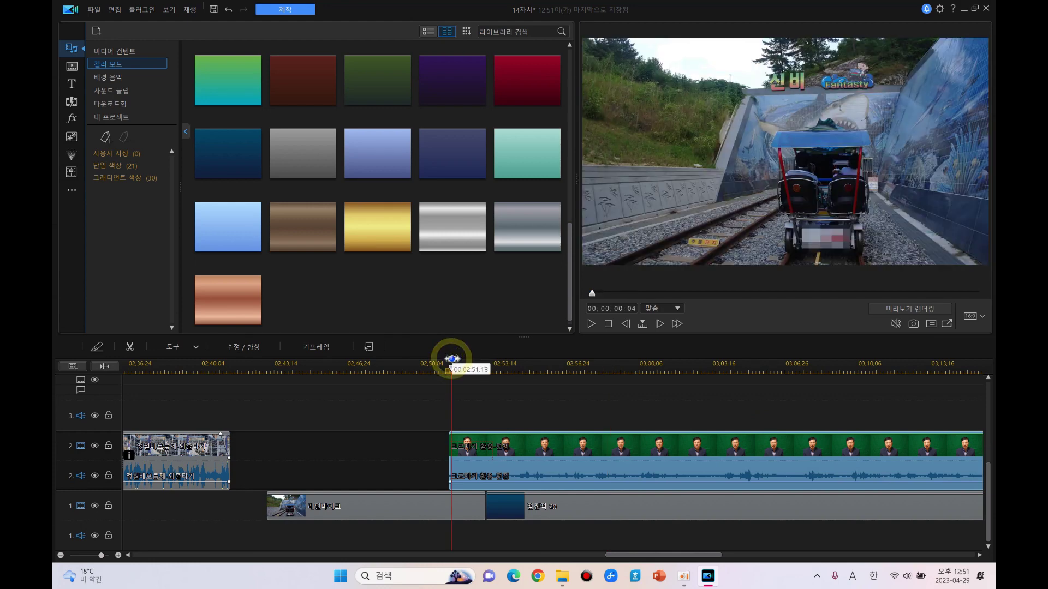
key(space)
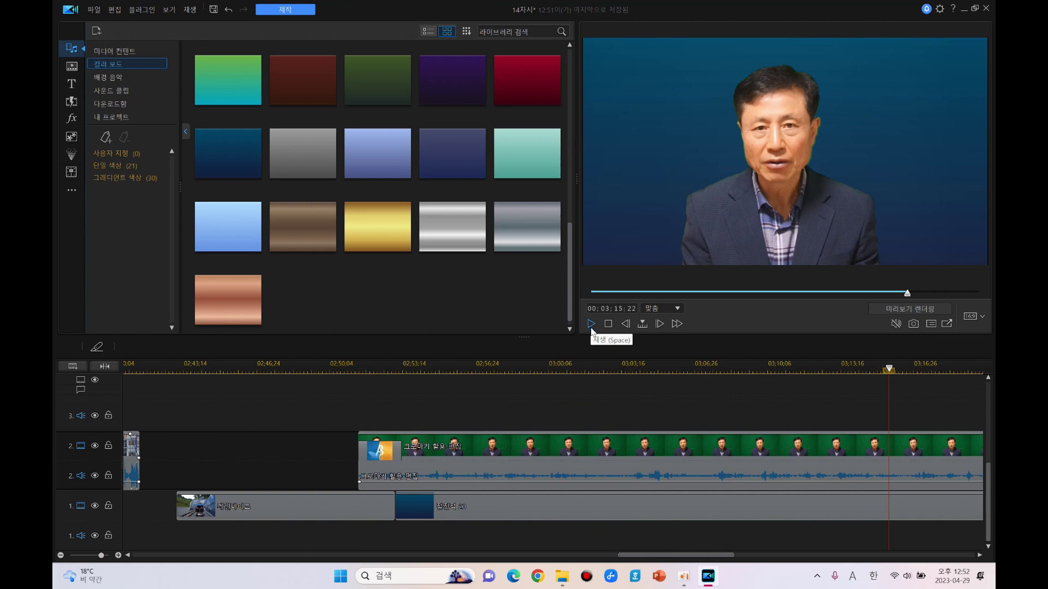
click(591, 323)
Step: Delete the gradient color board from track 1 and disable chroma key on the green-screen interview clip
click(552, 515)
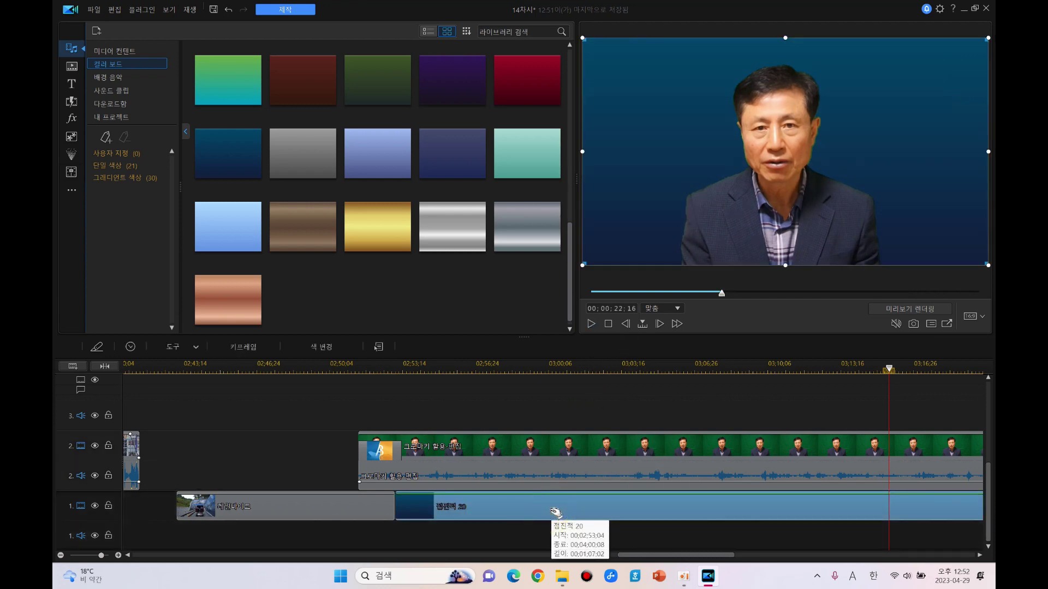
key(Delete)
click(529, 446)
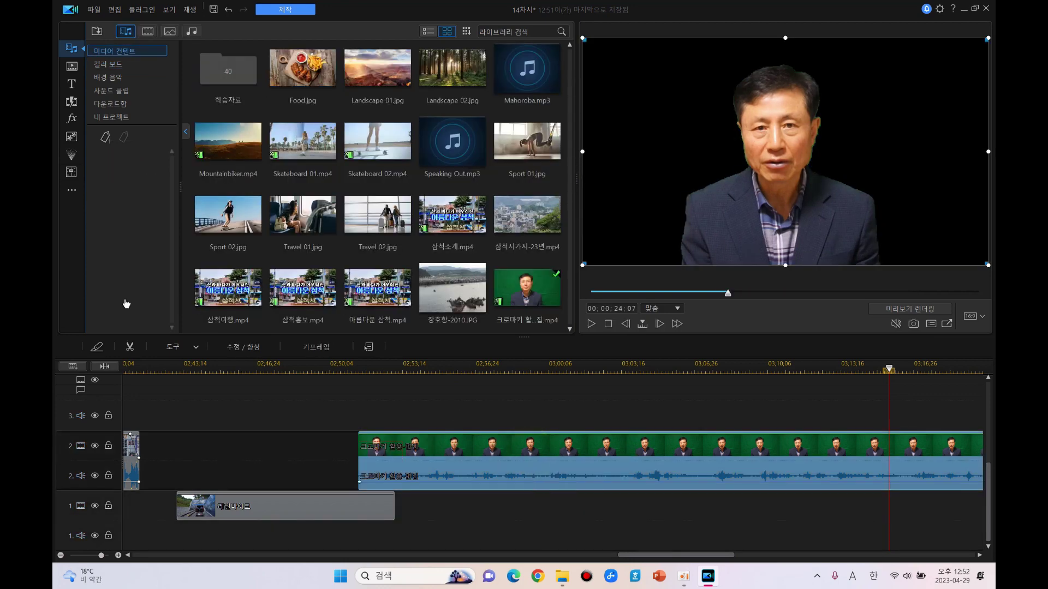
click(181, 351)
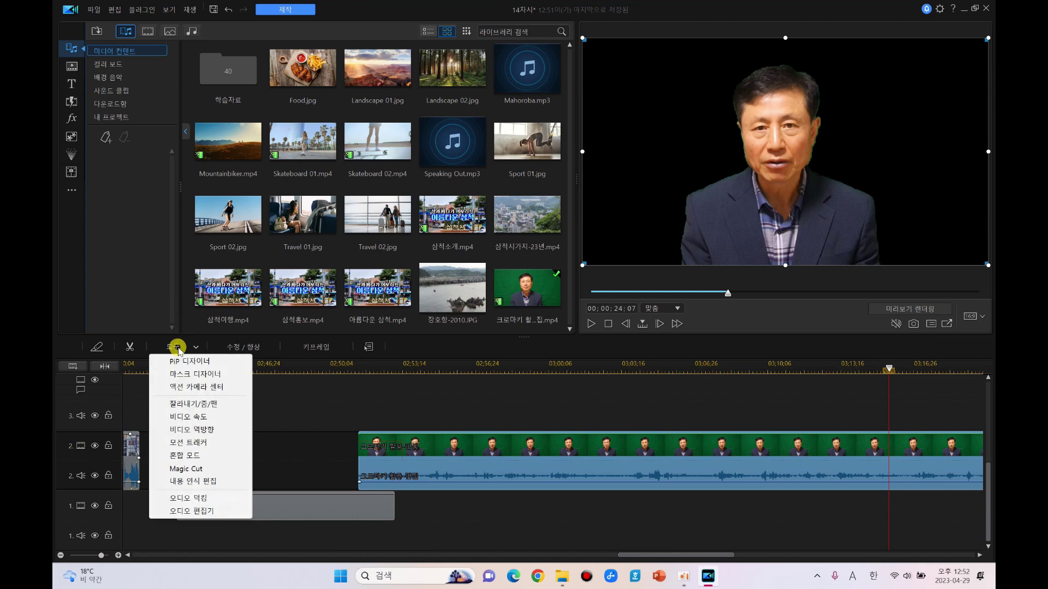
click(183, 352)
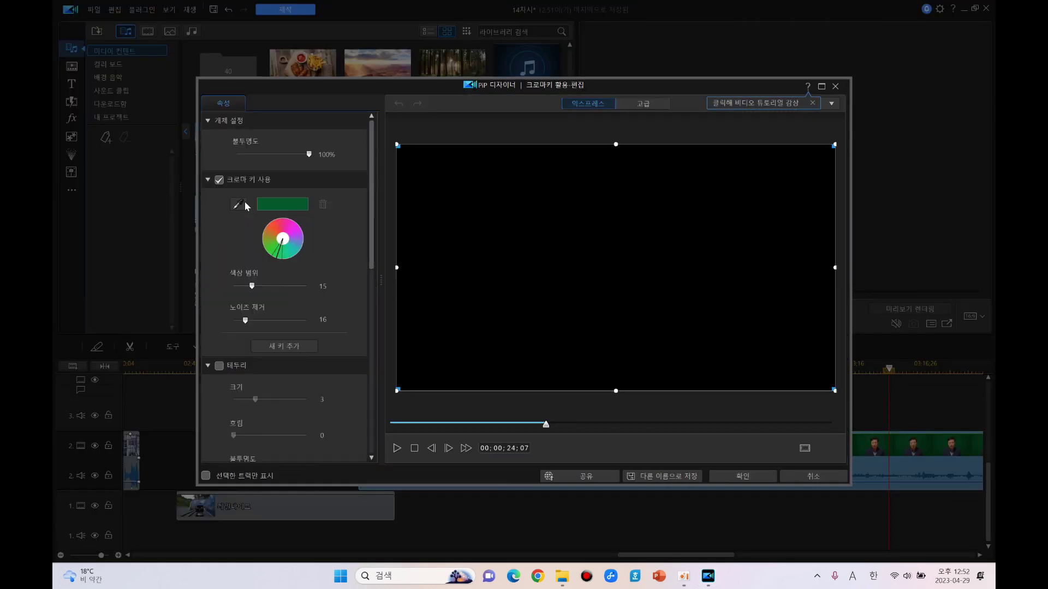
click(219, 180)
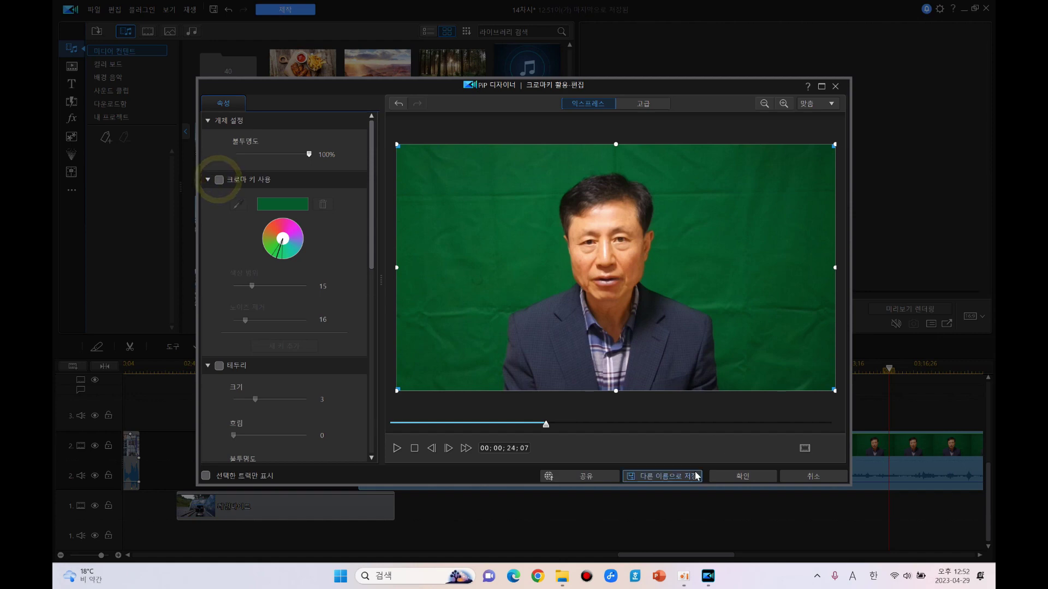
click(750, 478)
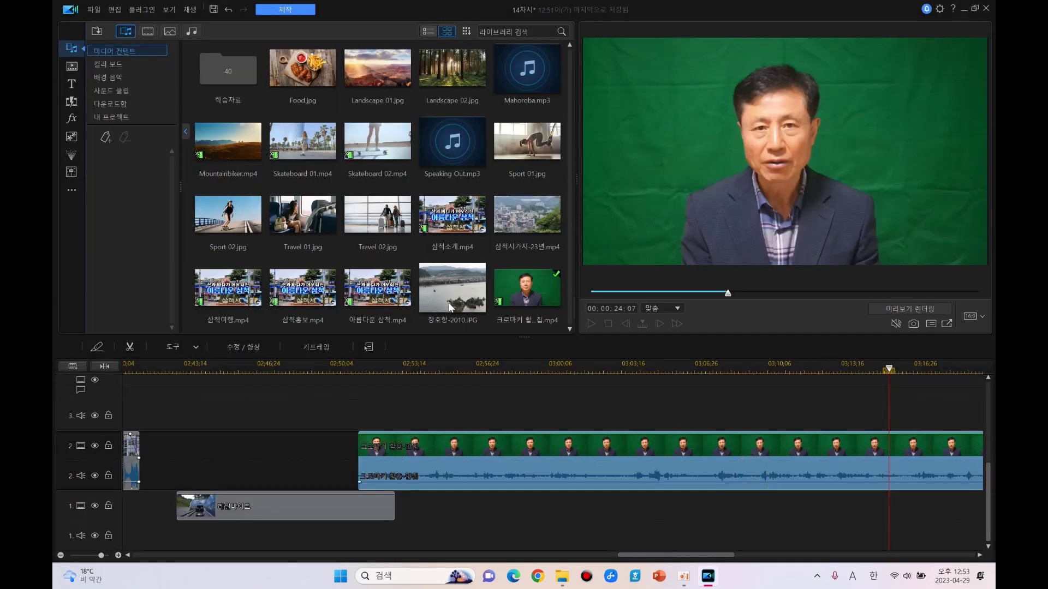
Step: Place 장호항-2010.JPG on track 1 directly after the rail bike clip and hide video track 2
click(568, 170)
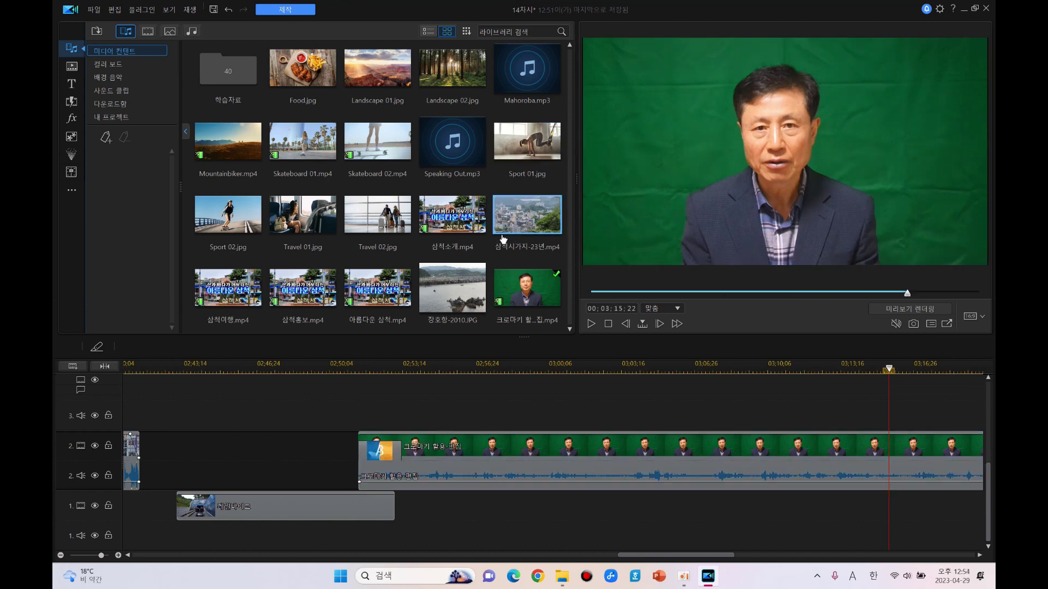
click(454, 290)
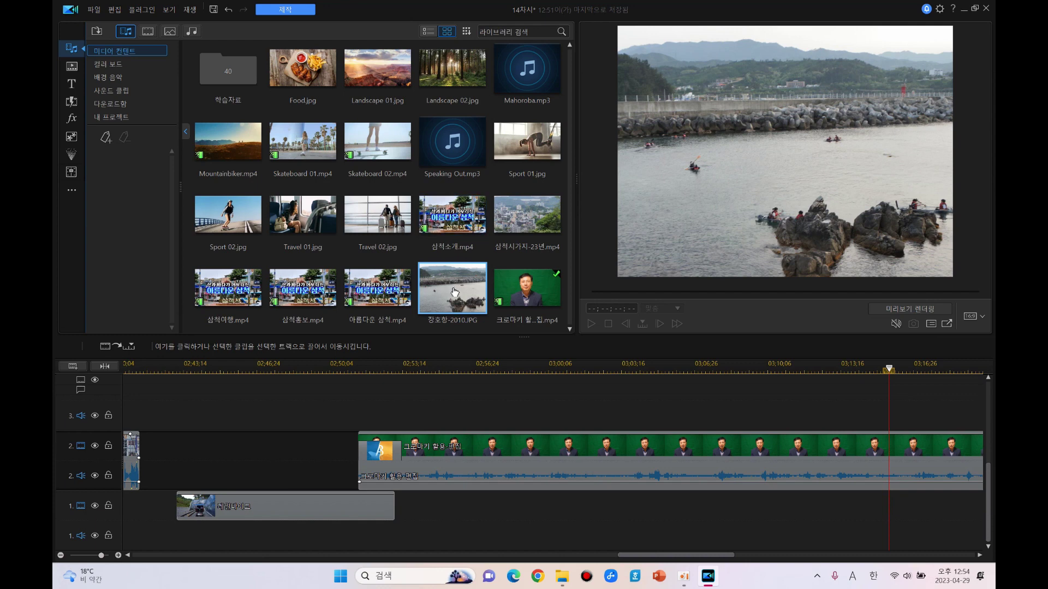
drag(443, 281, 398, 542)
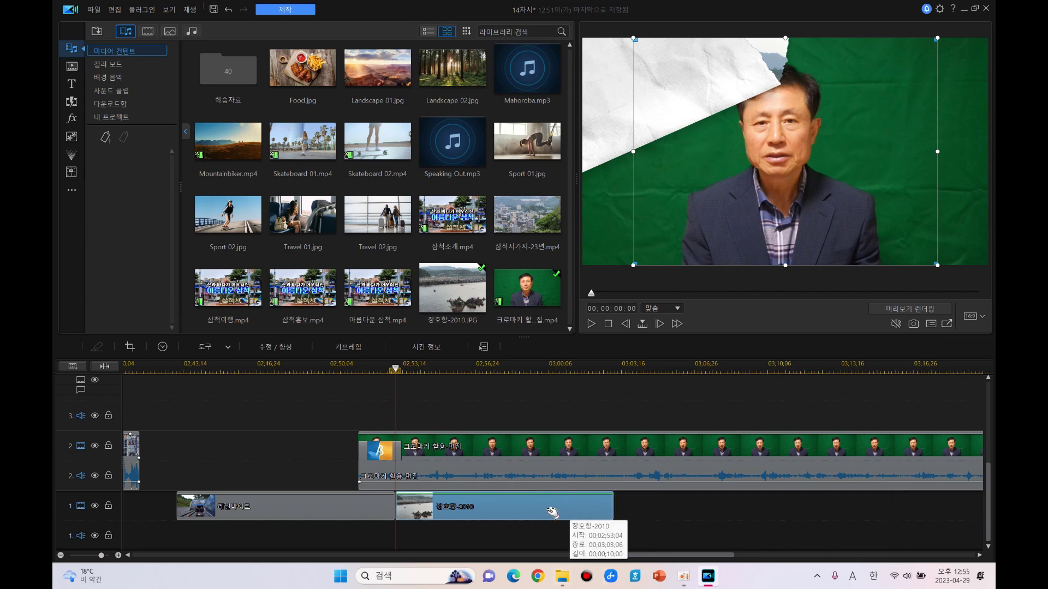
click(95, 446)
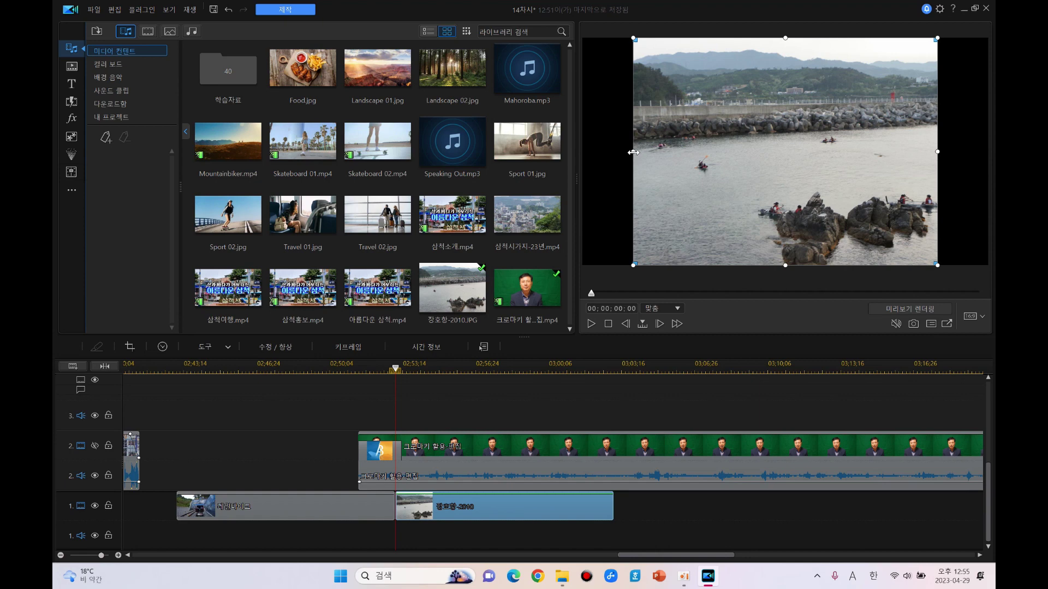
Step: Try stretching the harbor photo horizontally to fill the preview frame, and undo the stretch
click(633, 152)
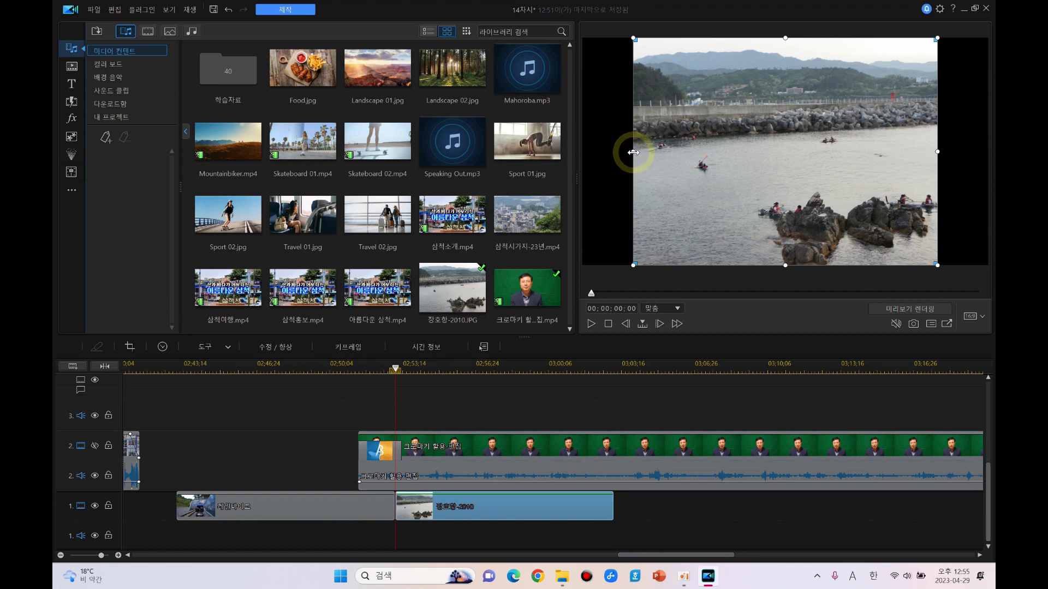
drag(619, 152, 583, 158)
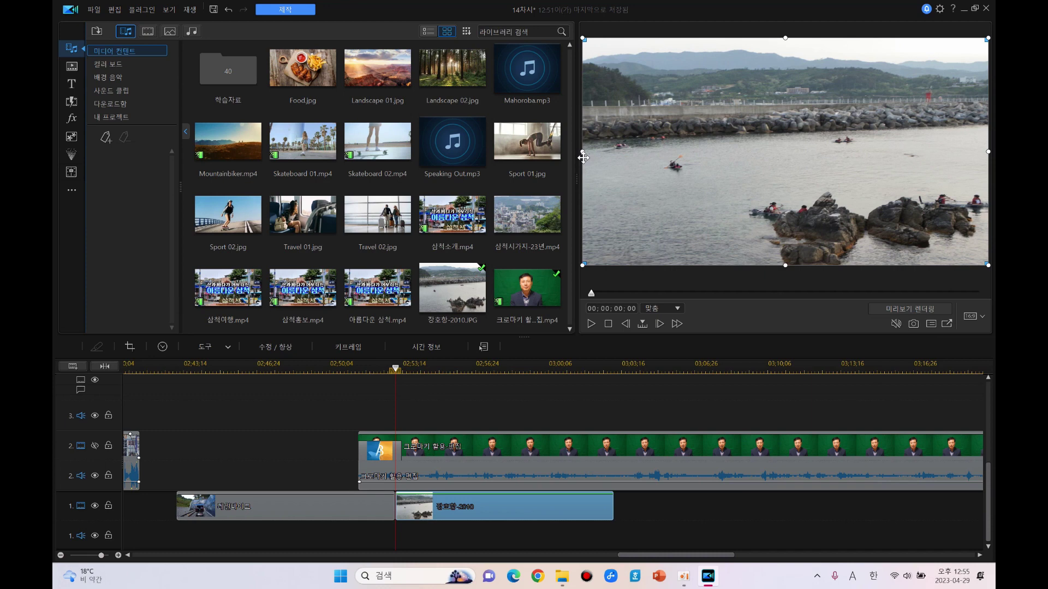
key(ctrl+z)
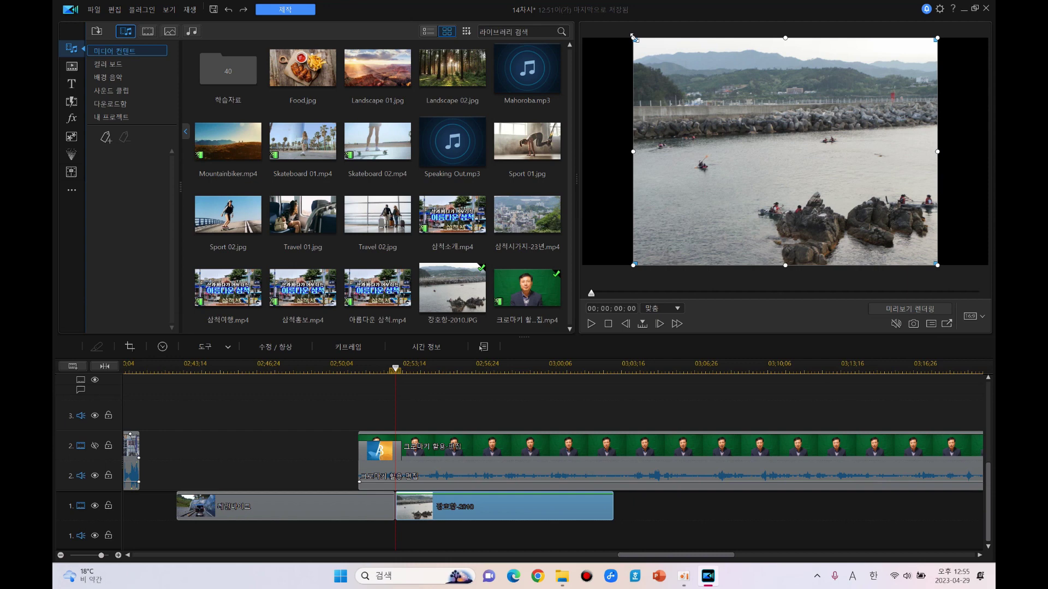
Step: Enlarge the harbor photo proportionally until it fills the frame width, and shift it down to keep the mountains in view
drag(633, 37, 595, 11)
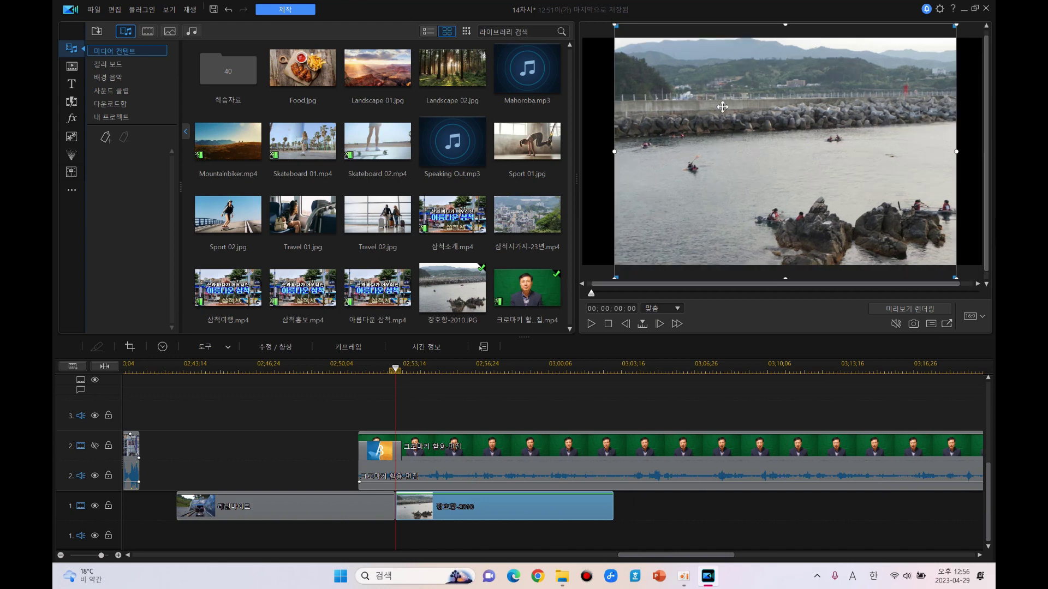
drag(723, 107, 723, 125)
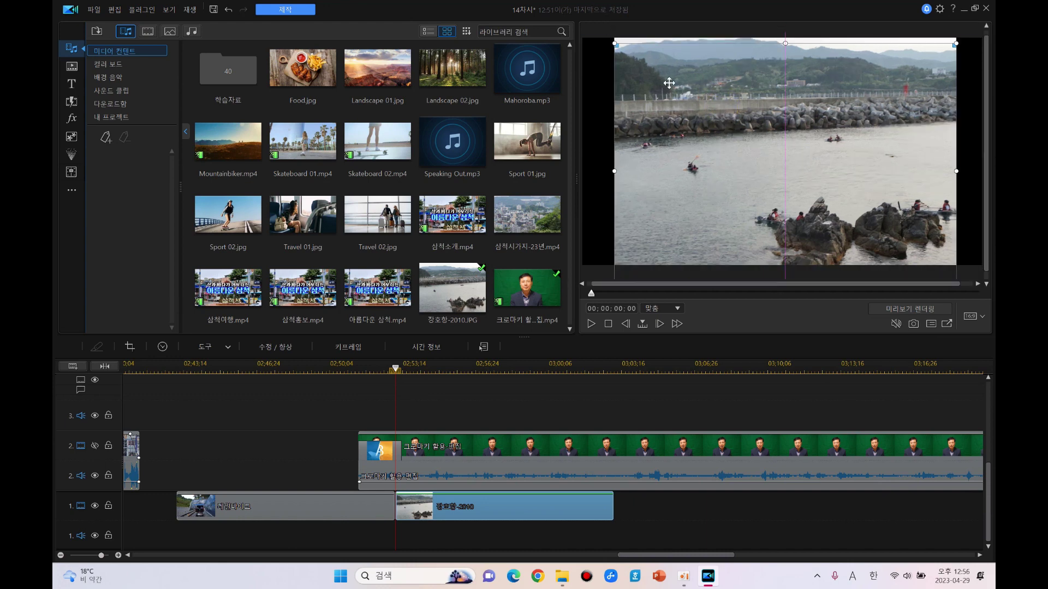
mouse_move(615, 43)
mouse_down()
mouse_move(607, 31)
mouse_move(616, 37)
mouse_up()
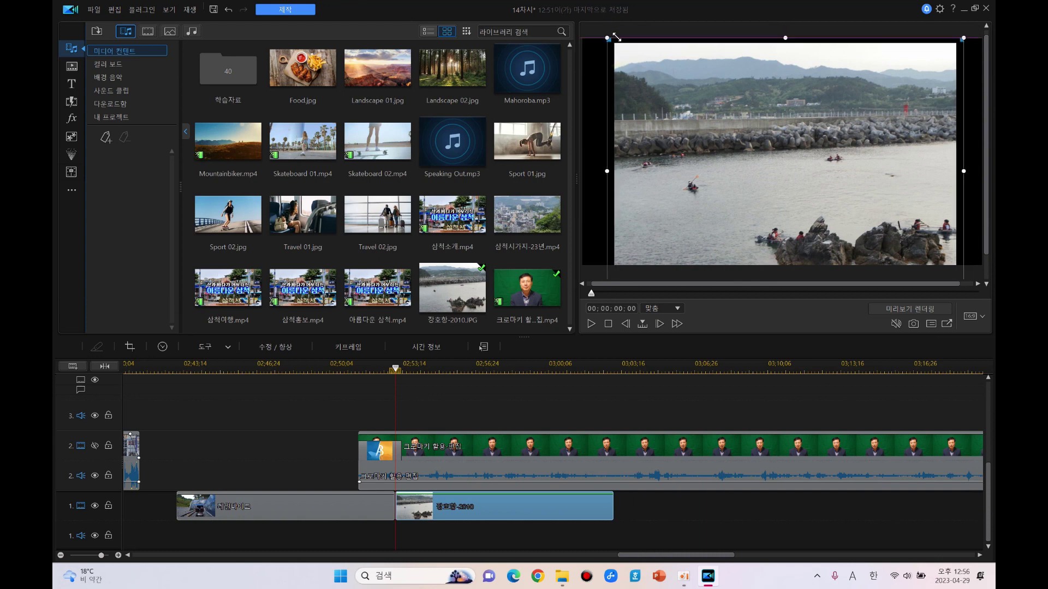
drag(616, 36, 617, 36)
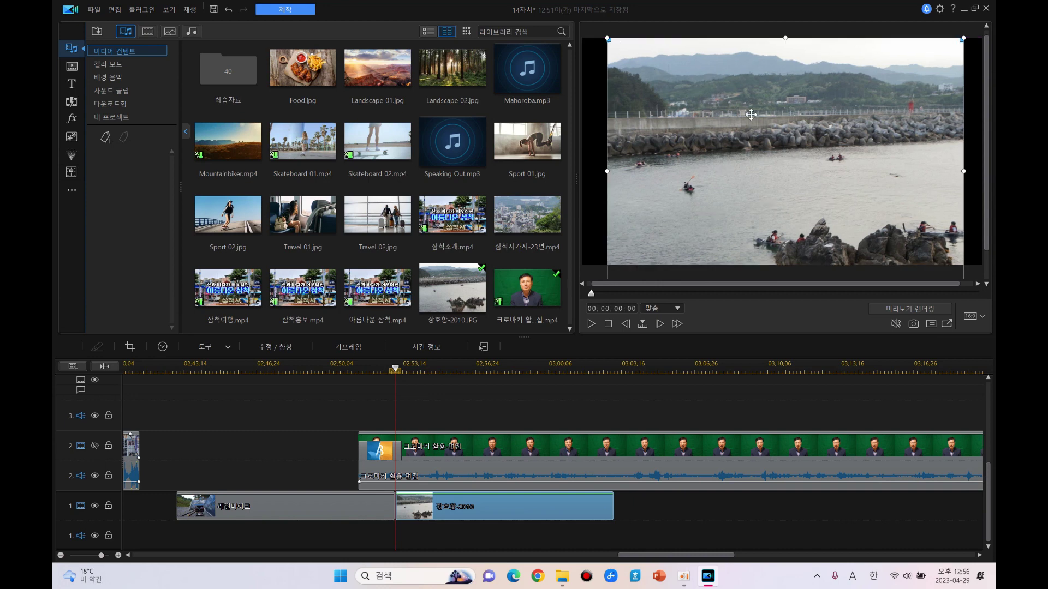
drag(764, 120, 767, 150)
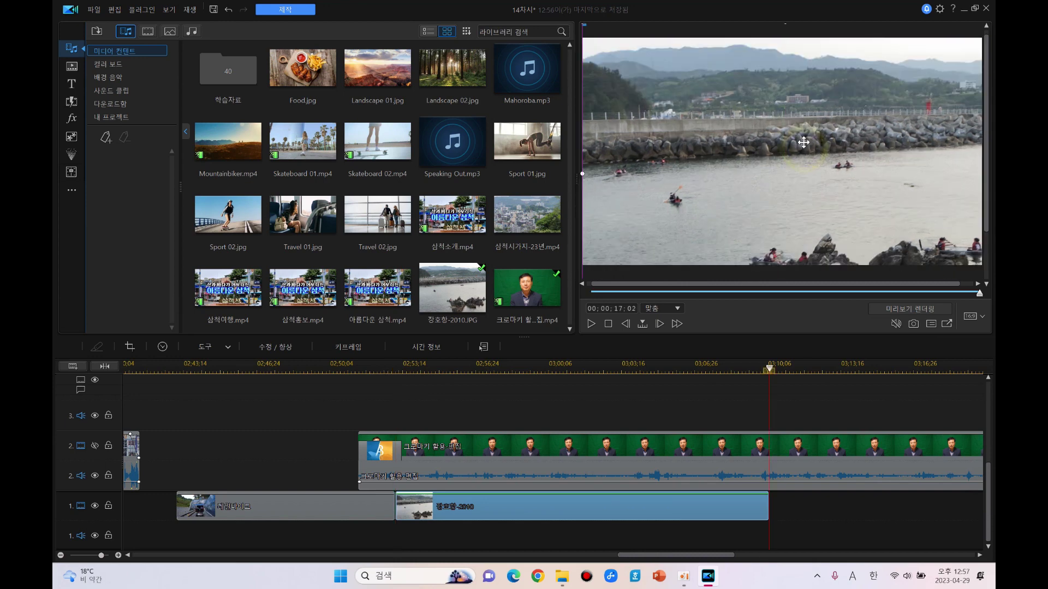
drag(803, 149, 803, 143)
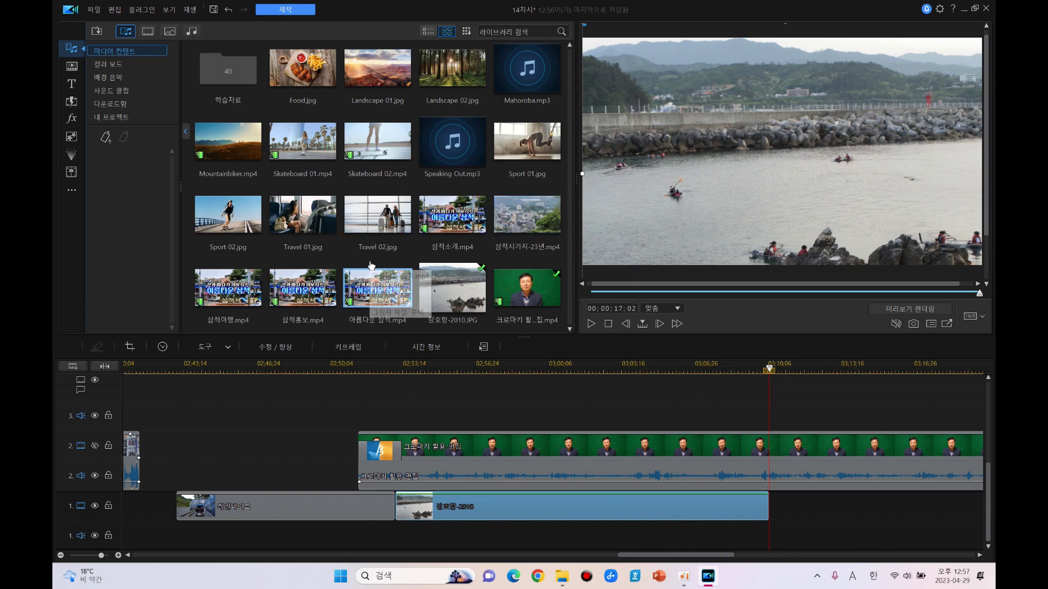
Step: Enable color adjustment on the harbor photo and set its hue to 109
click(274, 346)
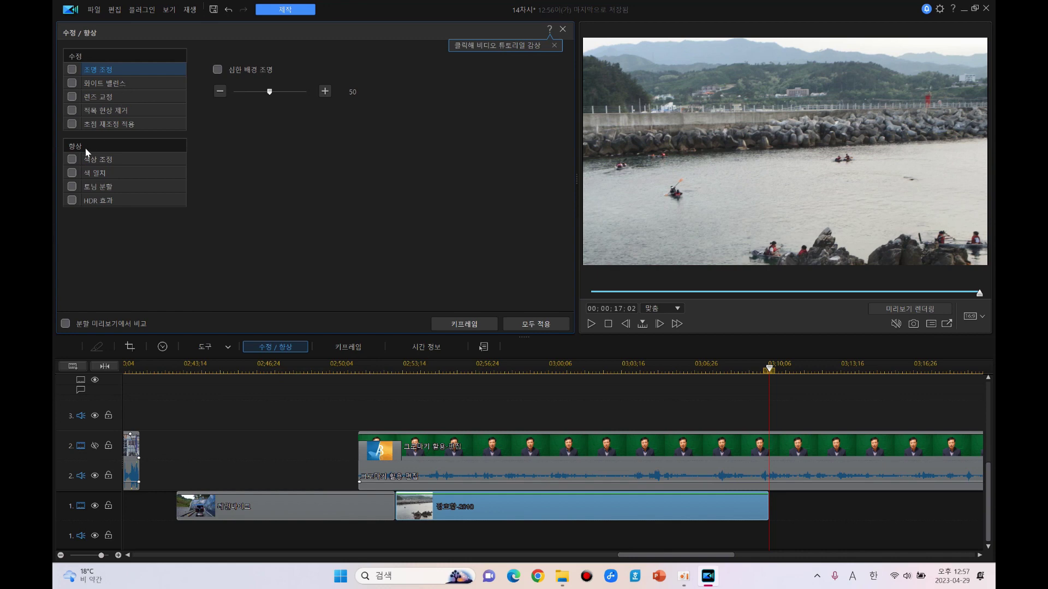
click(72, 159)
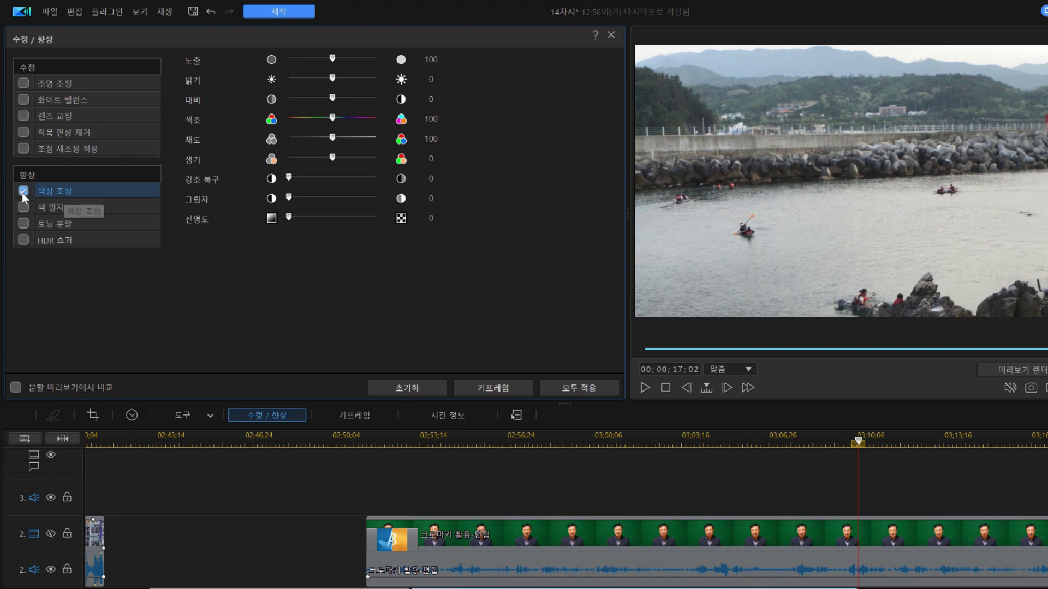
click(333, 117)
drag(334, 120, 346, 121)
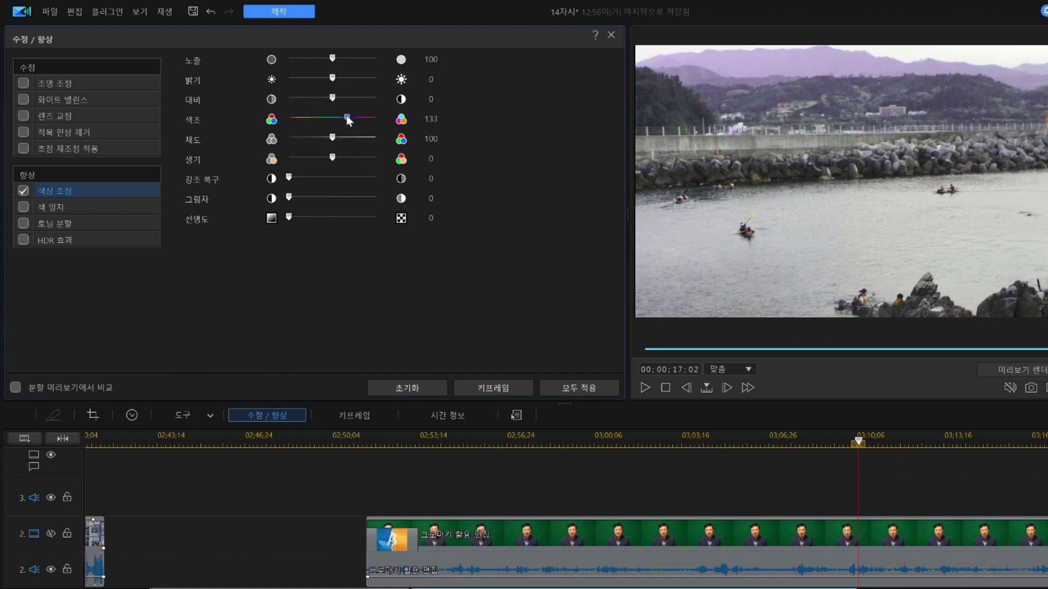
drag(345, 115, 336, 119)
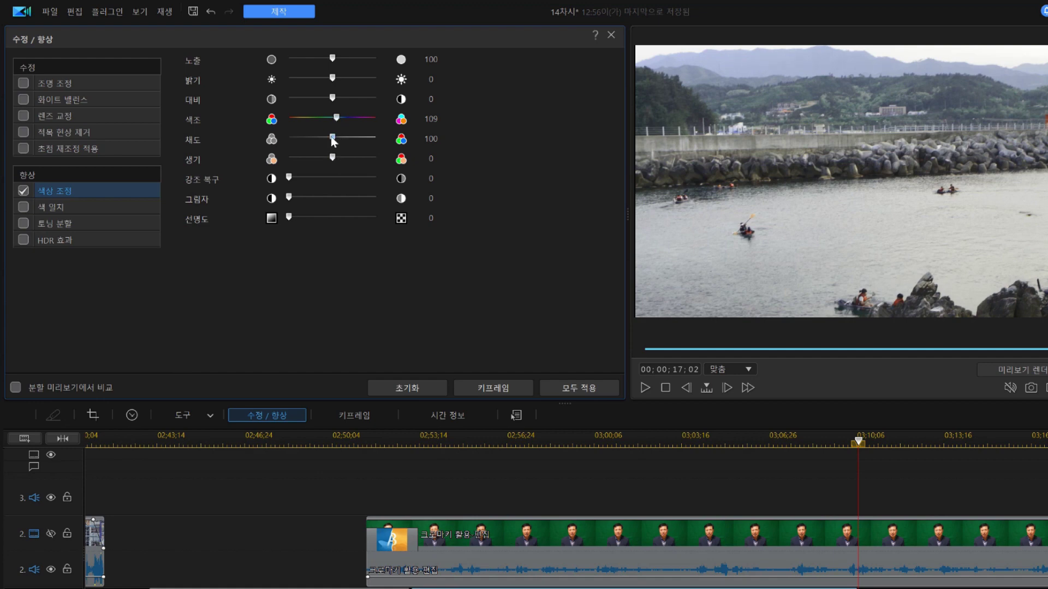
Step: Set the harbor photo's saturation to 108, brightness to 20 and hue to 97, and close the color adjustment
mouse_move(332, 137)
mouse_down()
mouse_move(348, 138)
mouse_move(280, 137)
mouse_move(332, 141)
mouse_up()
drag(341, 78, 346, 79)
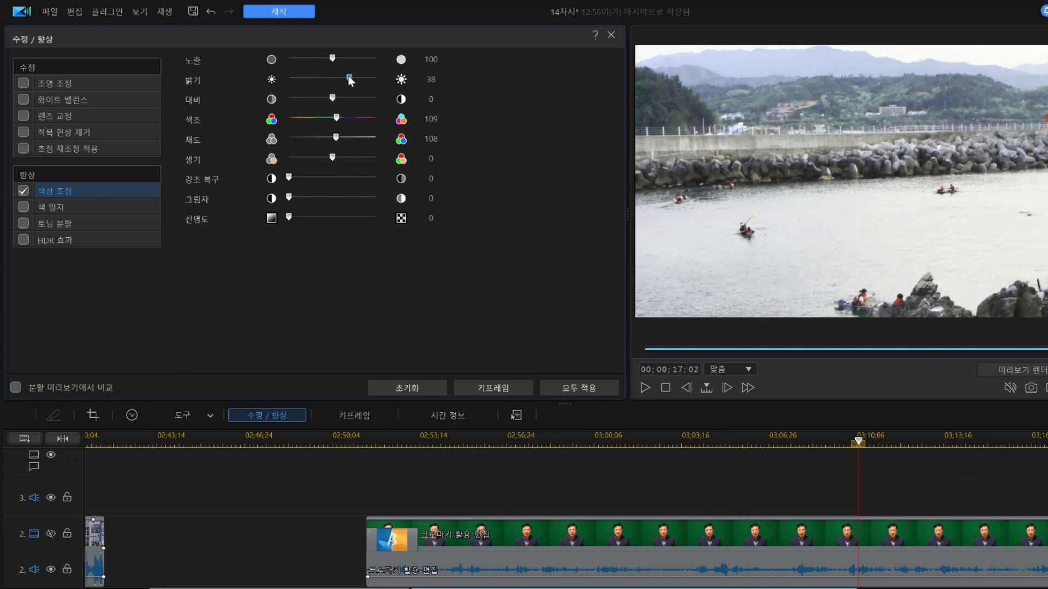
mouse_move(350, 80)
mouse_down()
mouse_move(316, 80)
mouse_move(340, 78)
mouse_up()
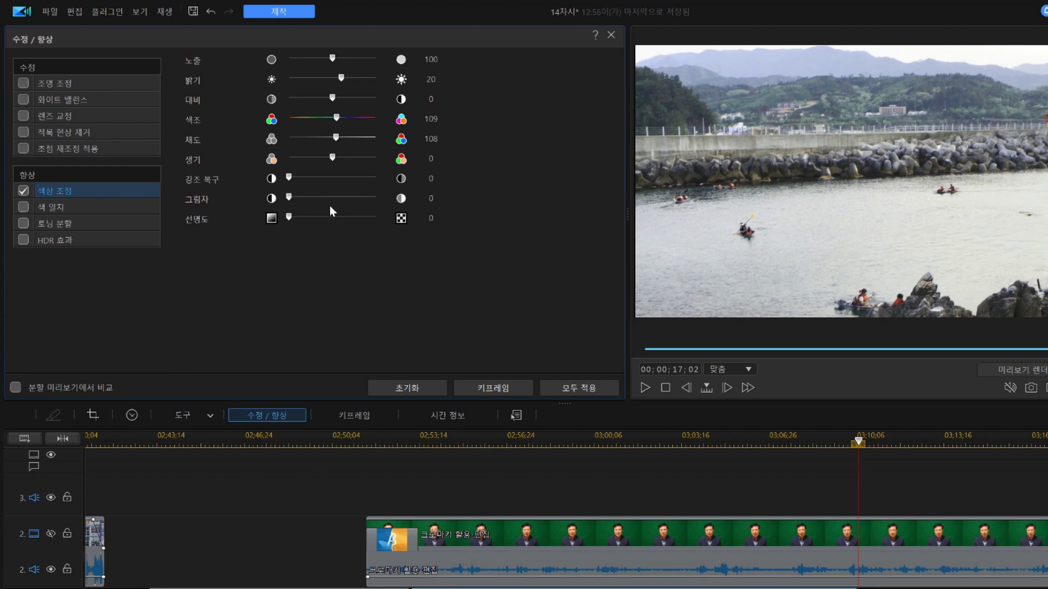
key(ctrl+z)
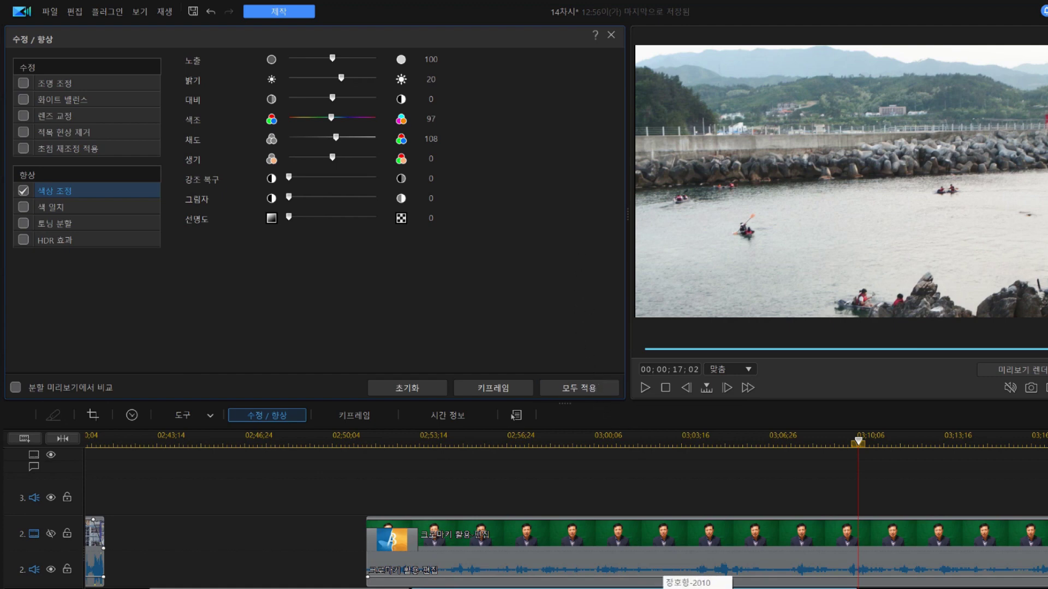
click(612, 36)
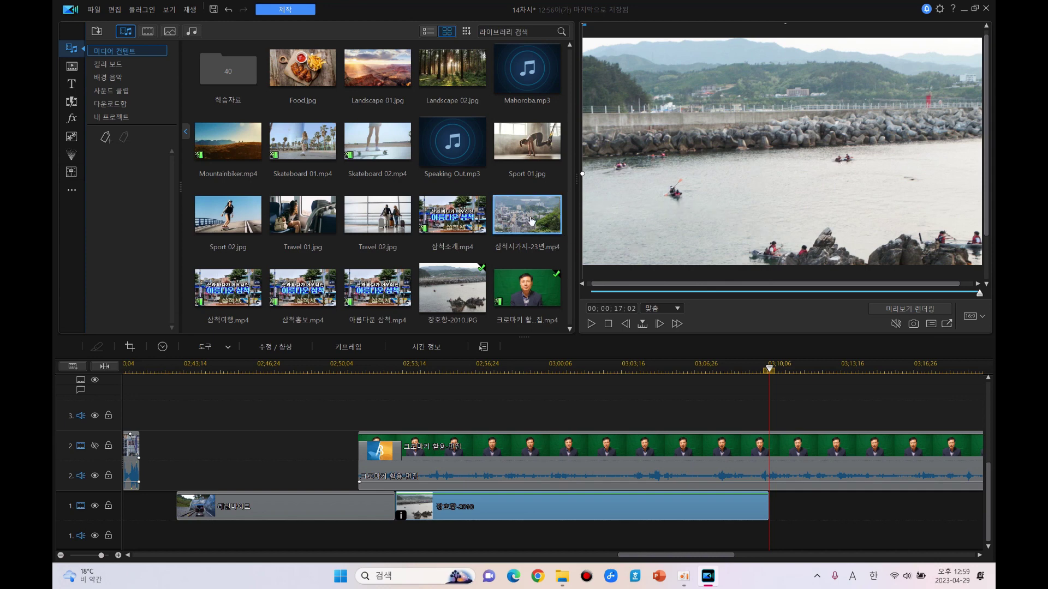
Step: Place 삼척시가지-23년.mp4 on track 1 directly after the harbor photo
mouse_move(523, 214)
mouse_down()
mouse_move(718, 421)
mouse_move(792, 516)
mouse_move(771, 516)
mouse_move(770, 528)
mouse_move(770, 487)
mouse_up()
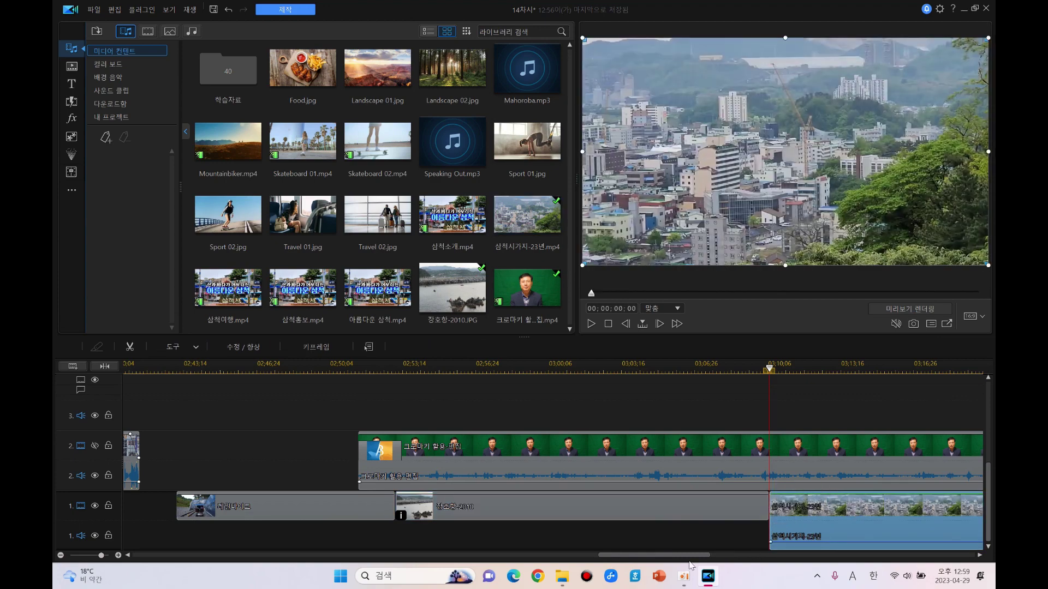
Step: Split the city video on track 1 at the end of the interview clip, 00;04;00;09, and delete the excess part
mouse_move(662, 556)
mouse_down()
mouse_move(830, 568)
mouse_move(805, 568)
mouse_up()
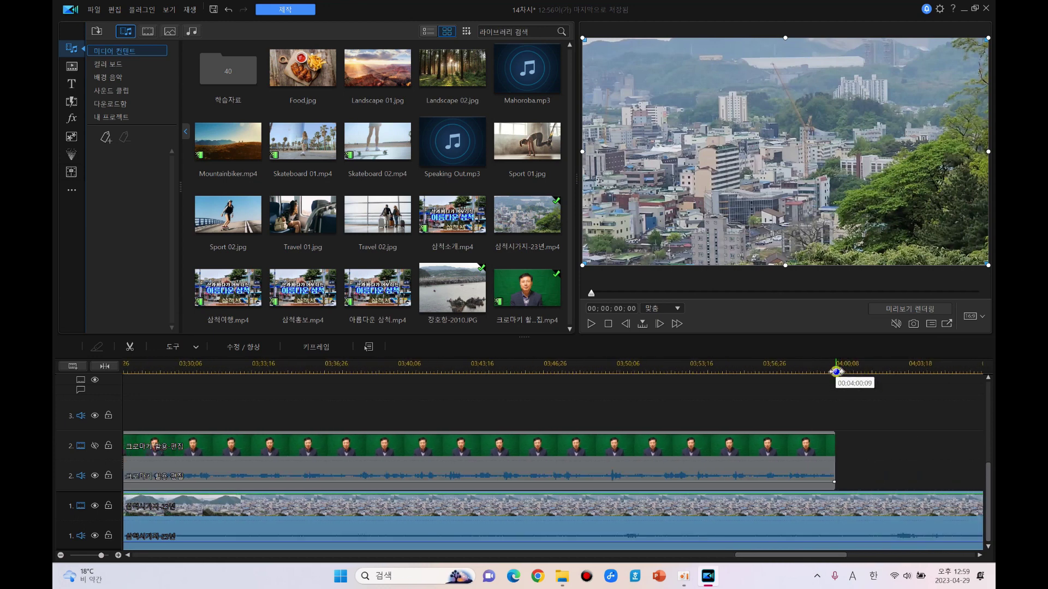
click(835, 373)
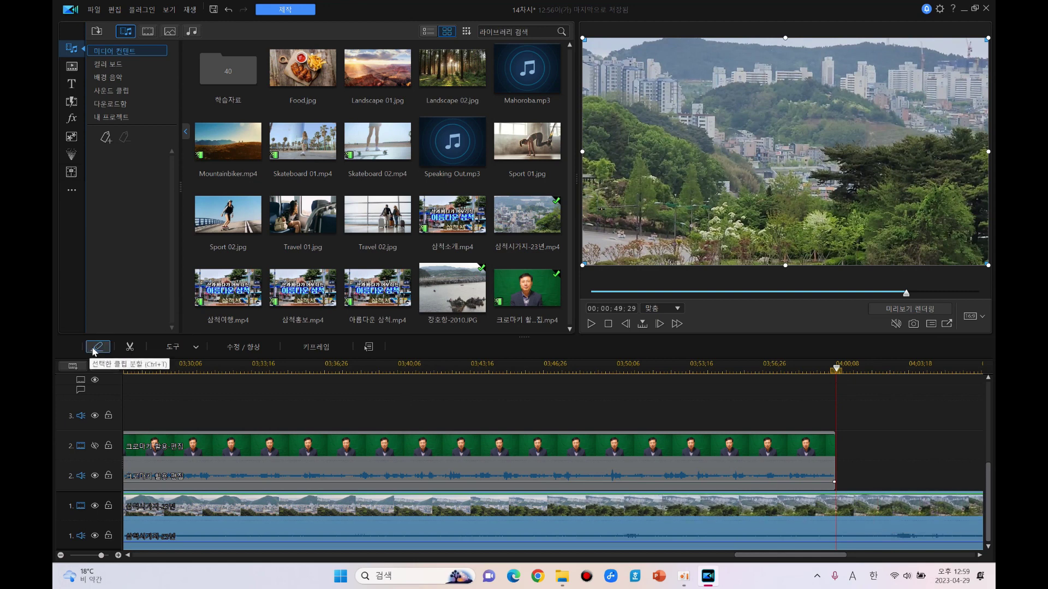
click(94, 350)
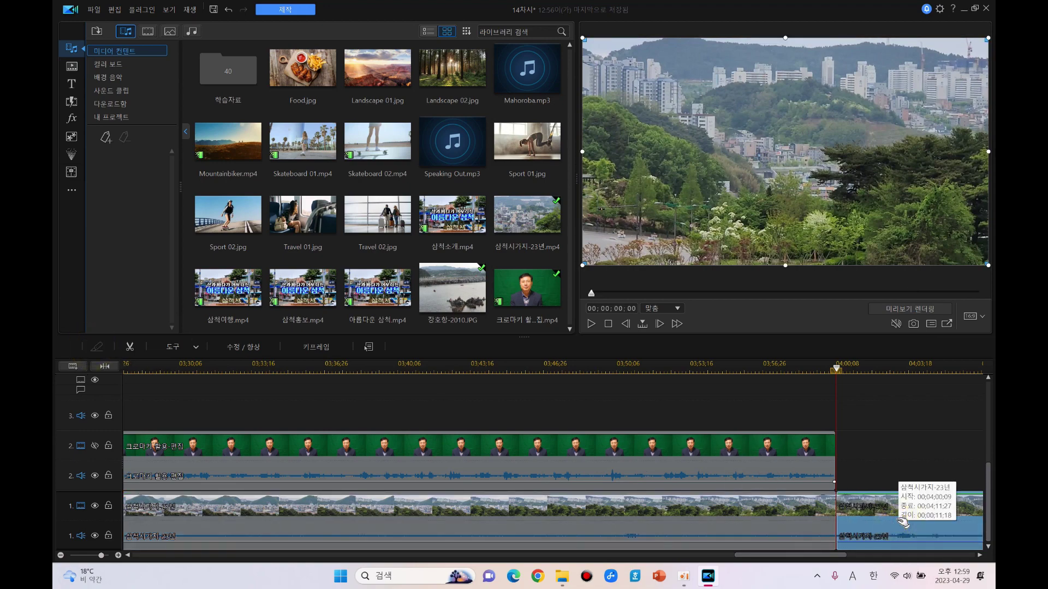
key(Delete)
Step: Select the green-screen interview clip over the harbor photo and re-enable video track 2
drag(849, 557, 760, 573)
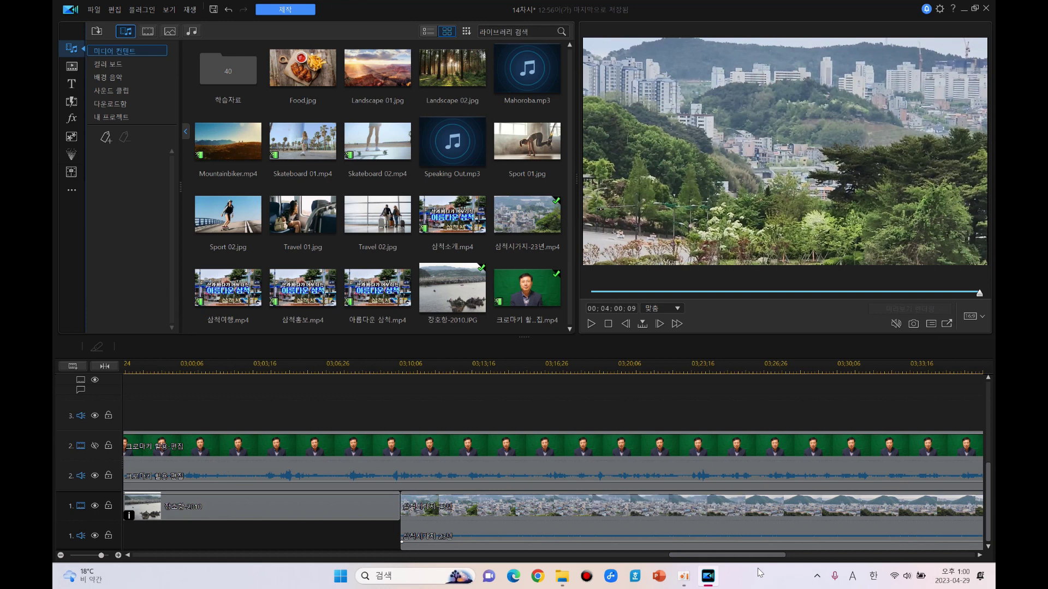
drag(761, 560, 726, 559)
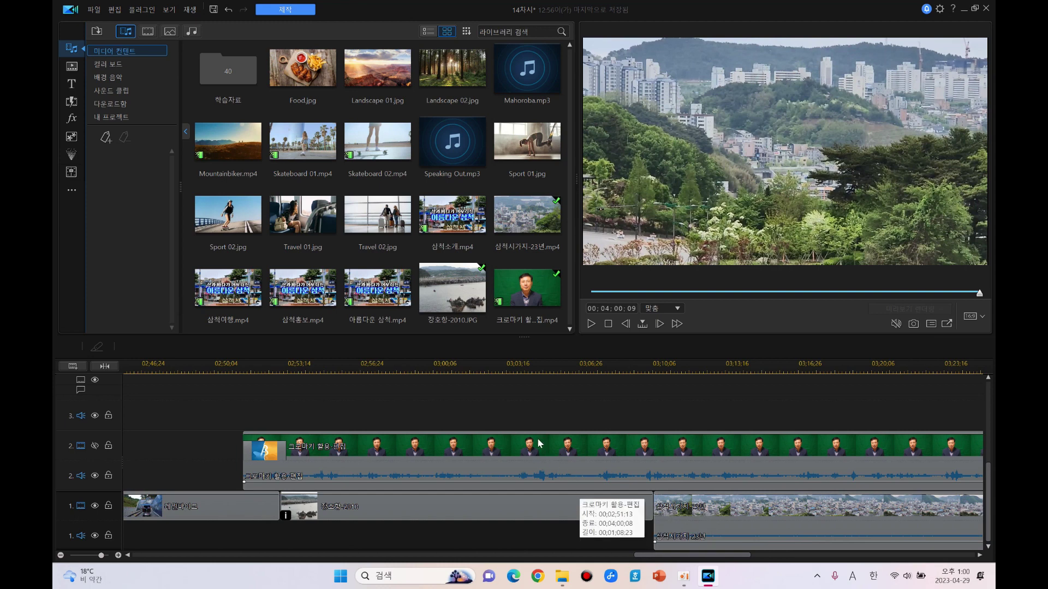
click(518, 450)
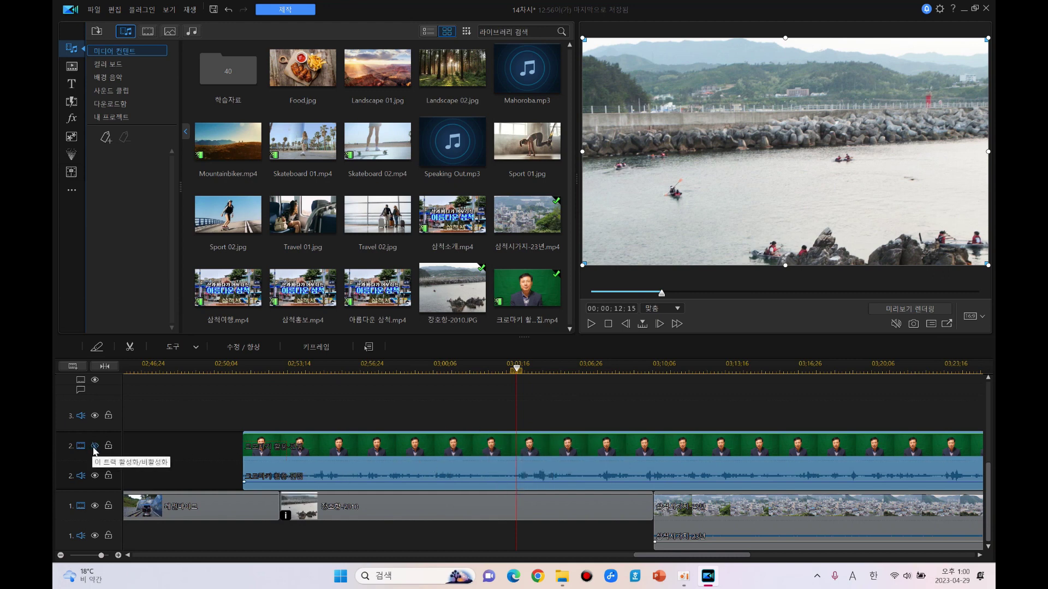
click(94, 447)
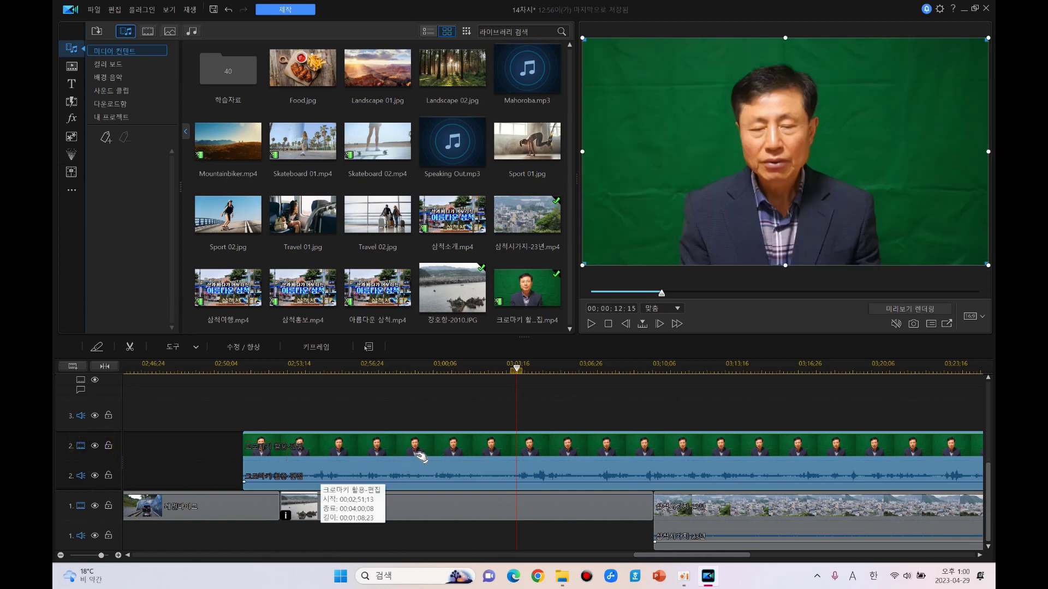
Step: Enable chroma key on the interview clip in PiP Designer, sample the green backdrop as the key color, check another frame and apply it
click(195, 347)
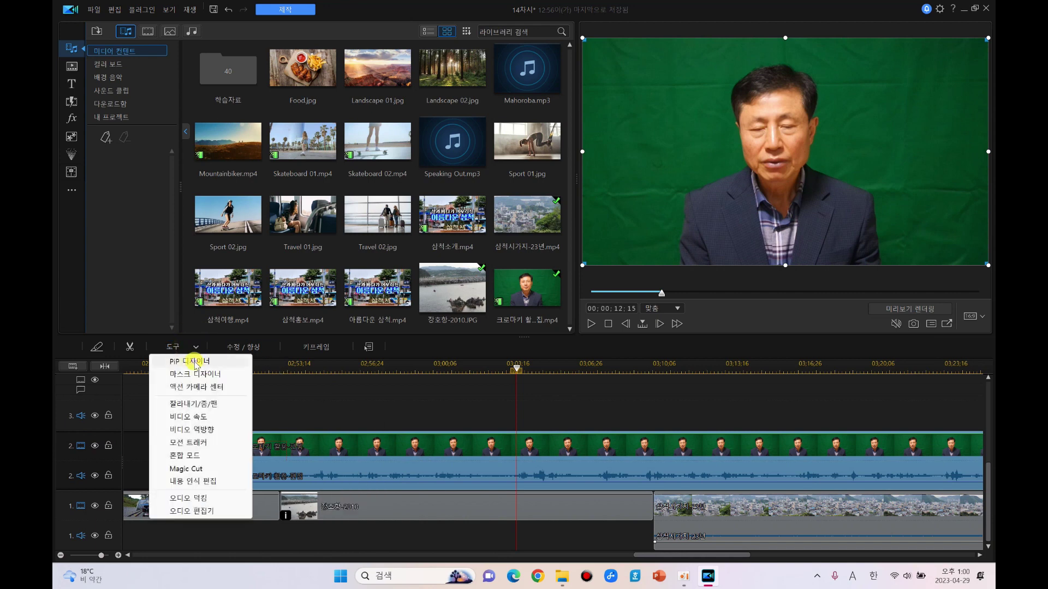
click(194, 363)
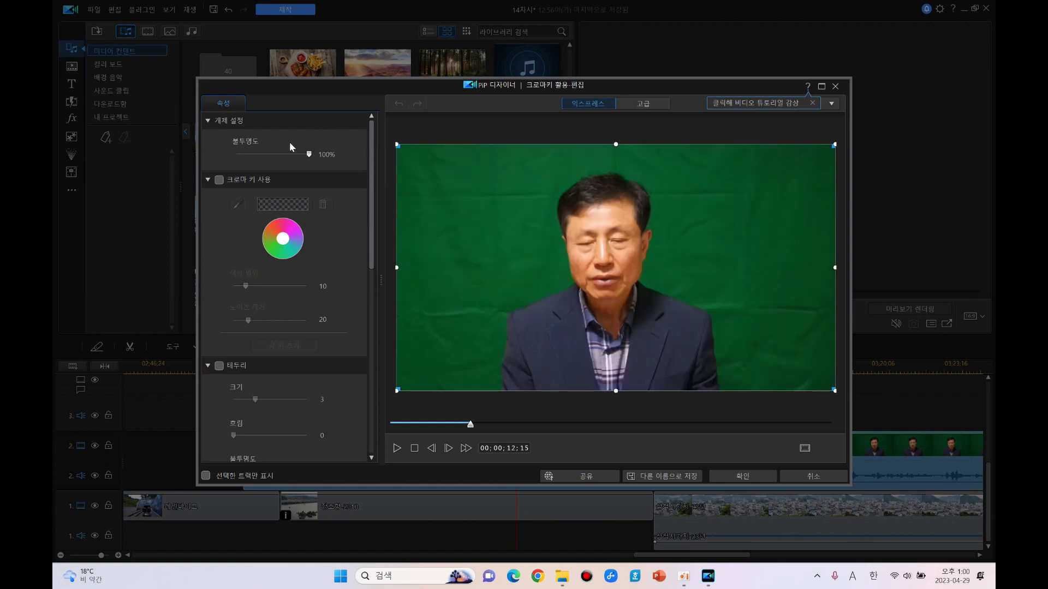
click(218, 181)
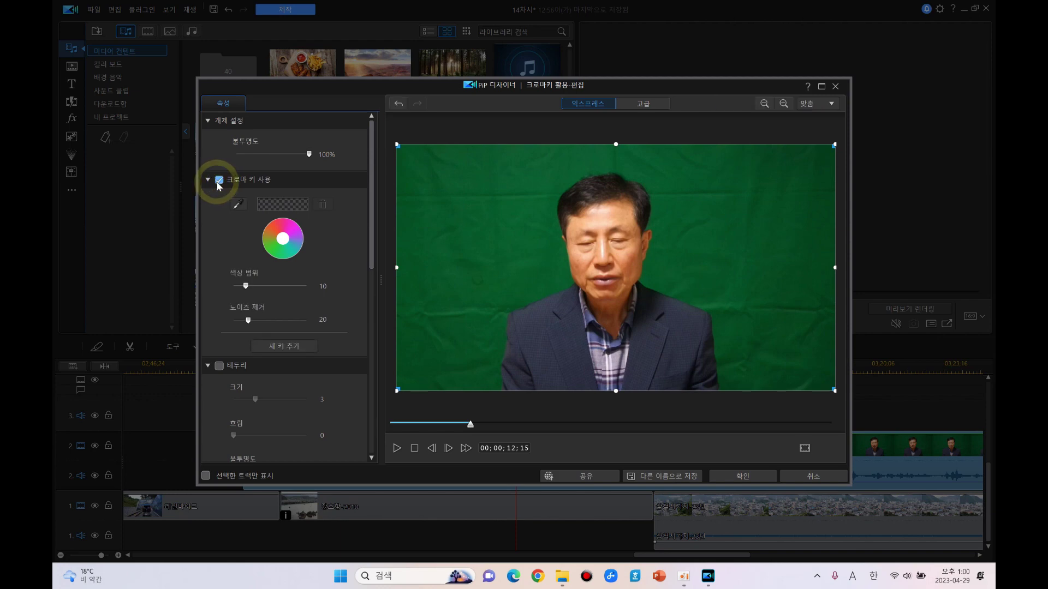
click(238, 205)
click(470, 187)
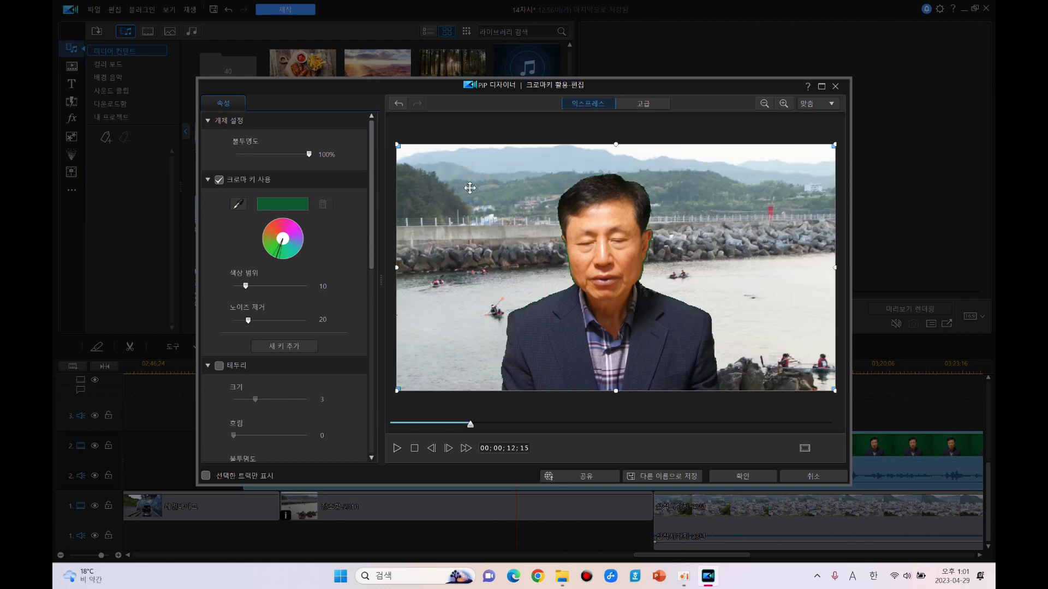
drag(467, 432, 495, 432)
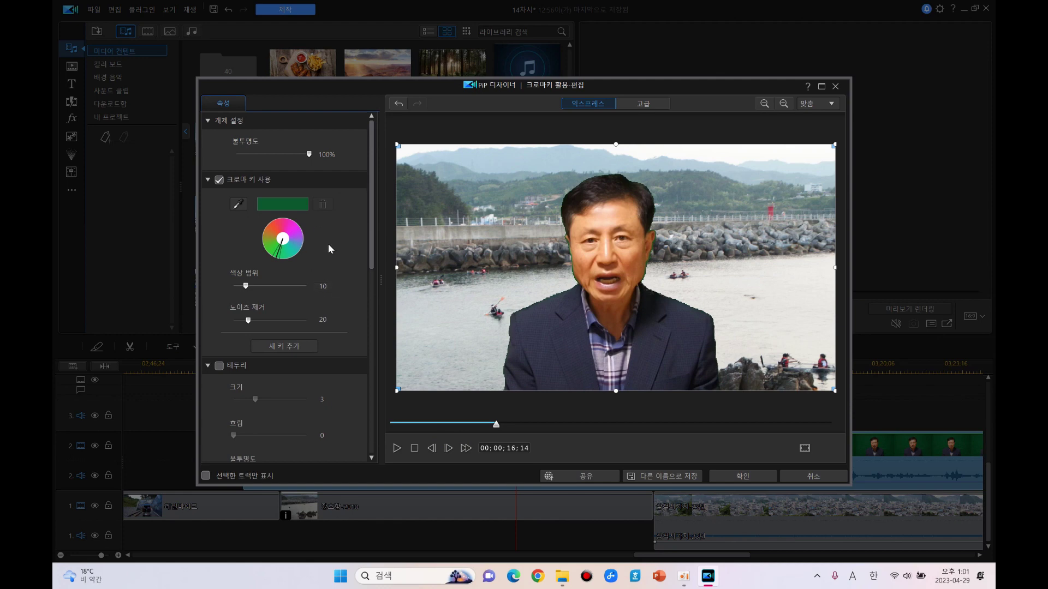
click(745, 479)
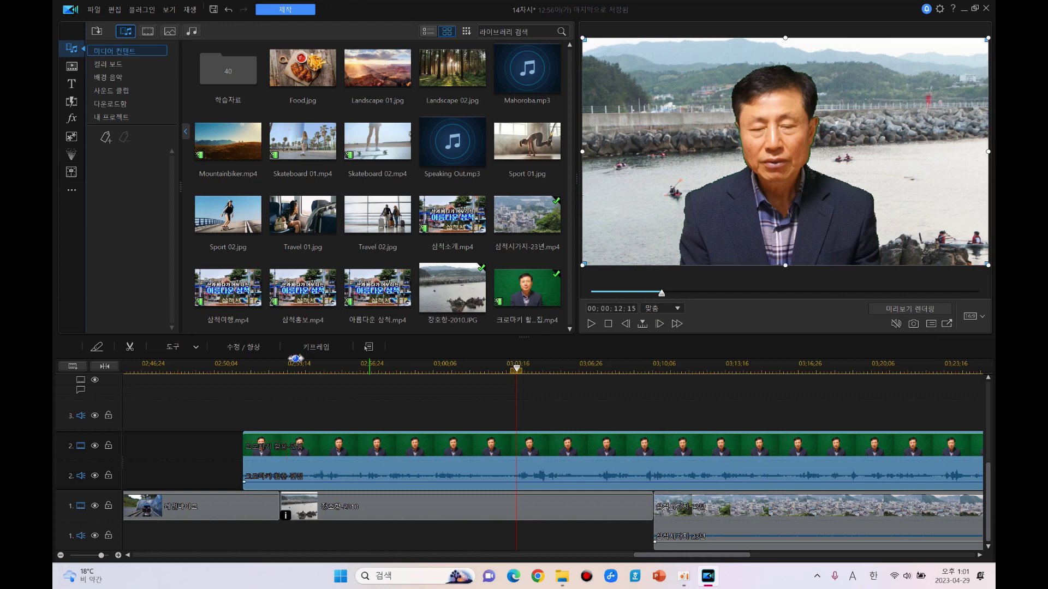
Step: Play back the keyed interview from before its start to review it over the harbor photo and city video
click(286, 366)
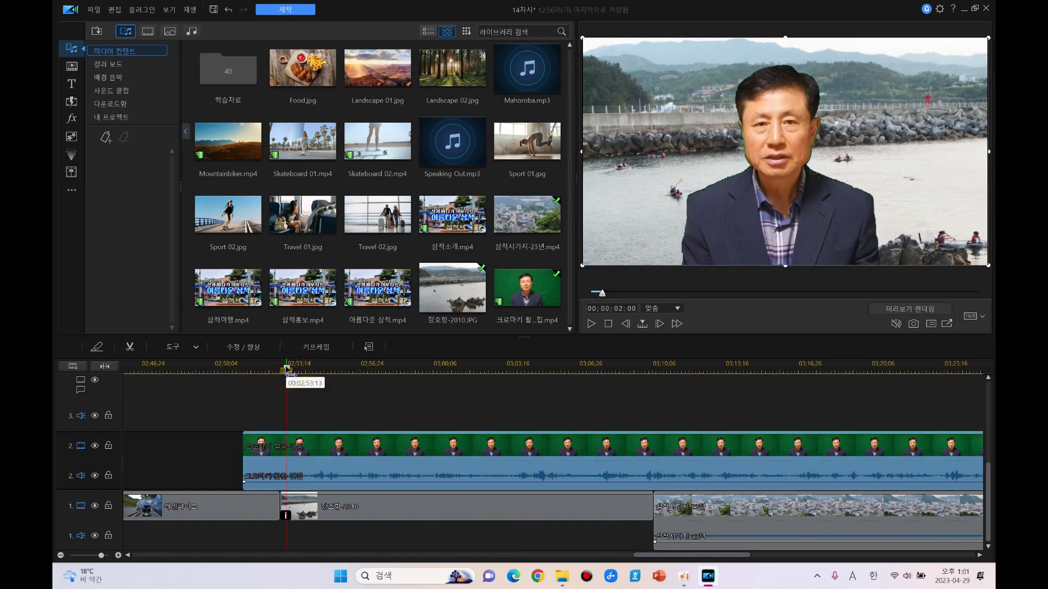
click(228, 367)
click(590, 324)
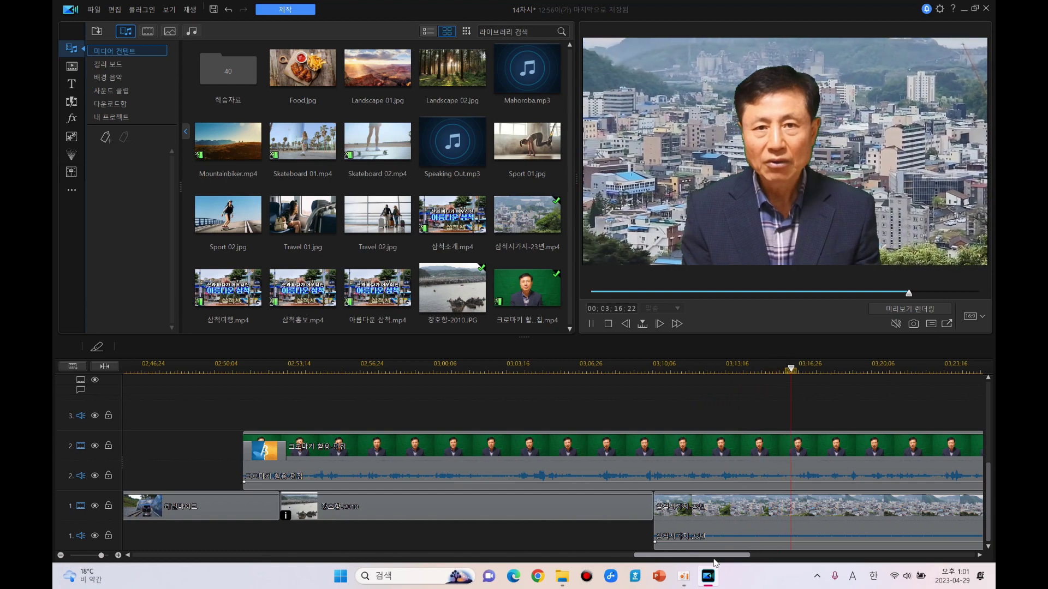
drag(724, 559, 740, 564)
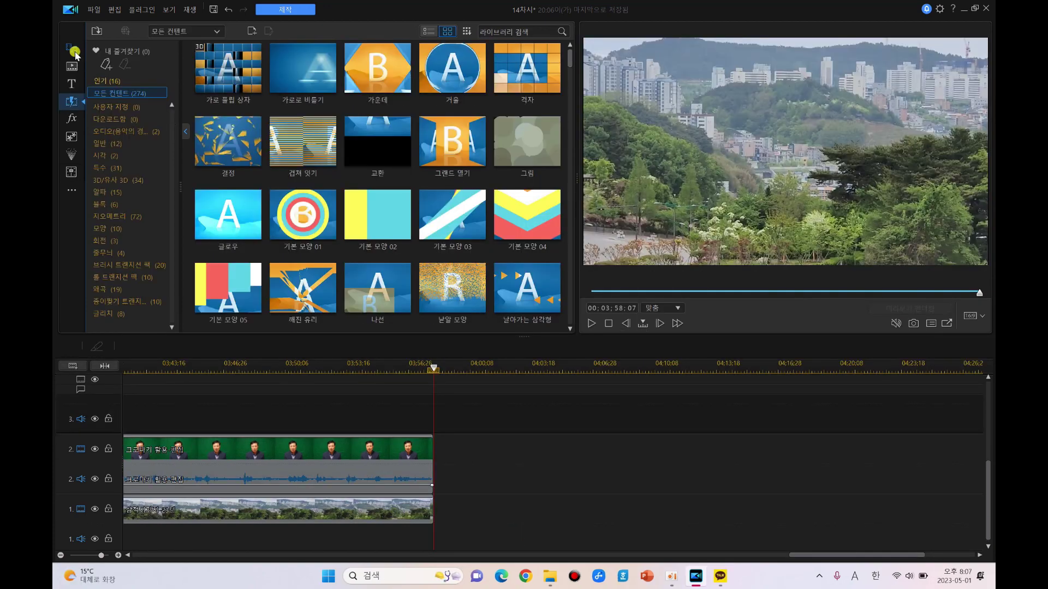
Step: Place 장호4.jpg from the media library on track 1 directly after the city video
click(71, 48)
drag(569, 165, 575, 295)
click(386, 224)
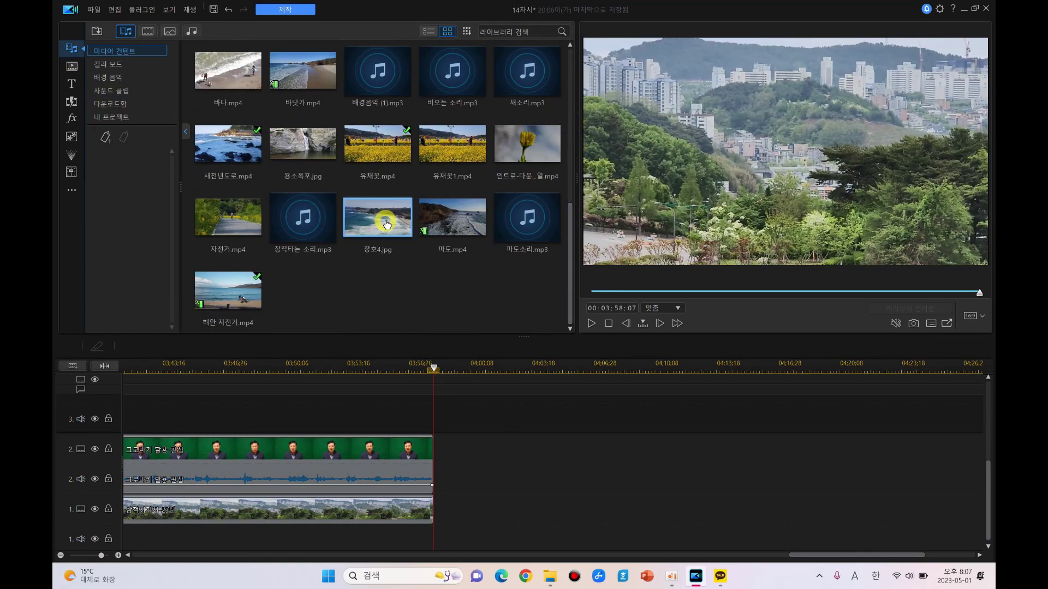
drag(387, 224, 433, 510)
click(458, 514)
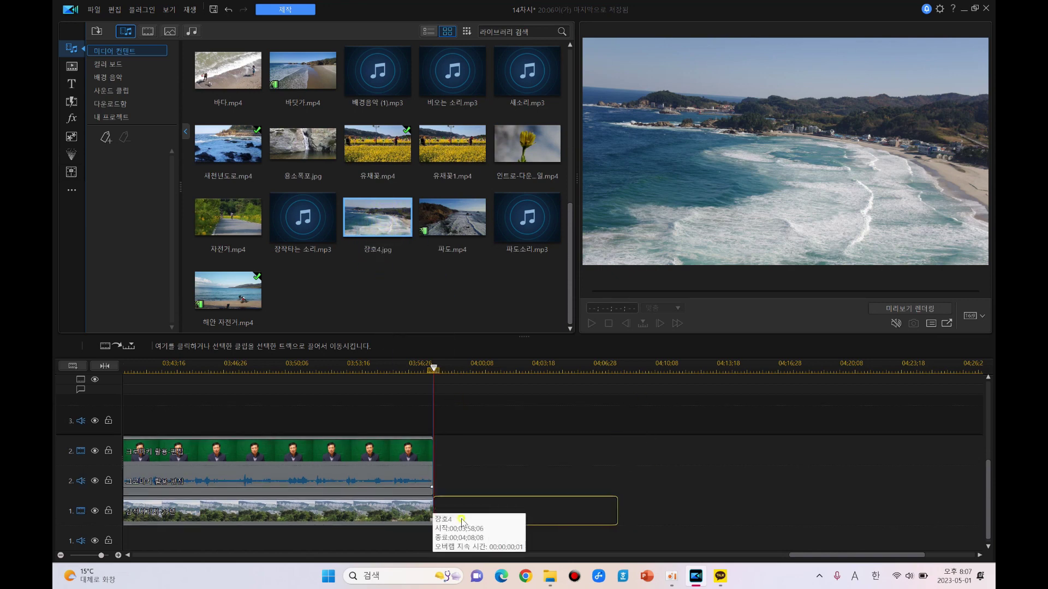
drag(375, 226, 434, 528)
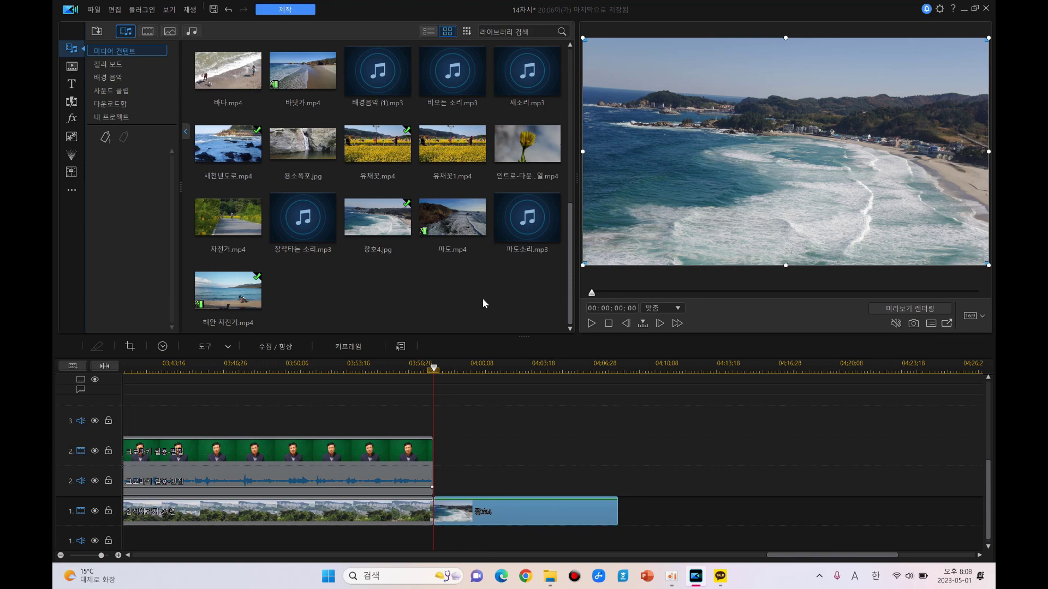
Step: Add the 거울 transition between the city video and 장호4.jpg, set its behavior to 십자가, and preview it
click(71, 103)
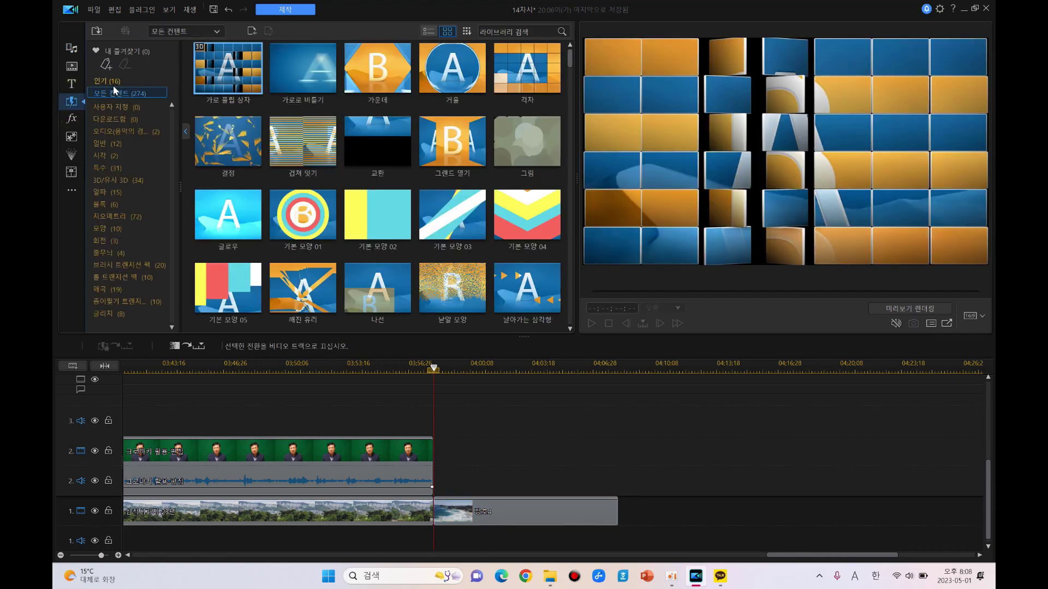
drag(443, 68, 433, 526)
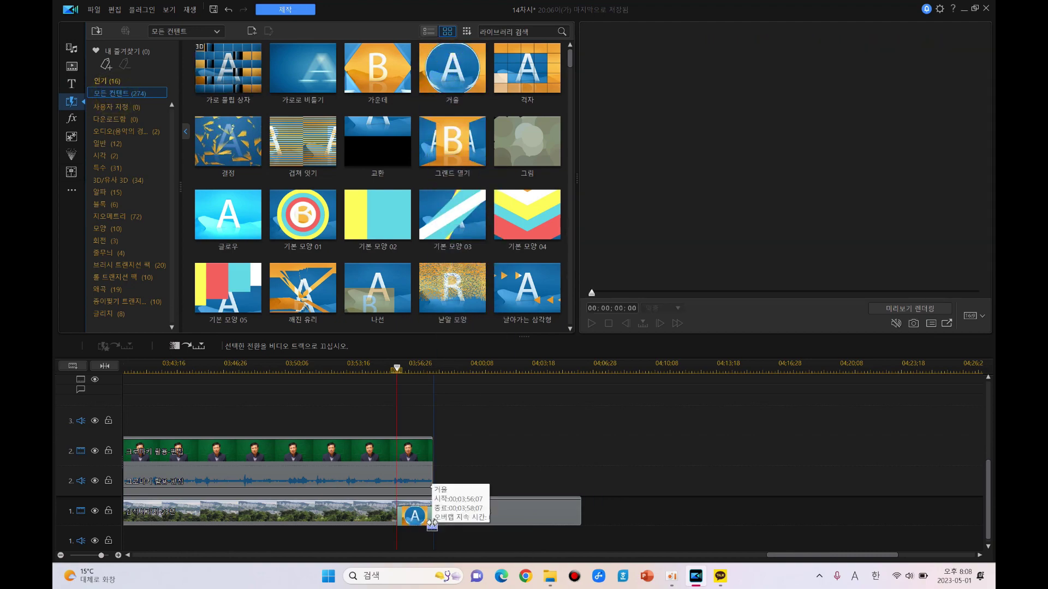
double_click(418, 513)
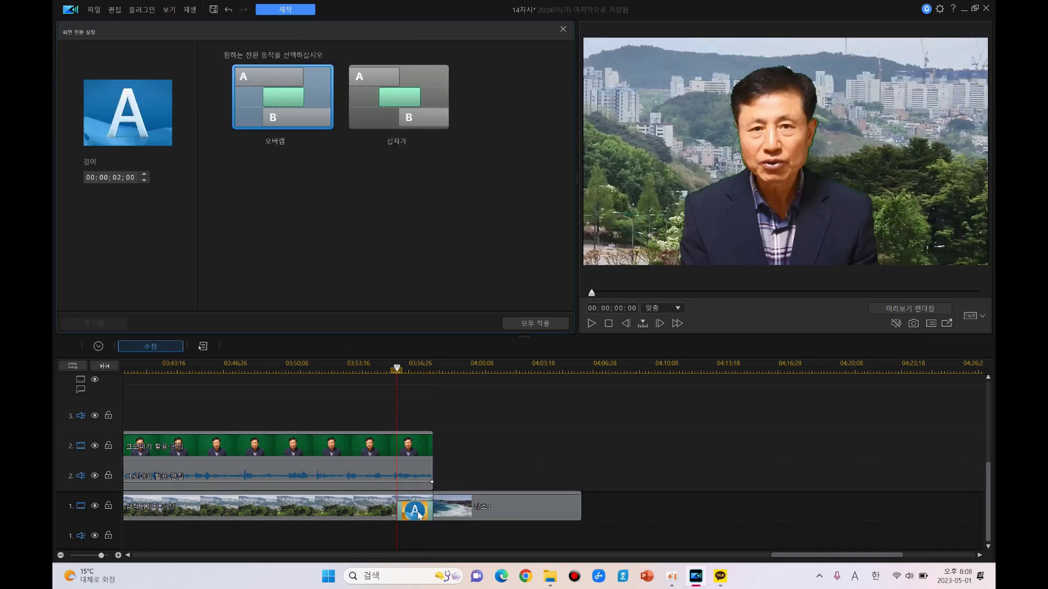
click(418, 100)
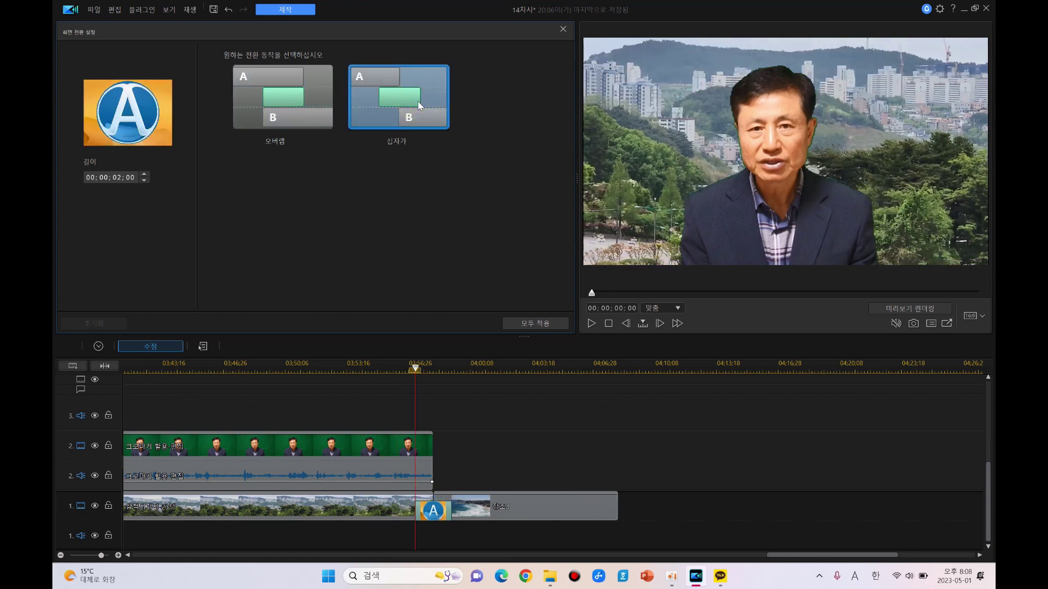
click(562, 30)
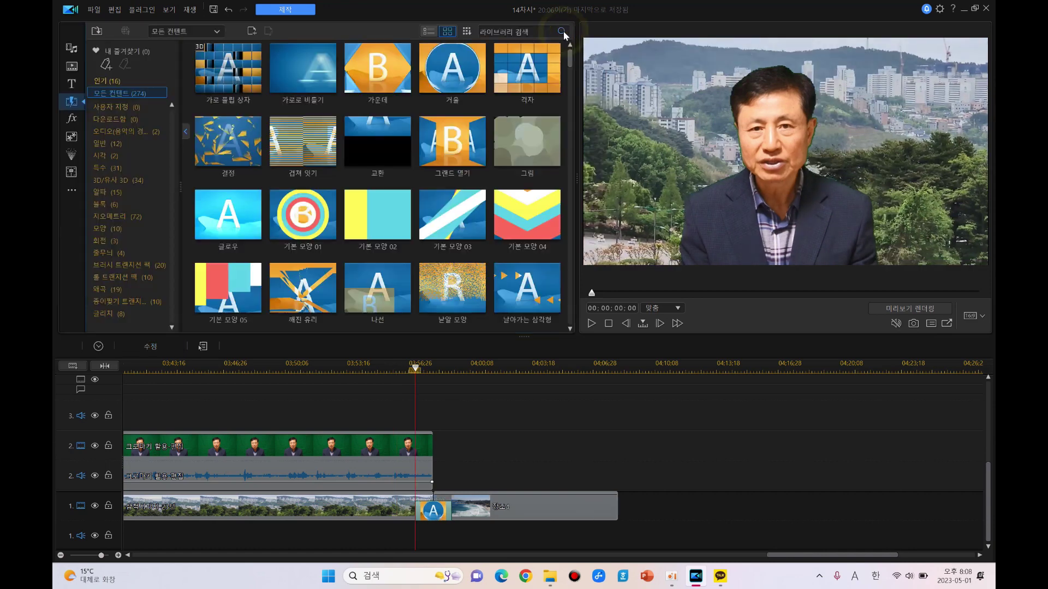
click(591, 323)
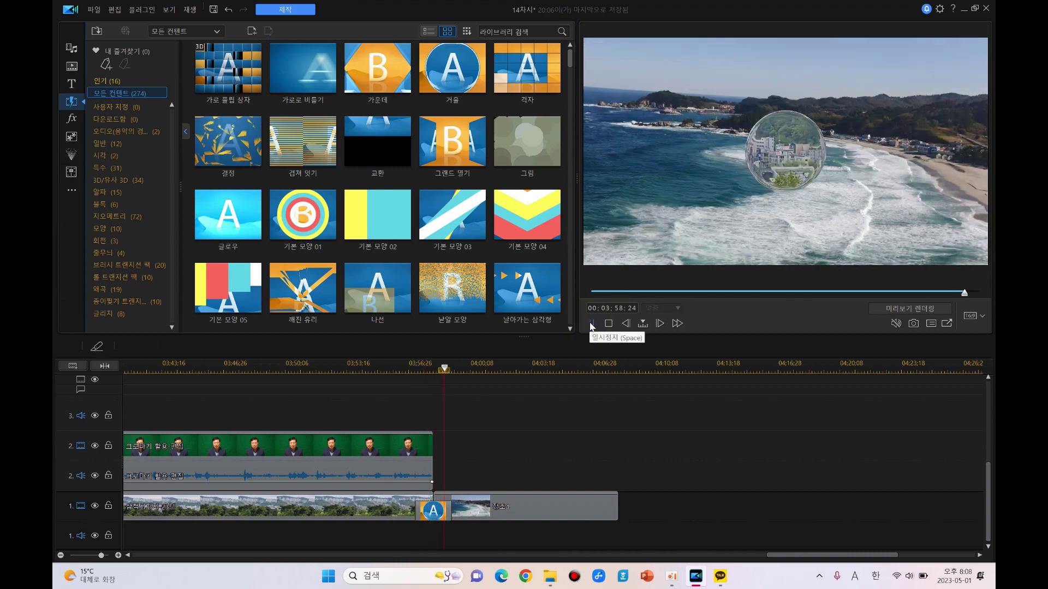
click(592, 325)
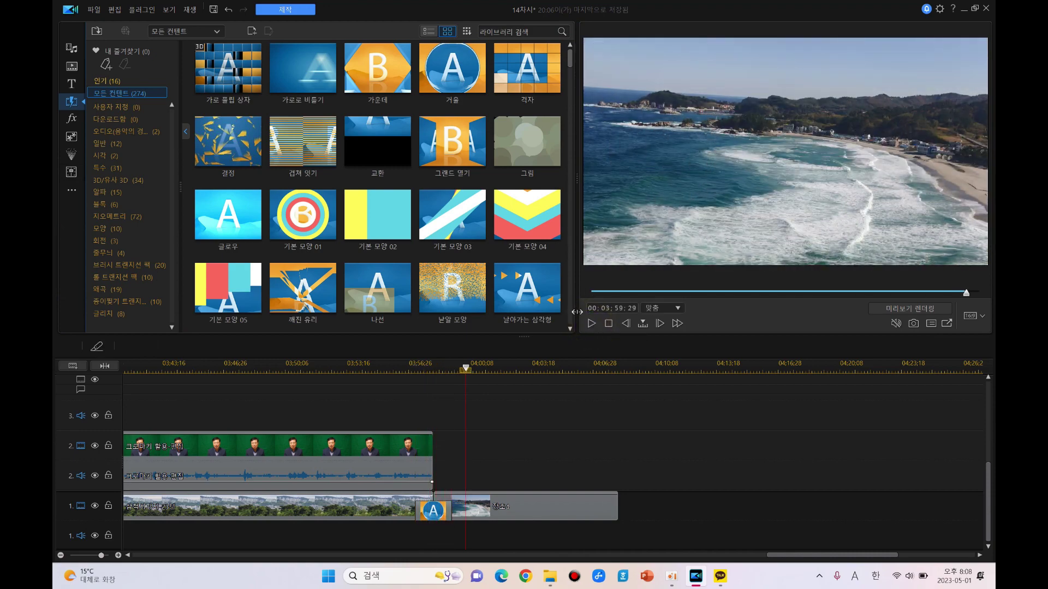
Step: Paste the copied chrysanthemum exhibition title onto video track 3 at 00;03;58;09
drag(988, 503, 988, 476)
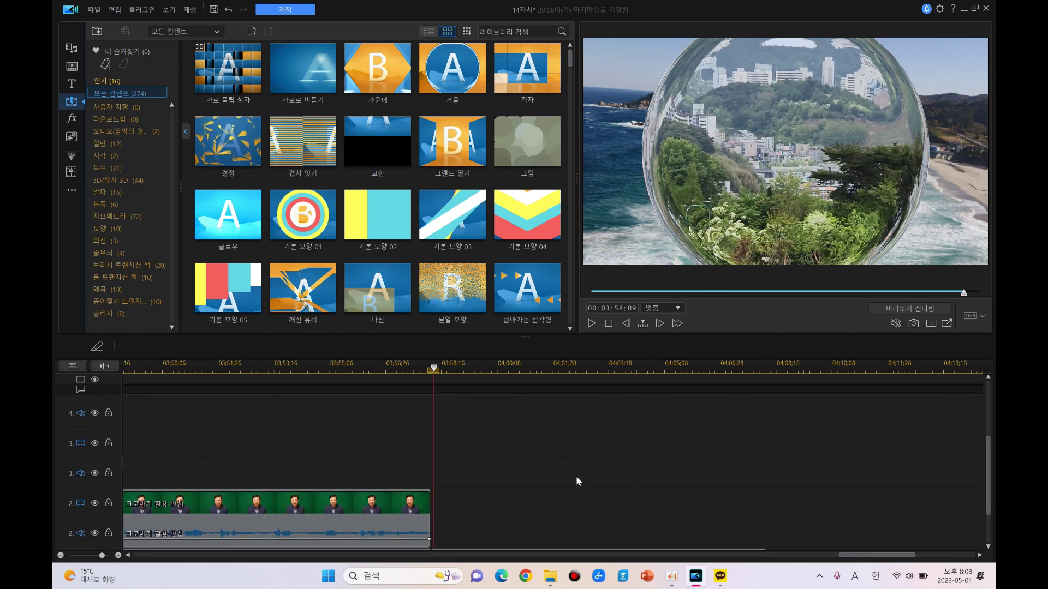
right_click(437, 440)
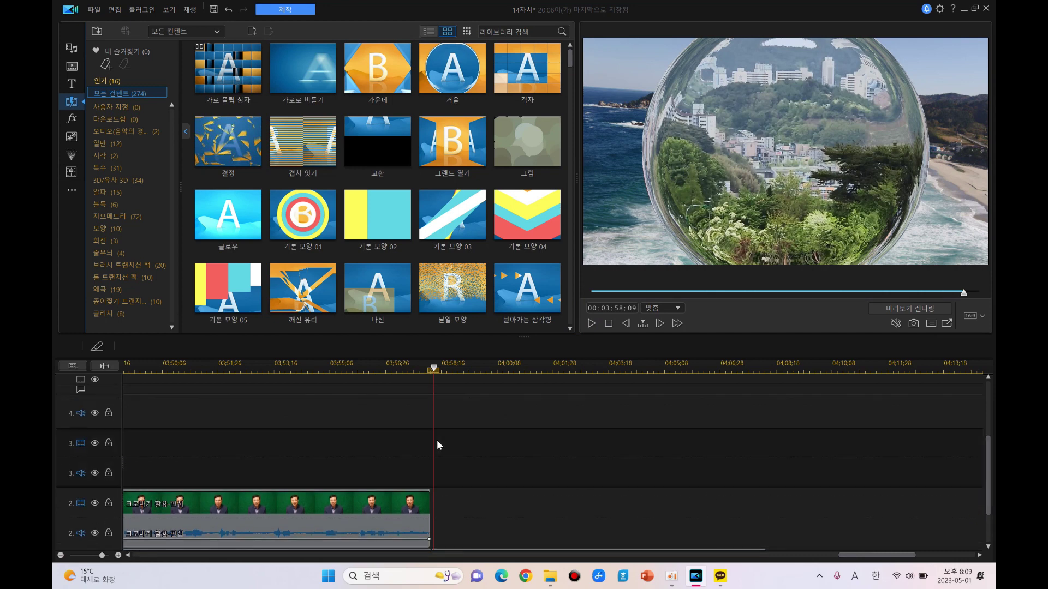
click(473, 236)
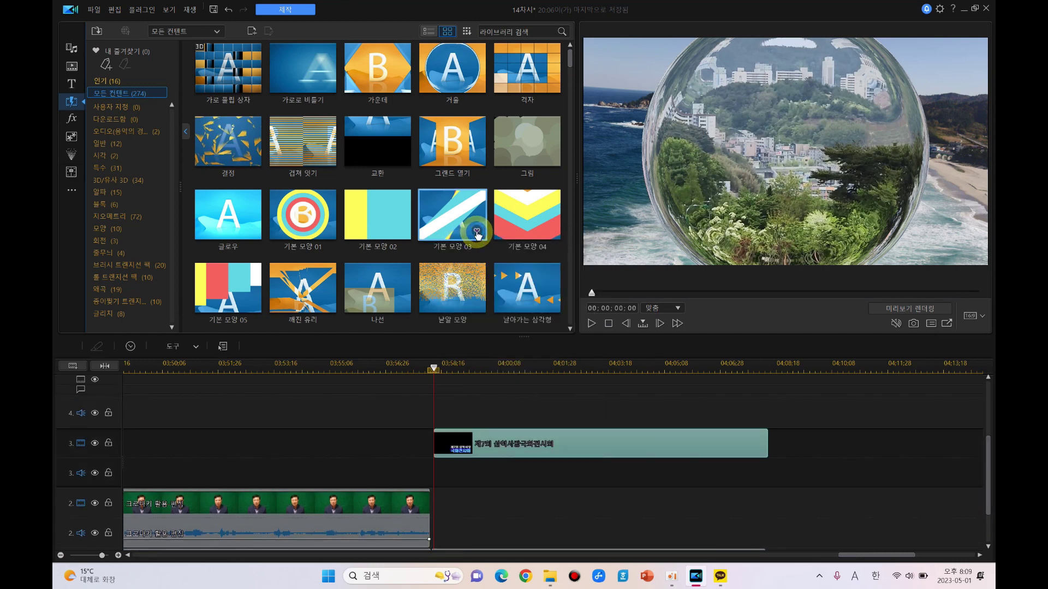
Step: Replace the pasted title's text with 감사합니다 in Title Designer and select the title object
double_click(544, 452)
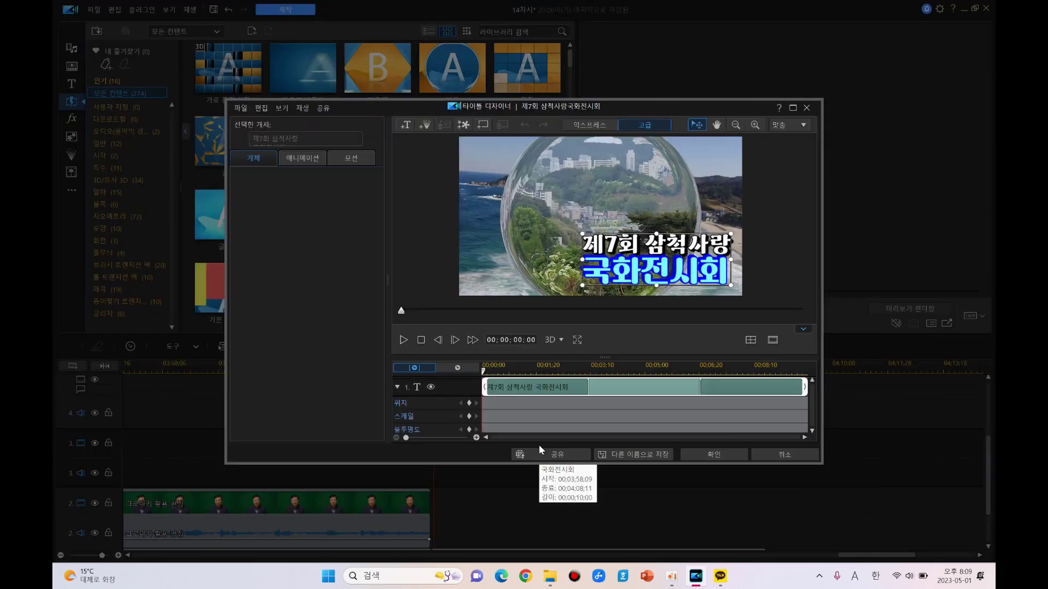
drag(305, 140, 253, 140)
key(Delete)
key(Delete)
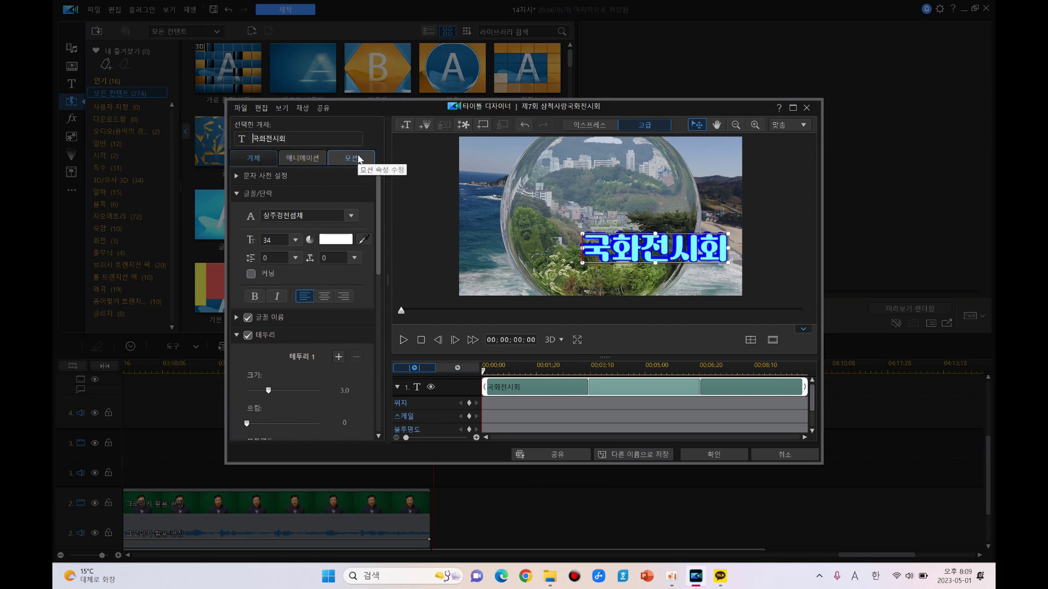
text(rk)
key(BackSpace)
key(BackSpace)
text(감사합)
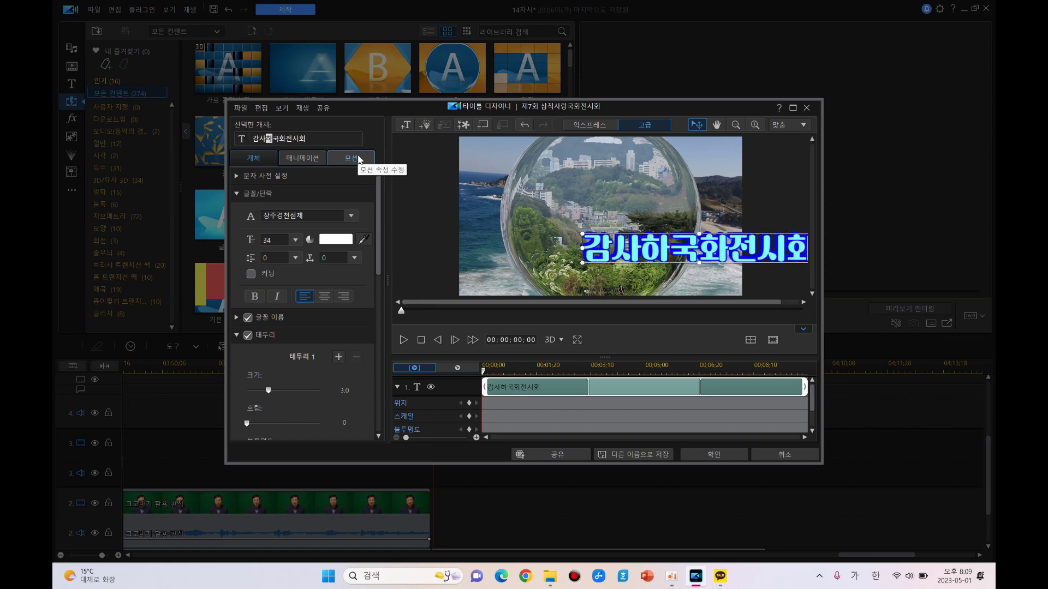
text(니다)
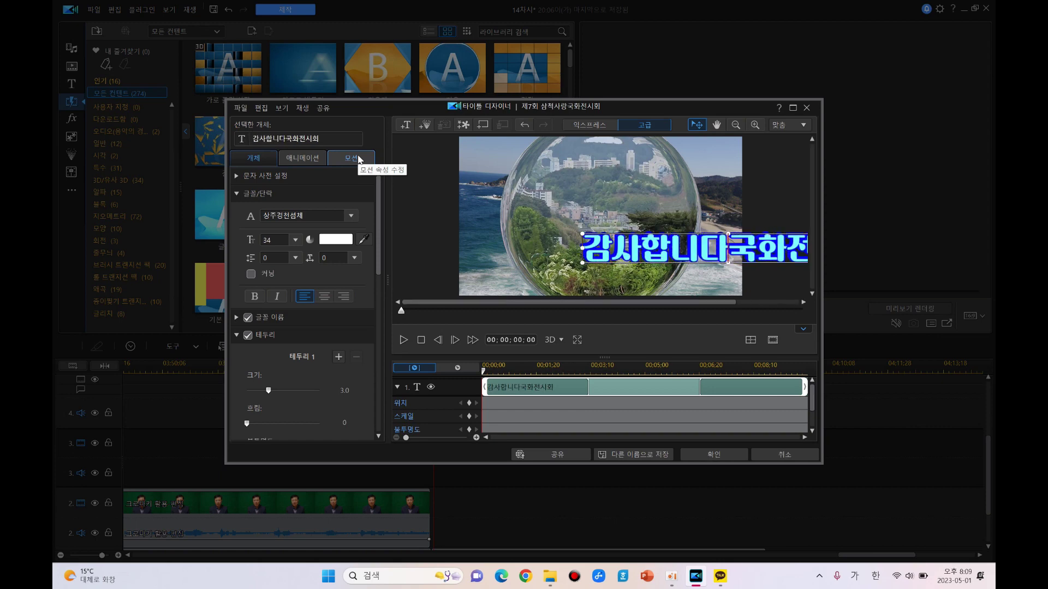
key(Delete)
key(Delete)
key(Delete)
key(Delete)
key(Delete)
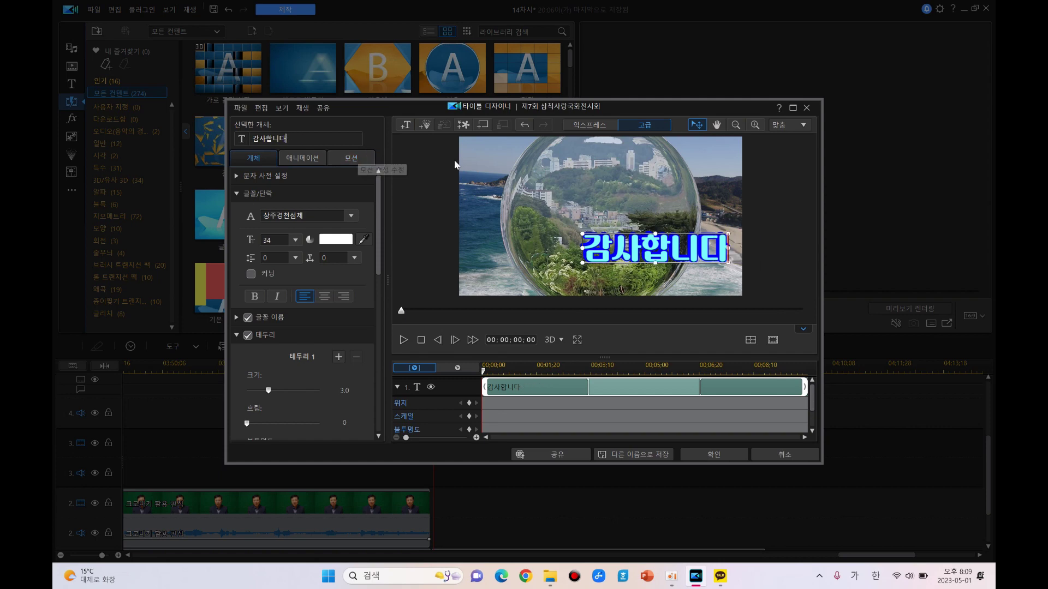
click(658, 232)
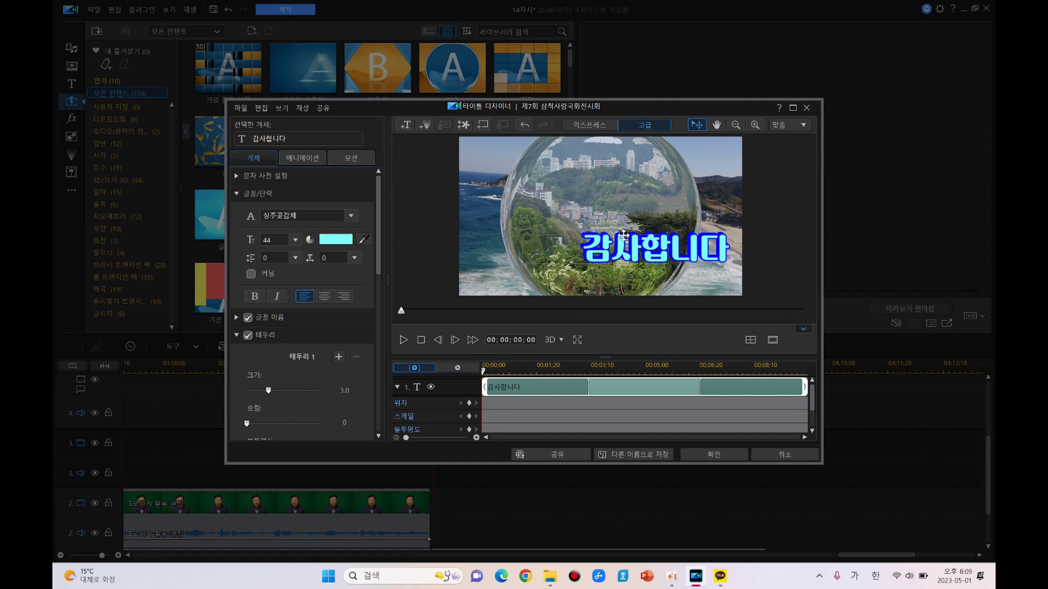
Step: Apply the 감사합니다 title design and move the title text to the middle of the picture, inside the glass ball
mouse_move(658, 232)
mouse_down()
mouse_move(627, 234)
mouse_move(661, 237)
mouse_up()
click(720, 454)
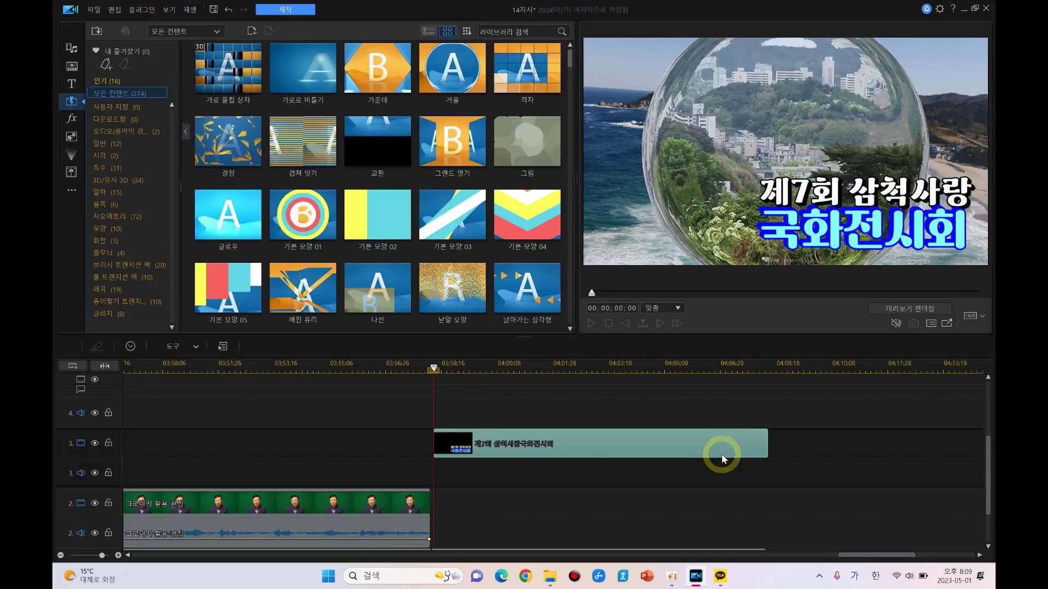
click(764, 224)
drag(811, 182, 797, 148)
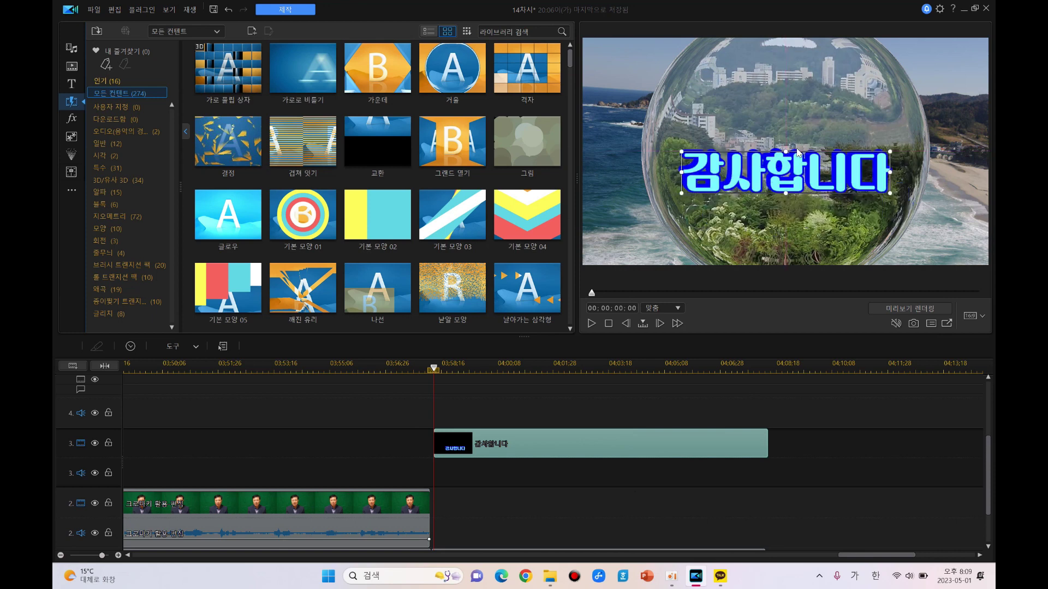
Step: Play back the closing scene from shortly before the 감사합니다 title to check the transition and title
scroll(982, 525, down, 2)
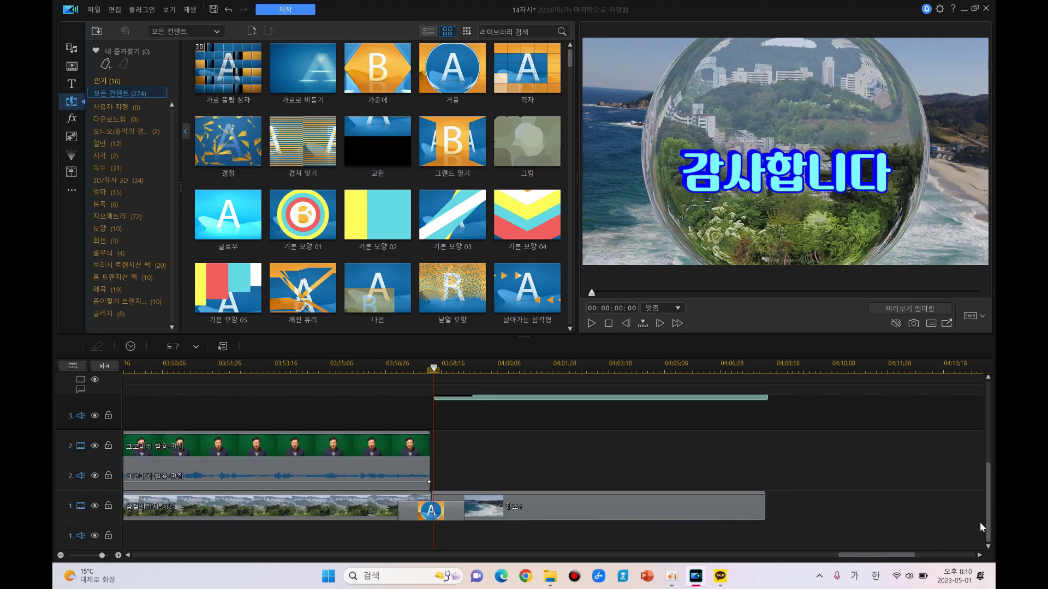
scroll(981, 523, up, 2)
click(418, 369)
key(space)
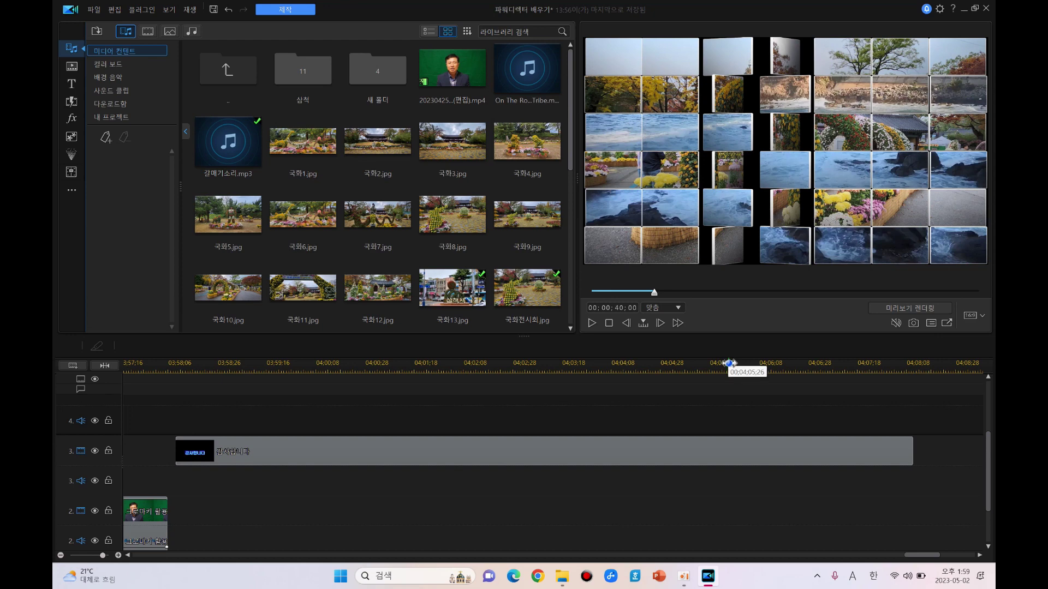
Step: Place the On The Rocks music from the media library on audio track 4 at the very start of the timeline
drag(732, 362, 271, 364)
mouse_move(884, 554)
mouse_down()
mouse_move(601, 571)
mouse_move(452, 568)
mouse_move(206, 538)
mouse_move(151, 549)
mouse_up()
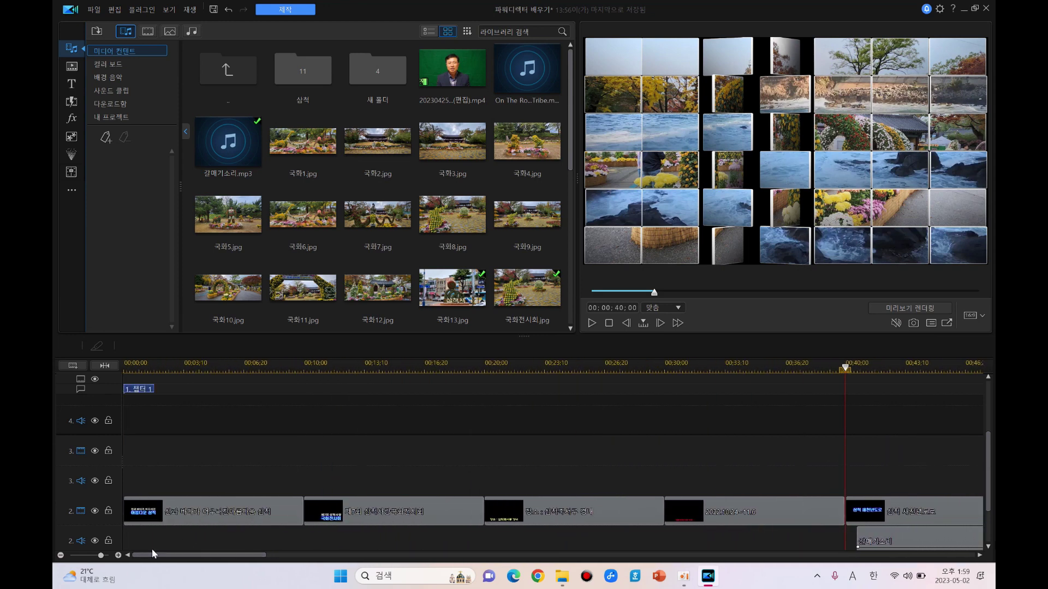
click(125, 367)
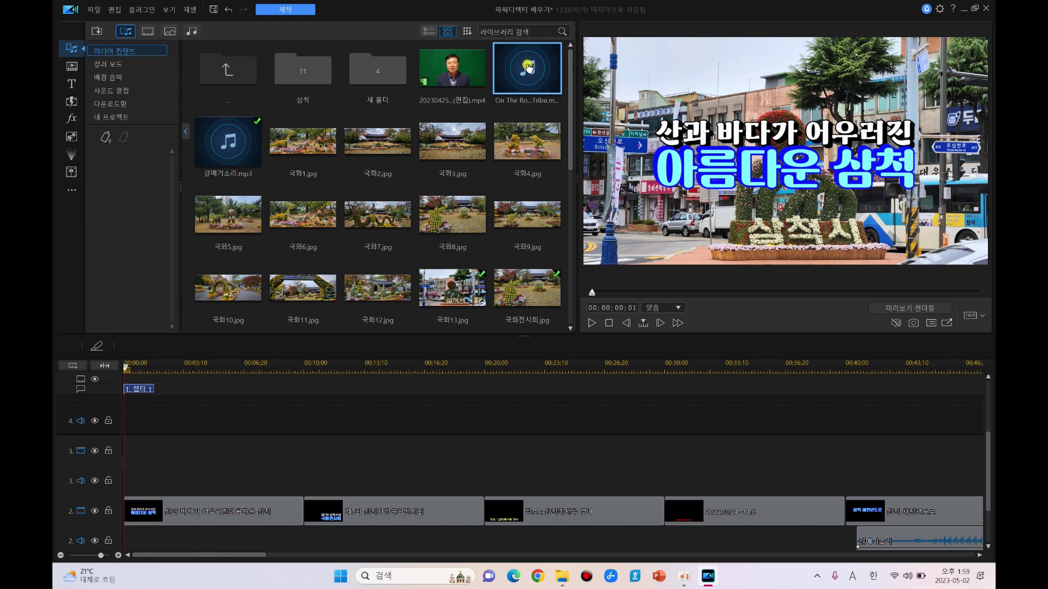
drag(528, 67, 118, 431)
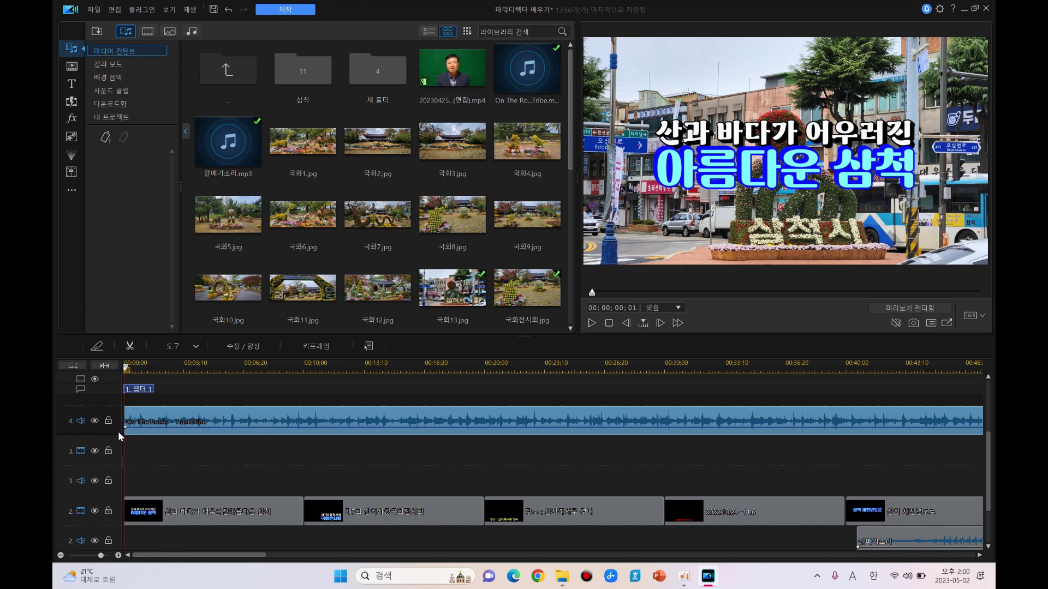
Step: Fade in the music on track 4 by adding a volume keyframe at about 2.6 seconds and lowering the starting keyframe to minimum
mouse_move(172, 430)
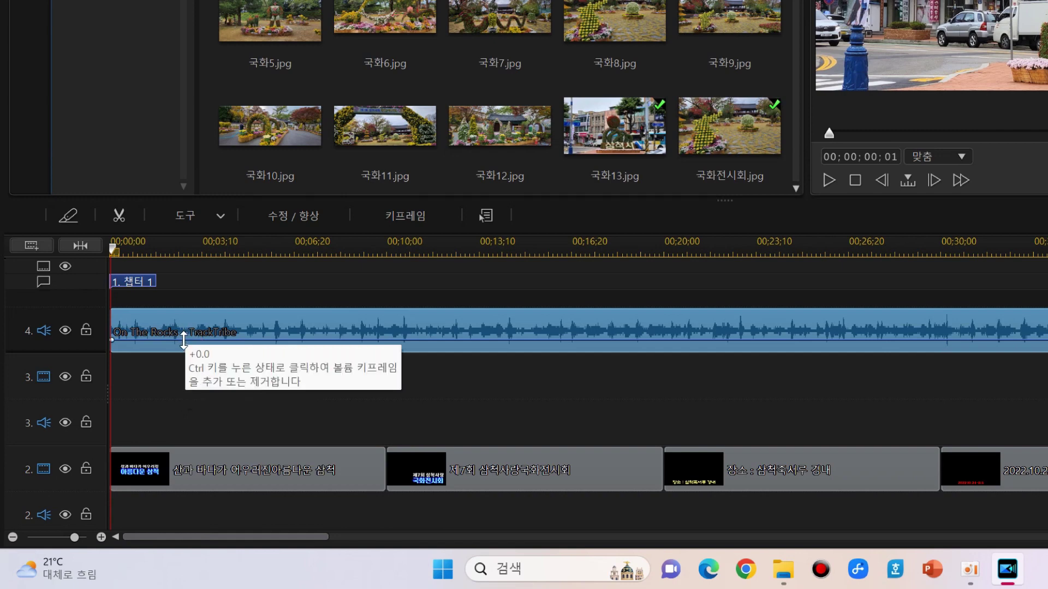
ctrl+click(183, 340)
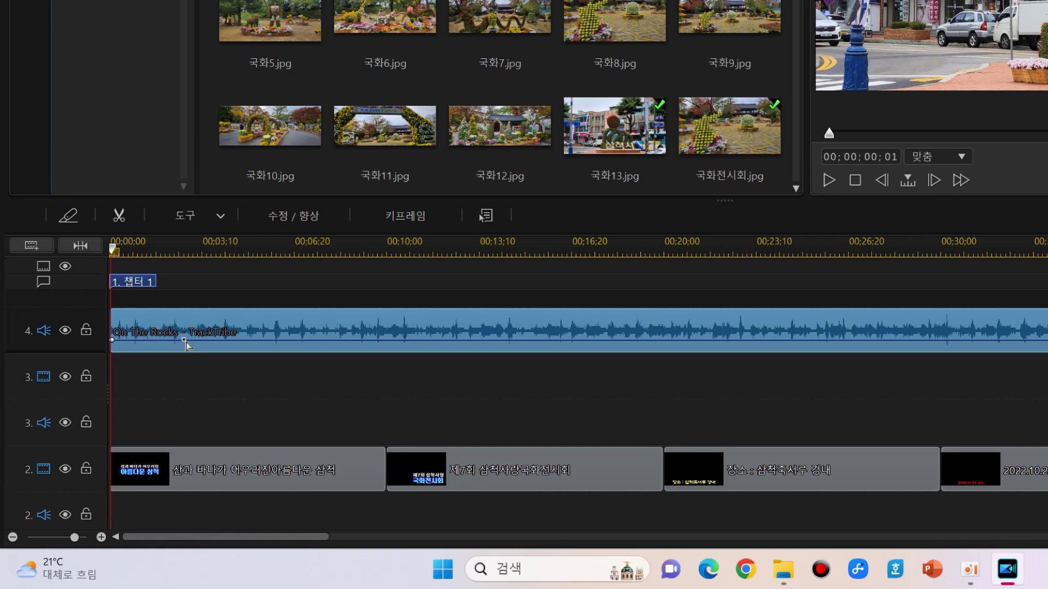
click(185, 341)
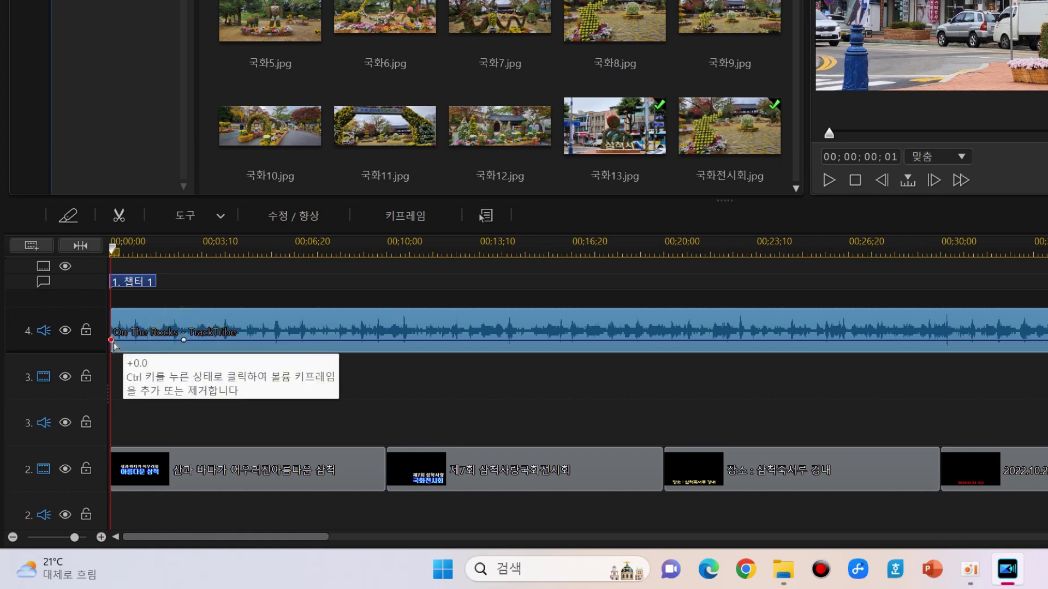
drag(111, 340, 111, 365)
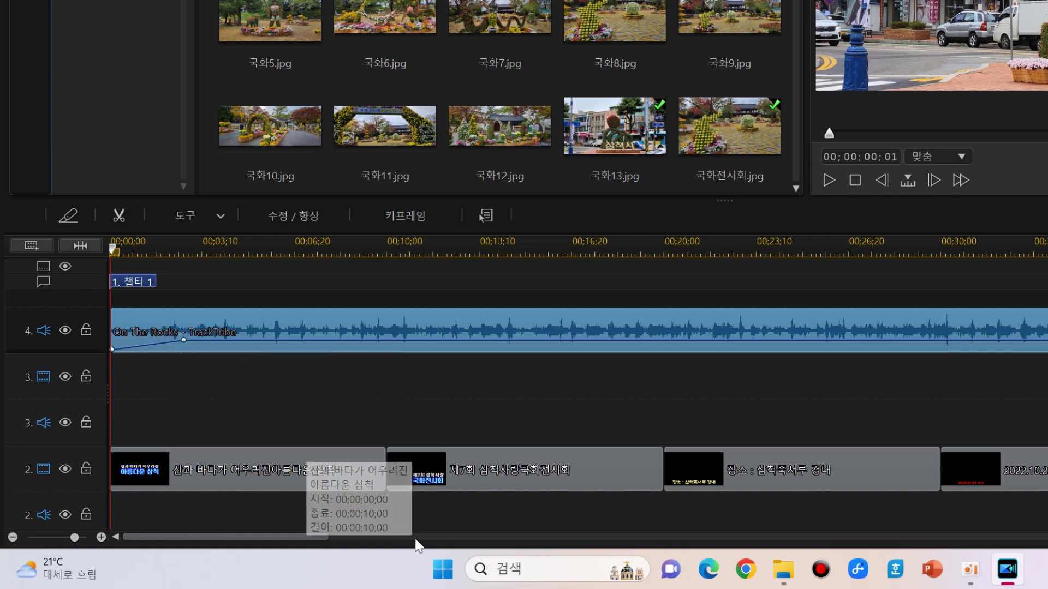
Step: Position the playhead at the start of the 삼척 새천년도로 title on track 2, at 00;00;40;07
drag(300, 538, 330, 548)
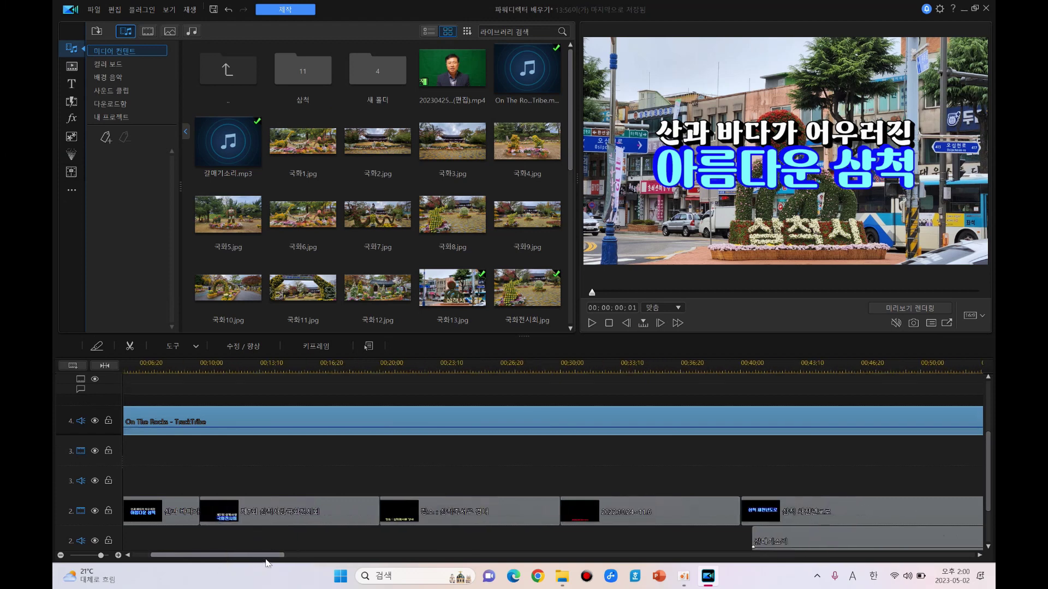
drag(266, 562, 336, 580)
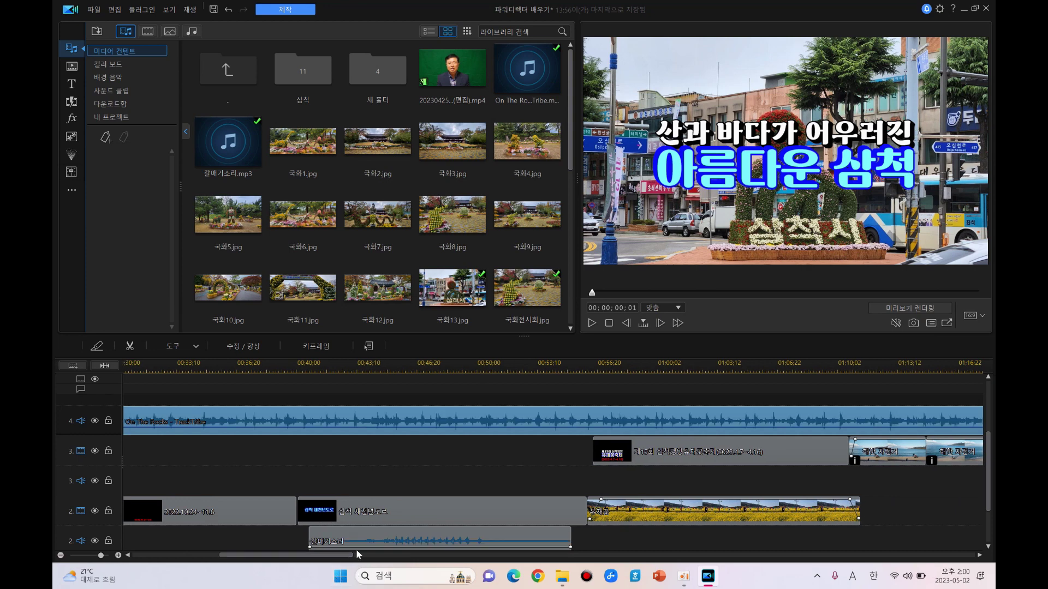
click(300, 366)
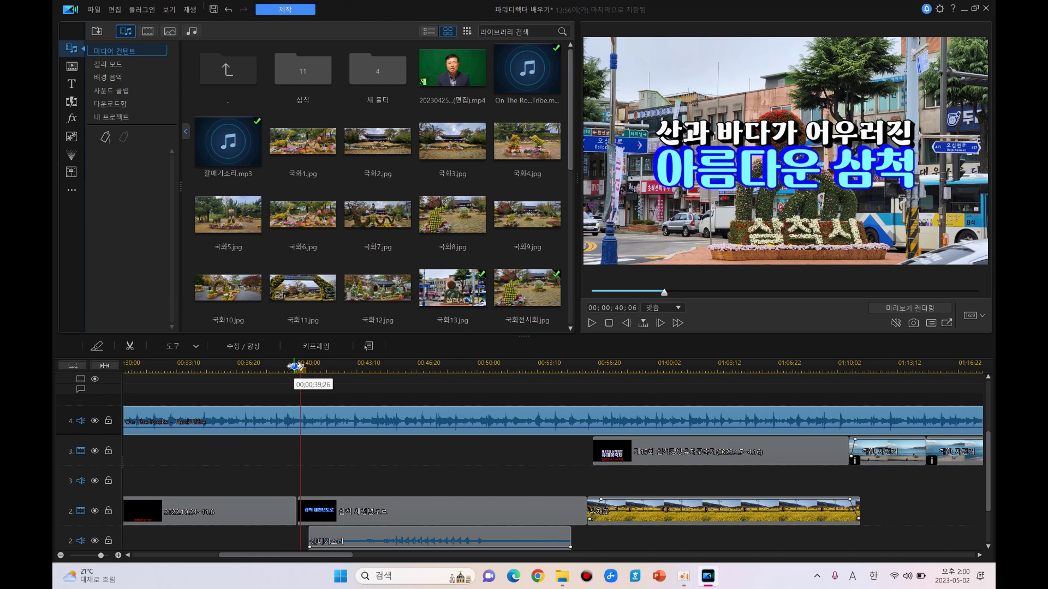
click(294, 367)
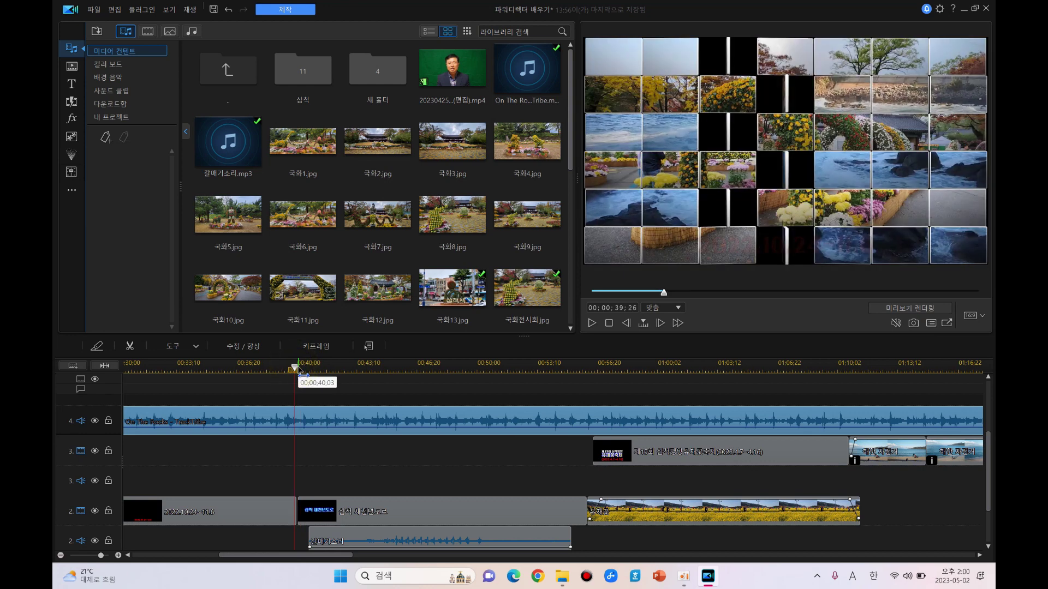
click(297, 370)
click(298, 370)
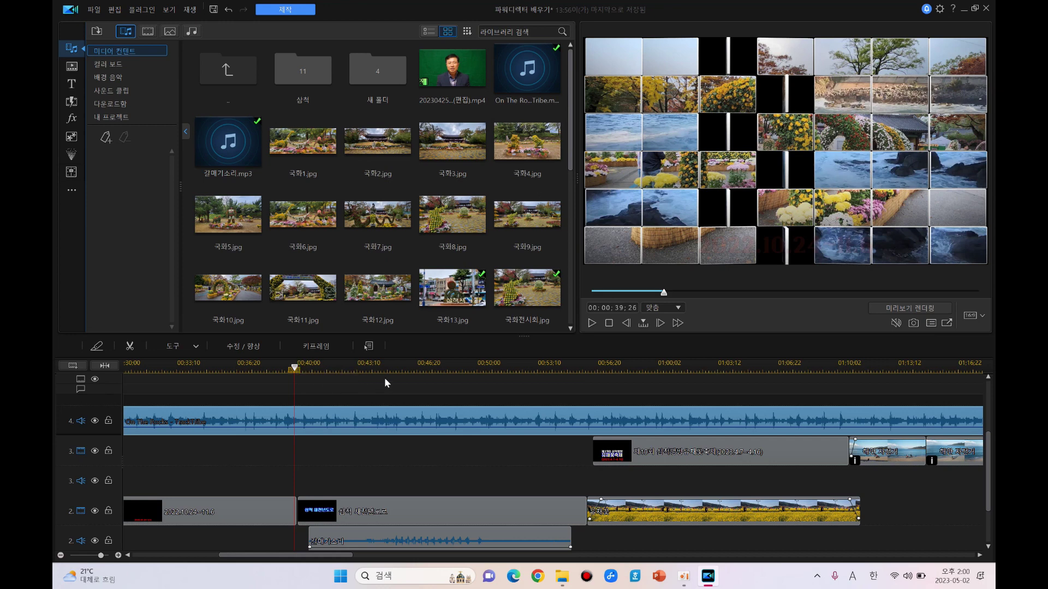
click(437, 373)
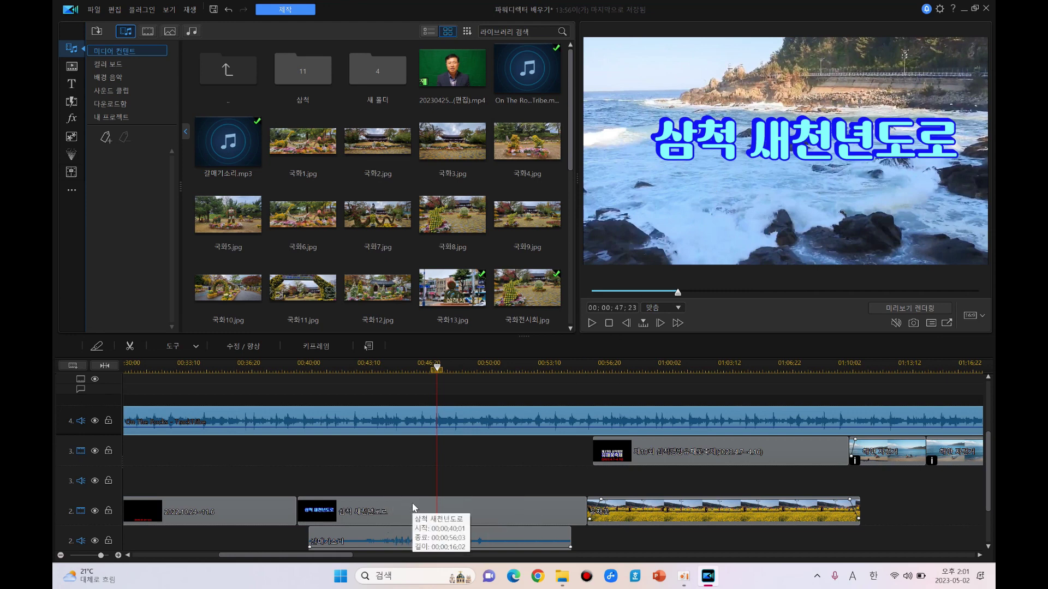
click(302, 368)
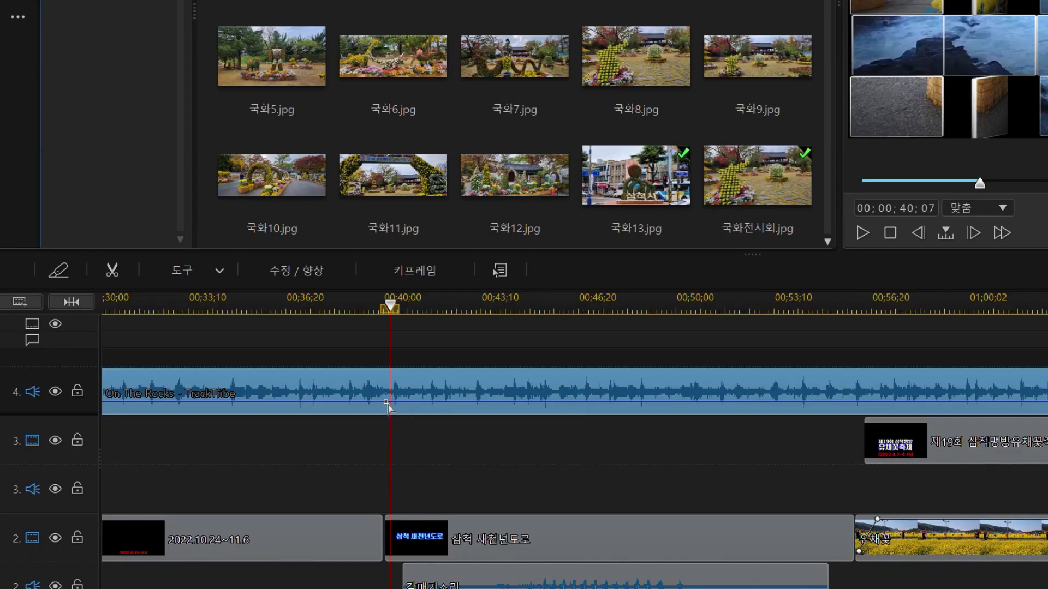
Step: Add three volume keyframes to the music around the start of the 삼척 새천년도로 title and lower the middle one to minimum
click(386, 402)
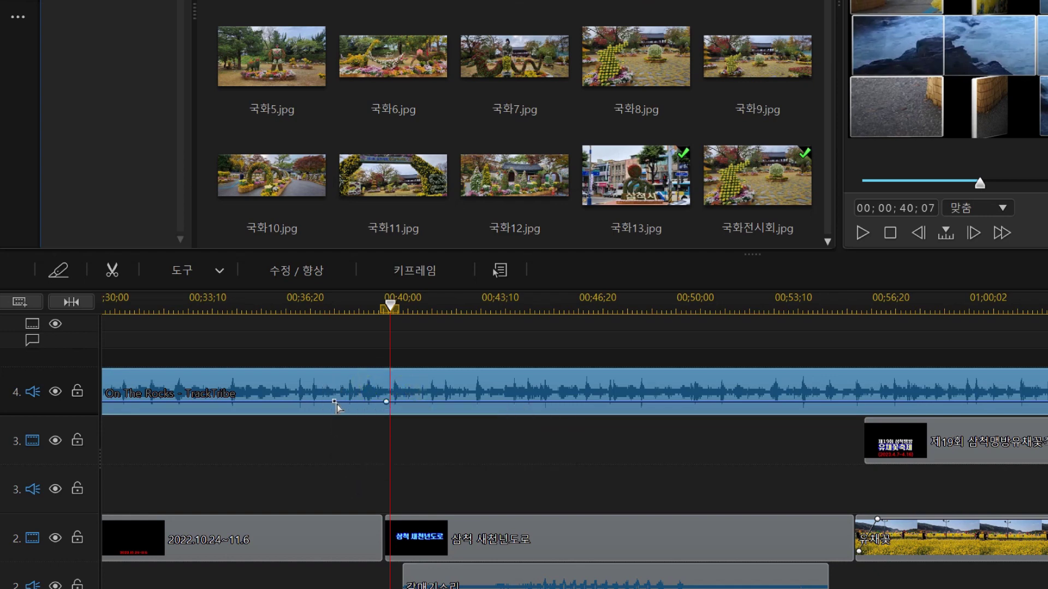
click(331, 402)
click(441, 402)
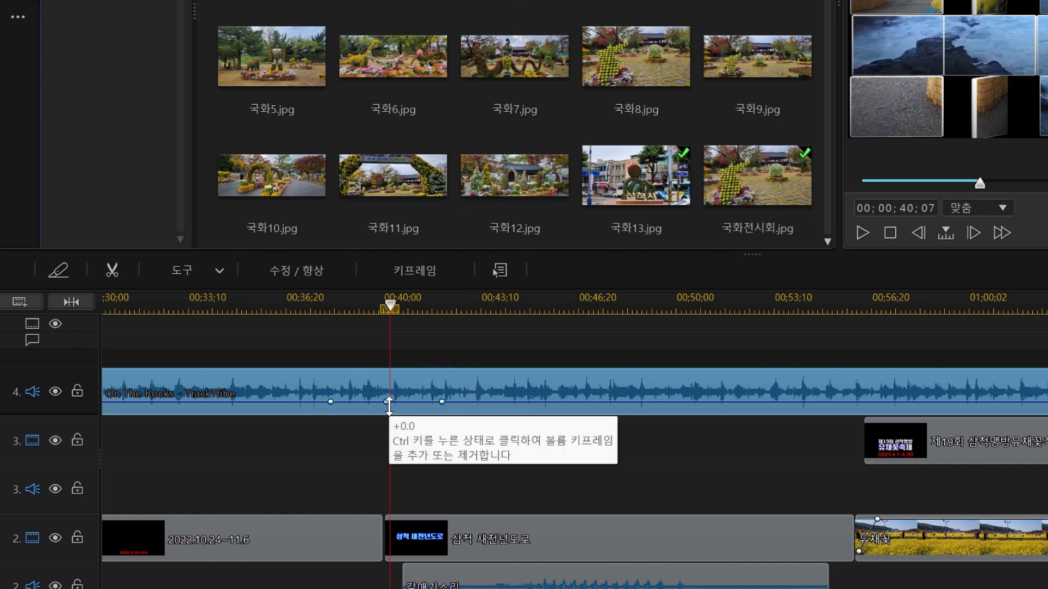
click(387, 404)
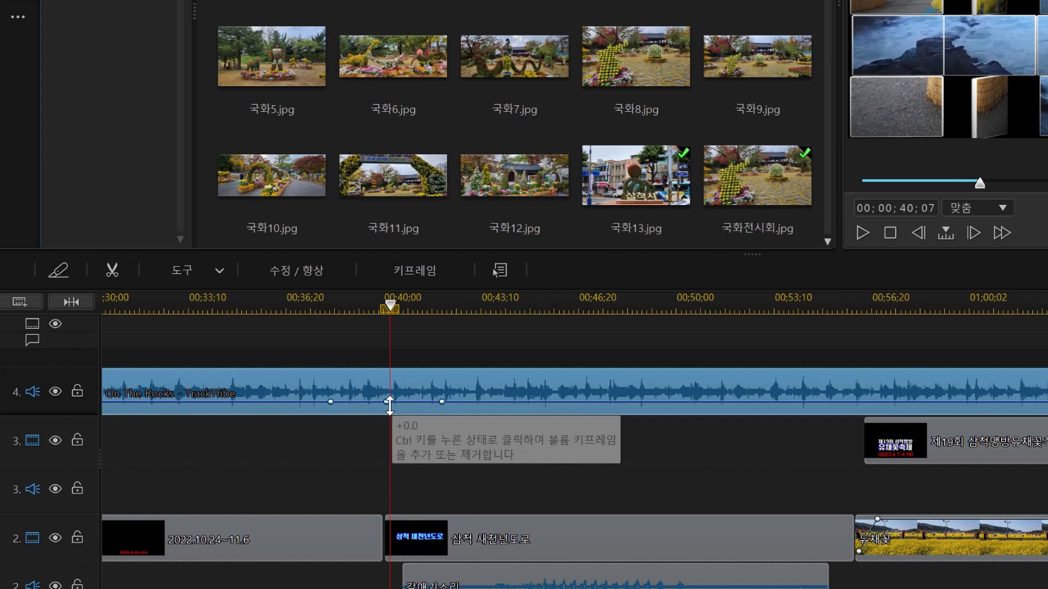
drag(388, 402, 389, 418)
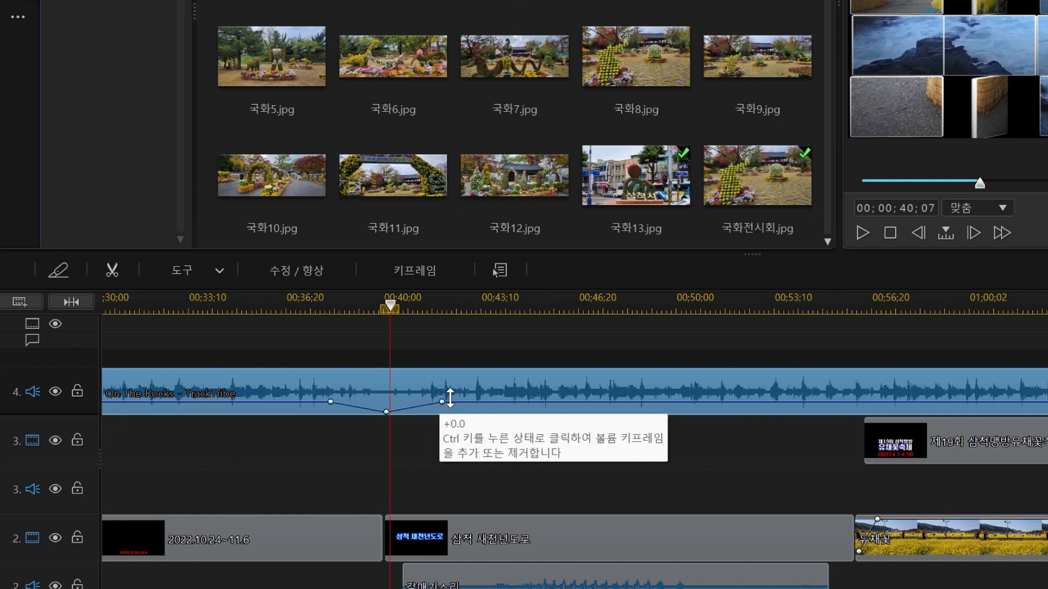
Step: Add three volume keyframes to the music around the start of the 유채꽃 clip and lower the middle one to minimum
scroll(575, 441, right, 10)
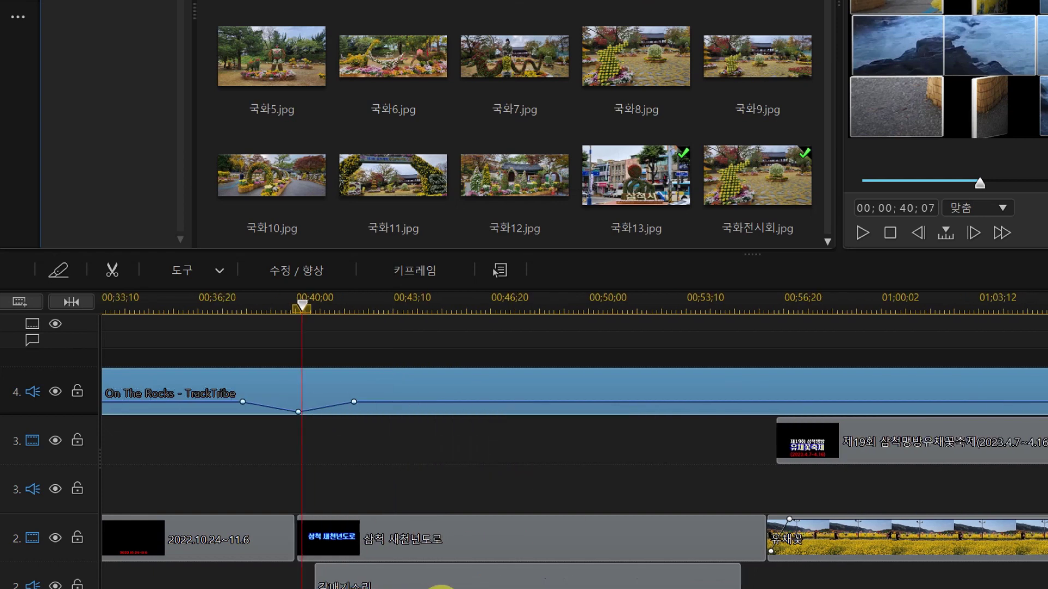
scroll(574, 441, right, 2)
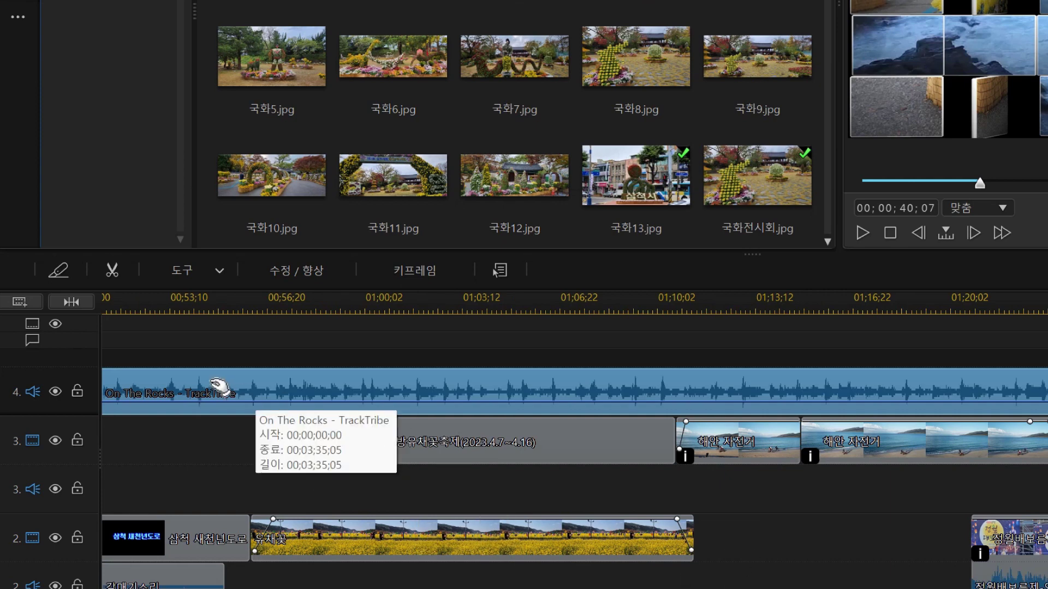
click(257, 300)
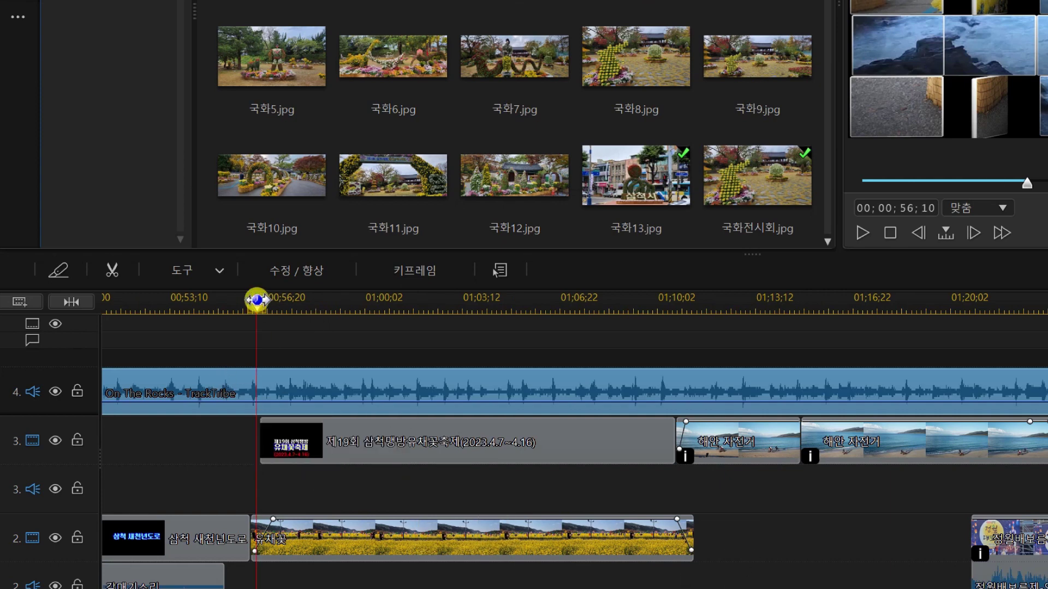
click(254, 303)
click(253, 303)
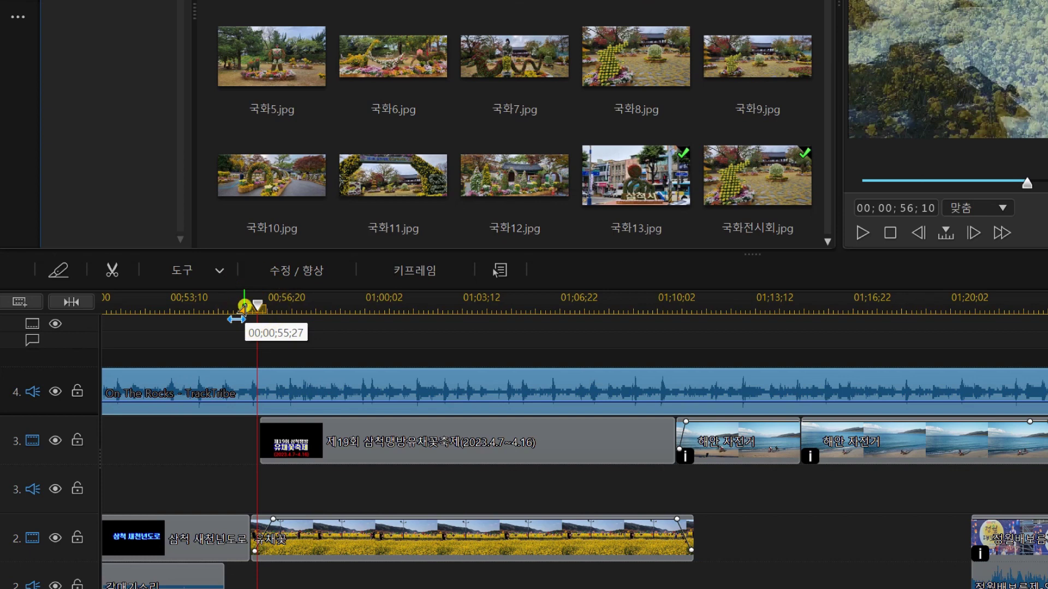
click(246, 402)
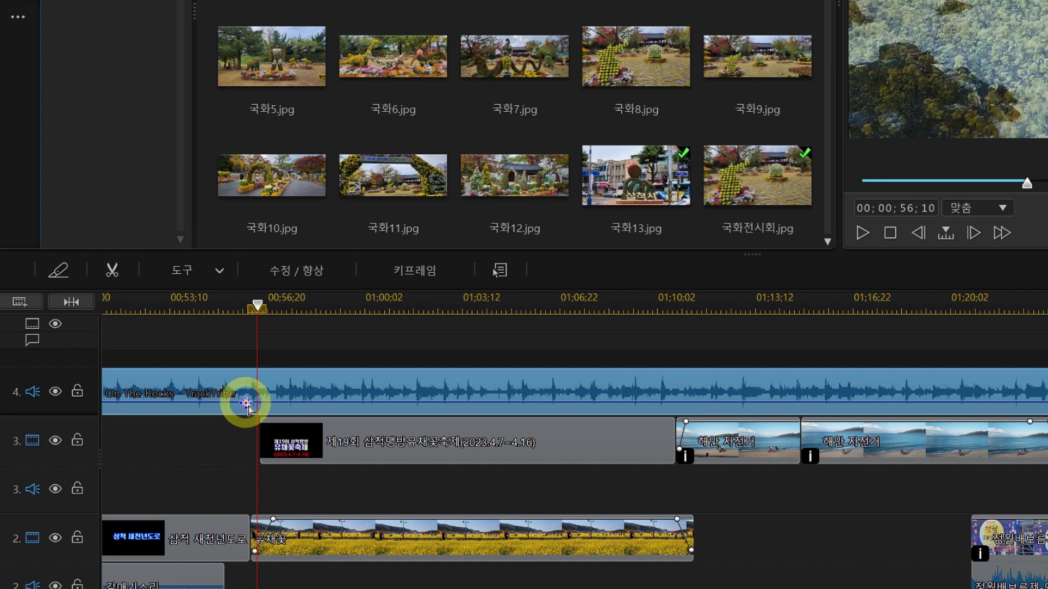
click(197, 401)
click(297, 402)
drag(246, 403, 246, 418)
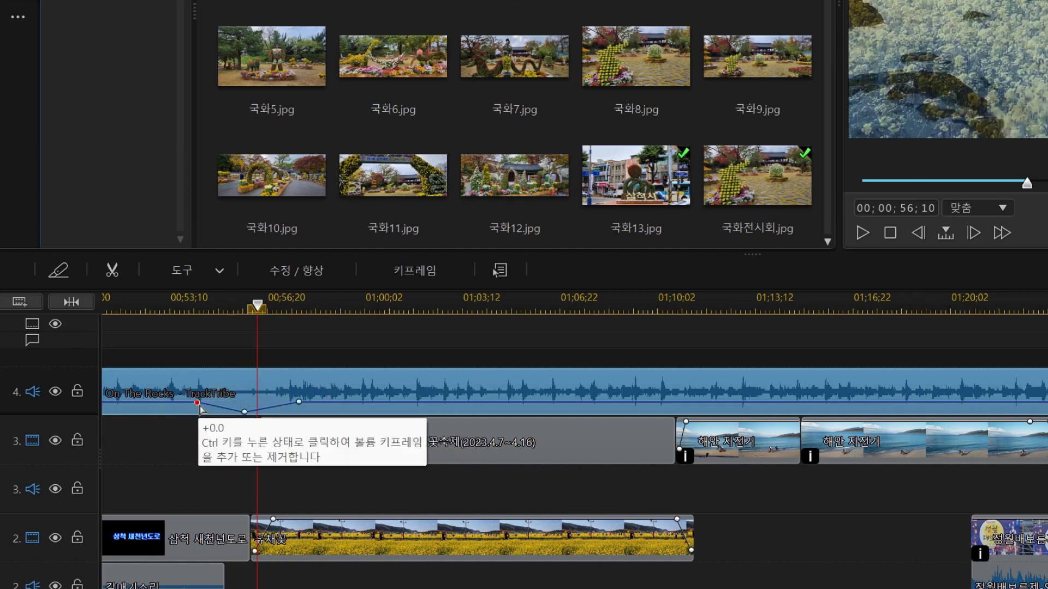
Step: Lower the two inner volume keyframes to minimum so the music is muted throughout the 삼척 새천년도로 title
drag(198, 404, 198, 419)
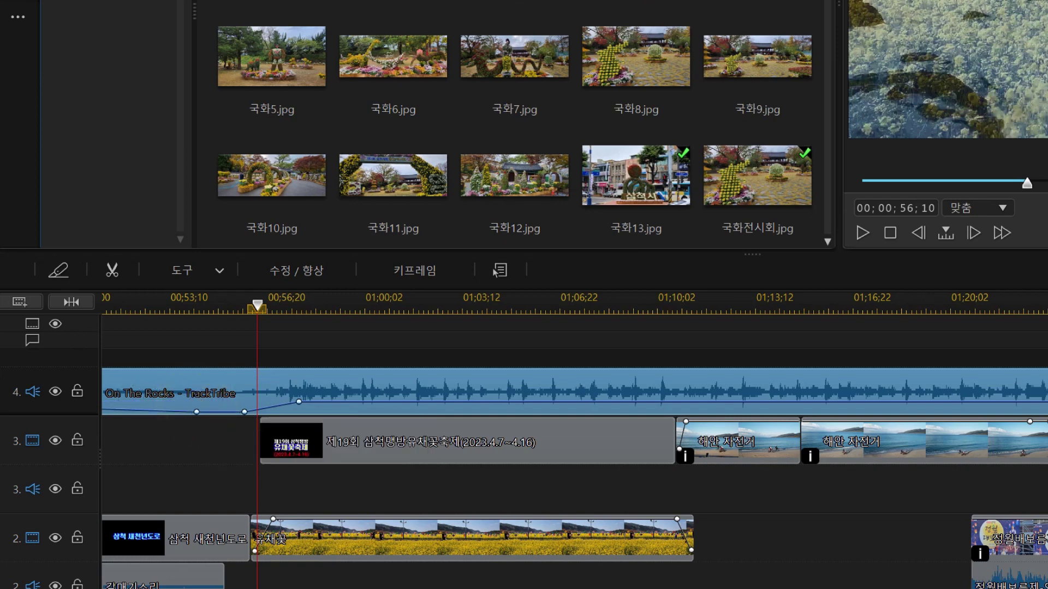
scroll(428, 478, left, 10)
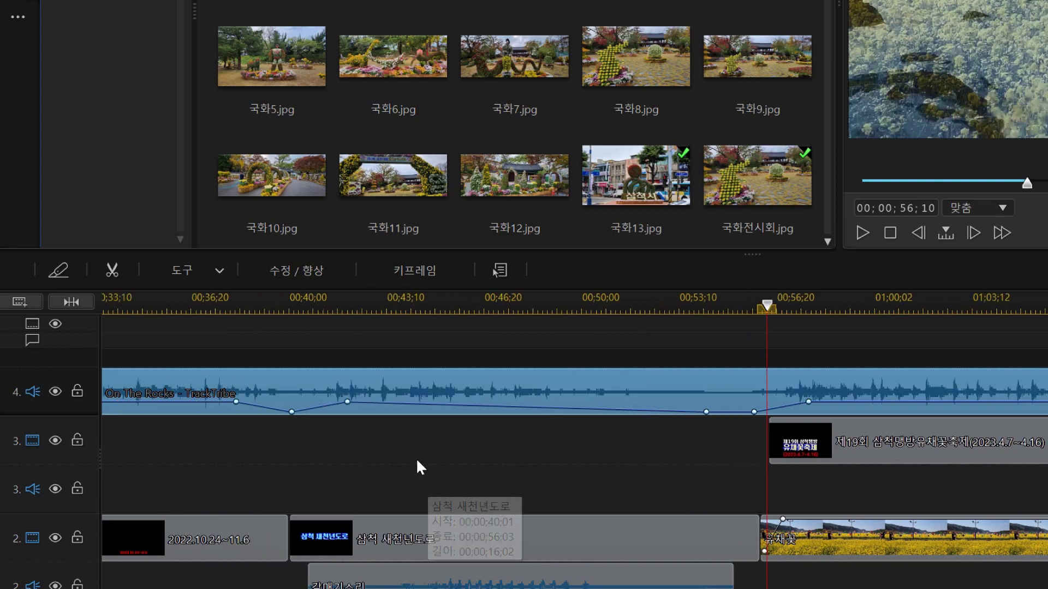
drag(347, 402, 347, 415)
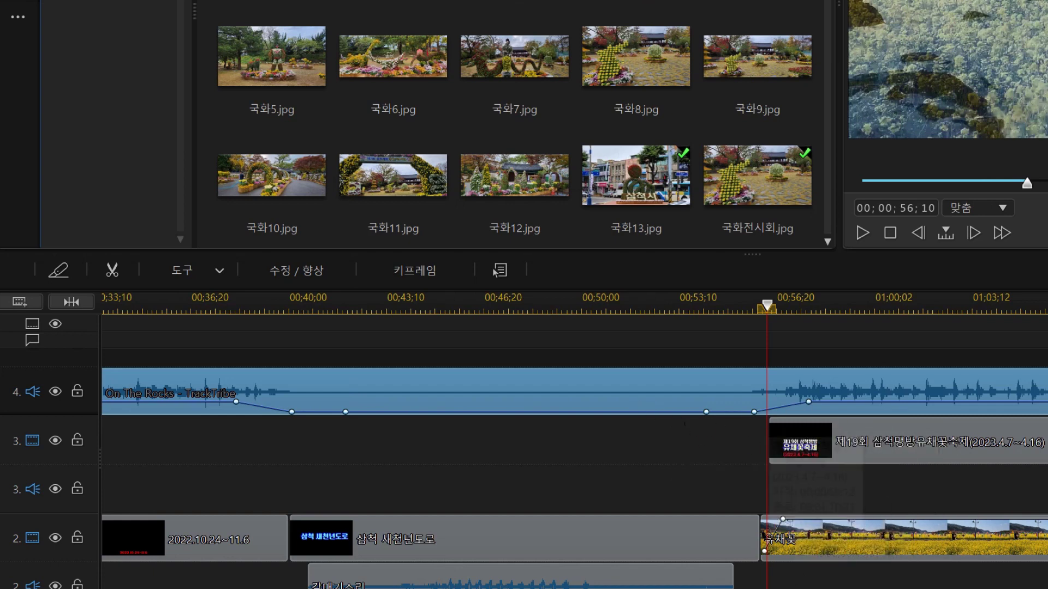
Step: Position the playhead at the start of the 정월대보름제-외줄타기 clip on track 2, at 00;01;20;21
scroll(461, 584, right, 5)
scroll(461, 584, right, 14)
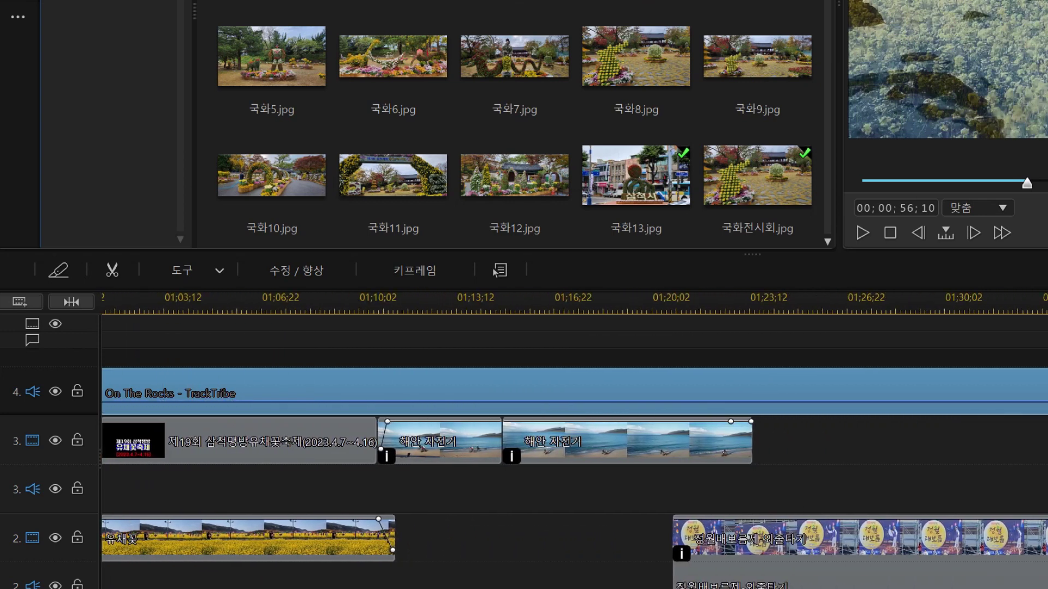
scroll(470, 567, right, 3)
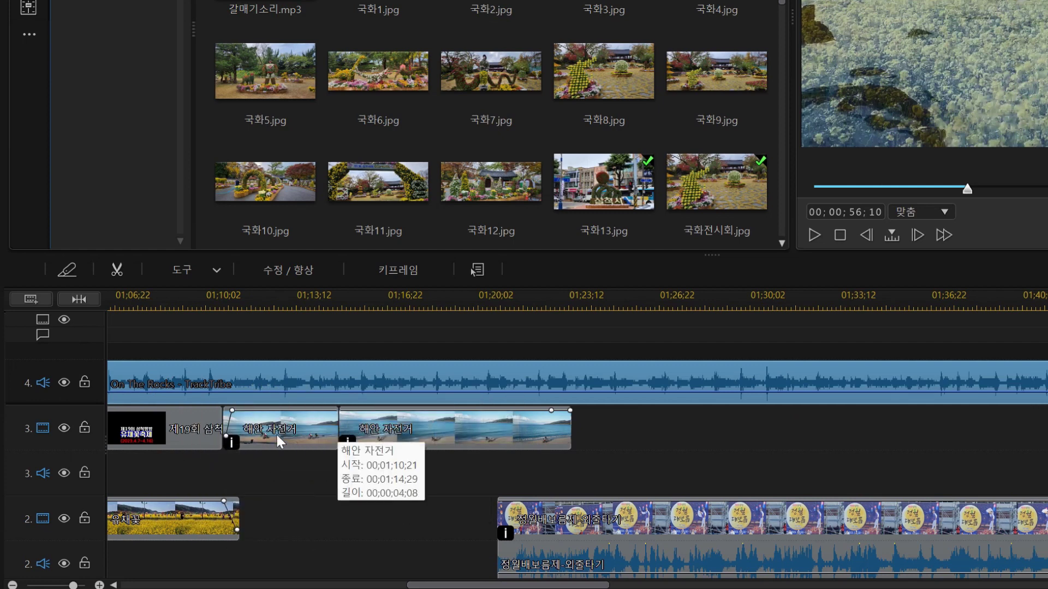
click(493, 306)
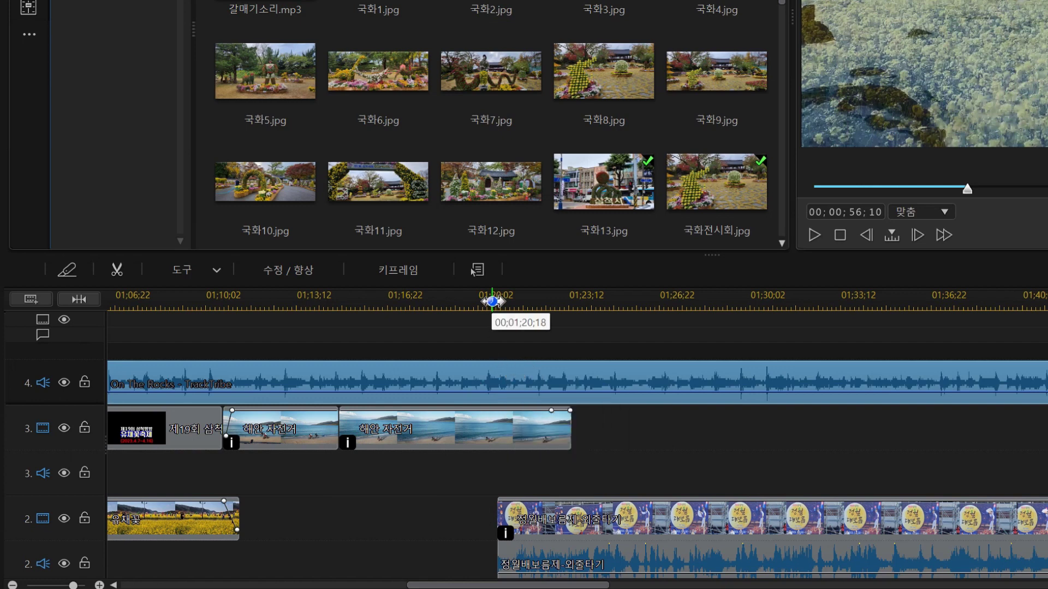
drag(493, 302, 495, 302)
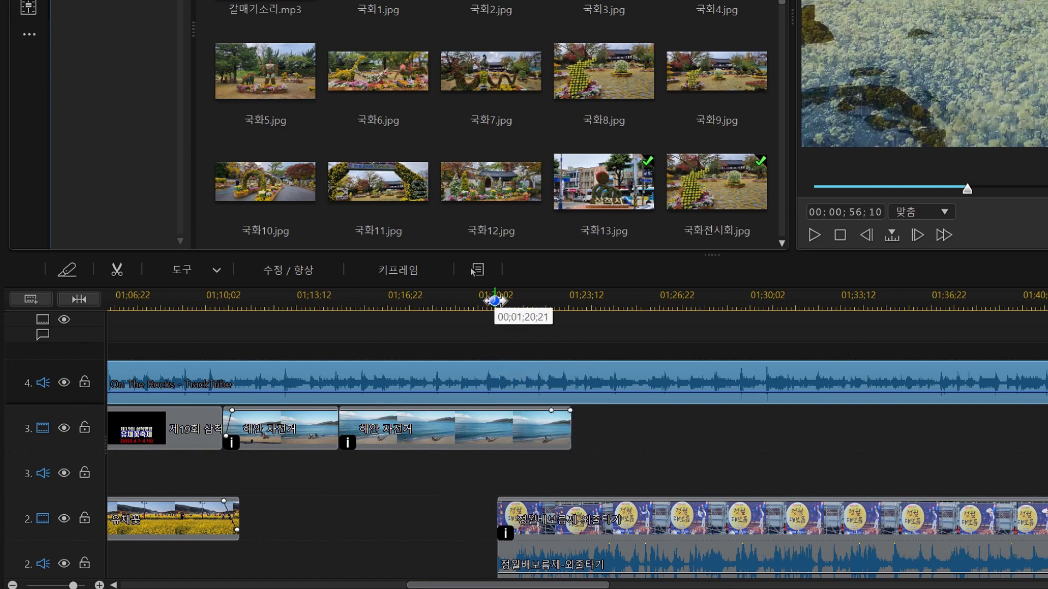
drag(495, 301, 495, 302)
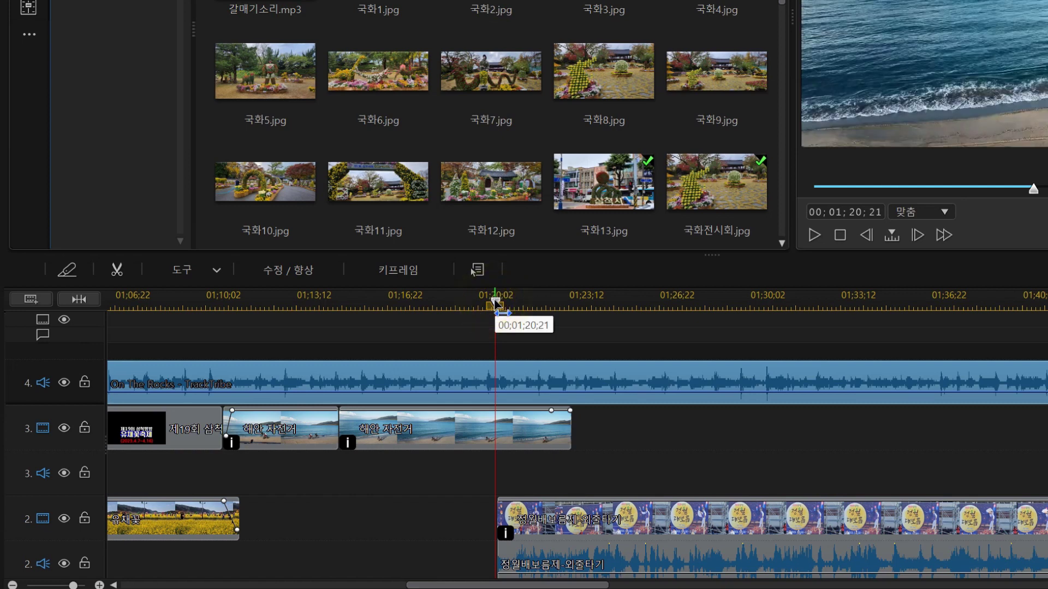
Step: Add three volume keyframes to the music around the start of the 정월대보름제-외줄타기 clip and lower the middle one to minimum
ctrl+click(500, 393)
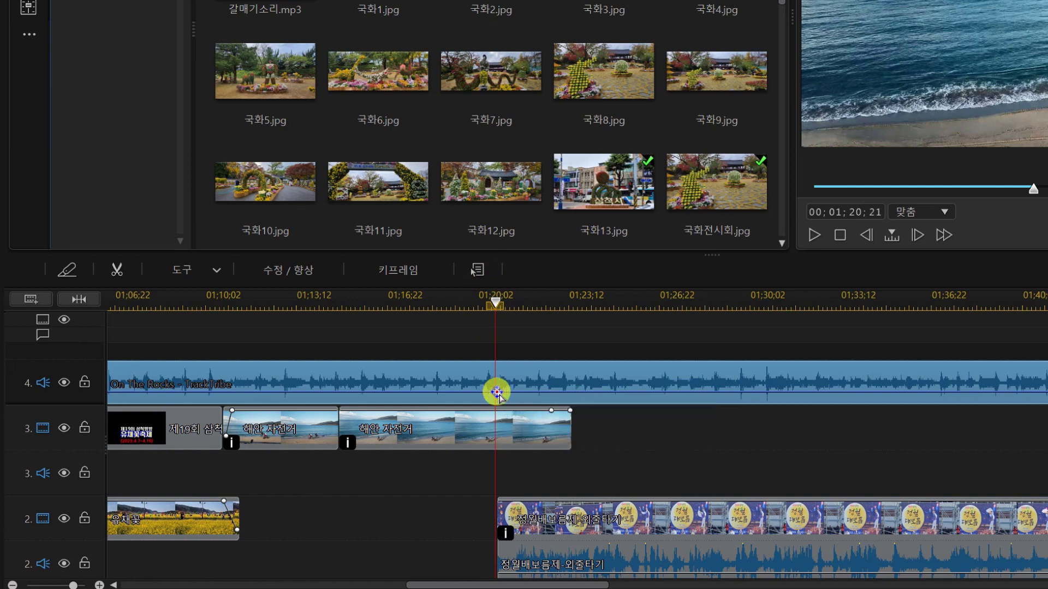
click(446, 391)
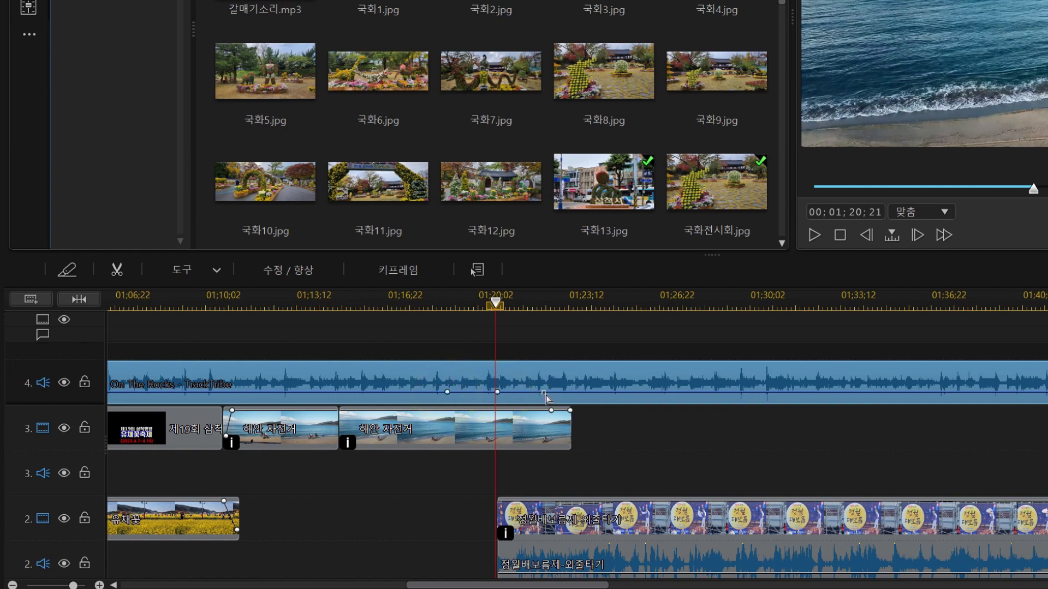
drag(497, 395, 498, 408)
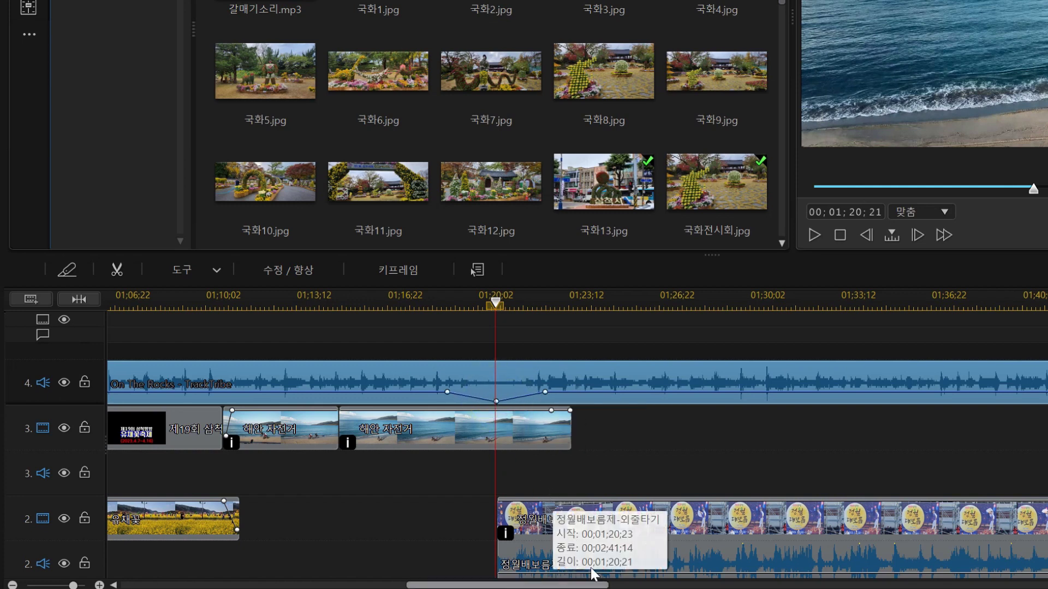
Step: Add three volume keyframes to the music around the end of the 정월대보름제-외줄타기 clip, near 00;02;41;08, and lower the middle one to minimum
drag(562, 582, 856, 585)
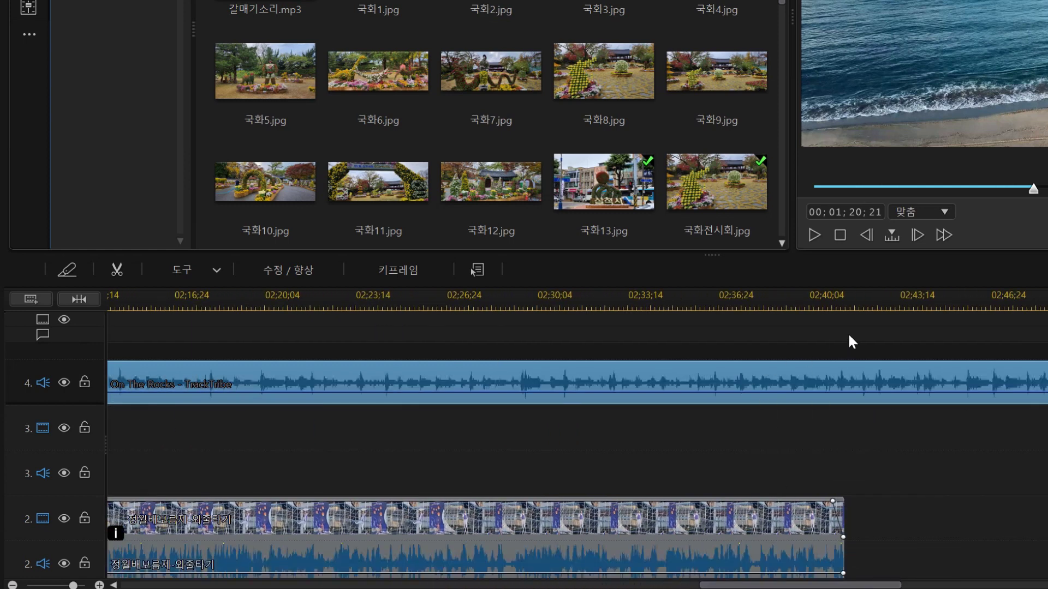
click(840, 306)
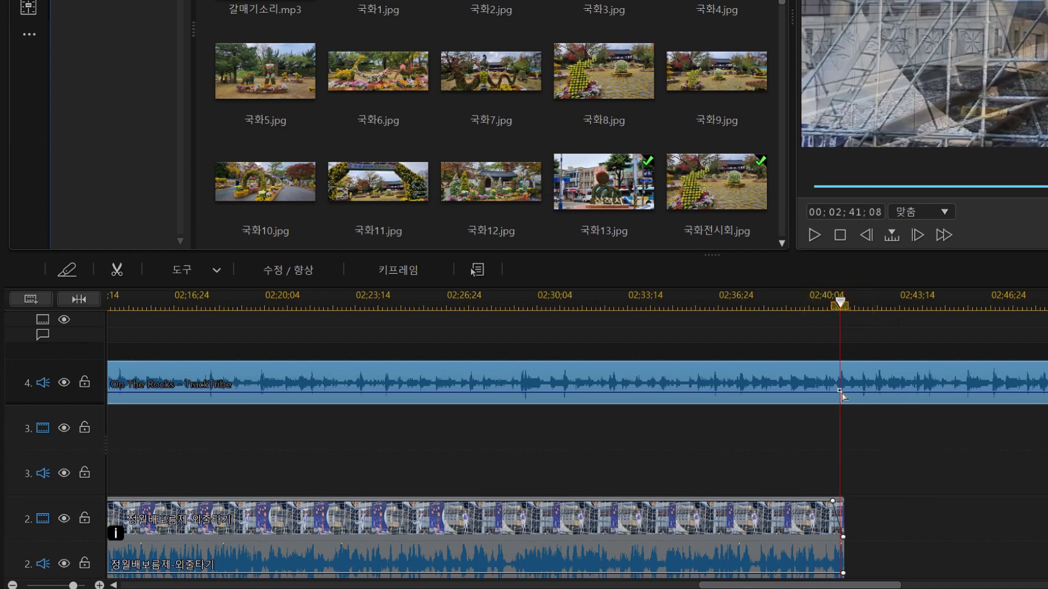
click(843, 391)
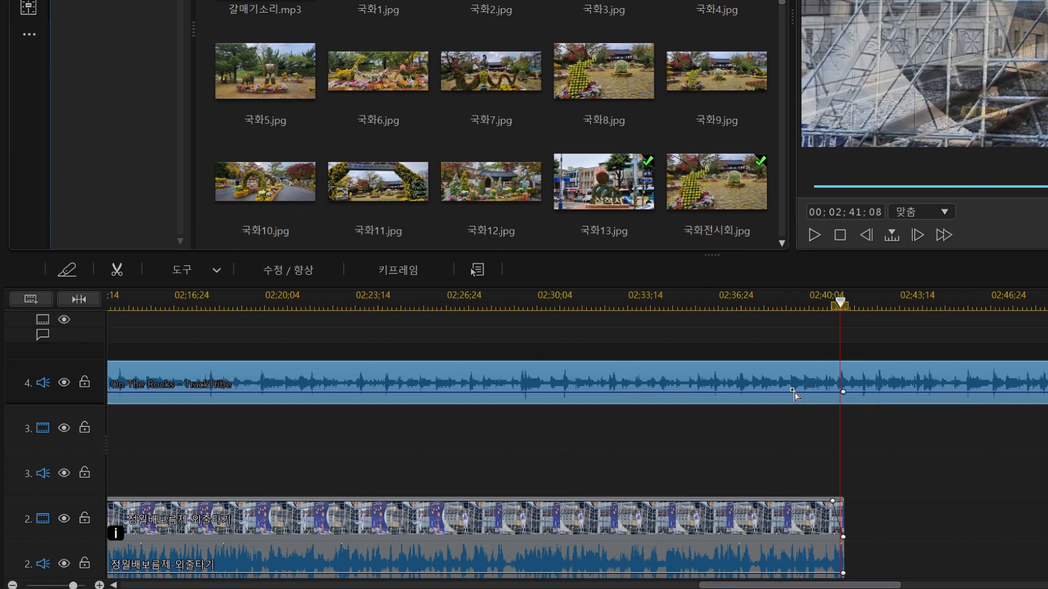
click(797, 392)
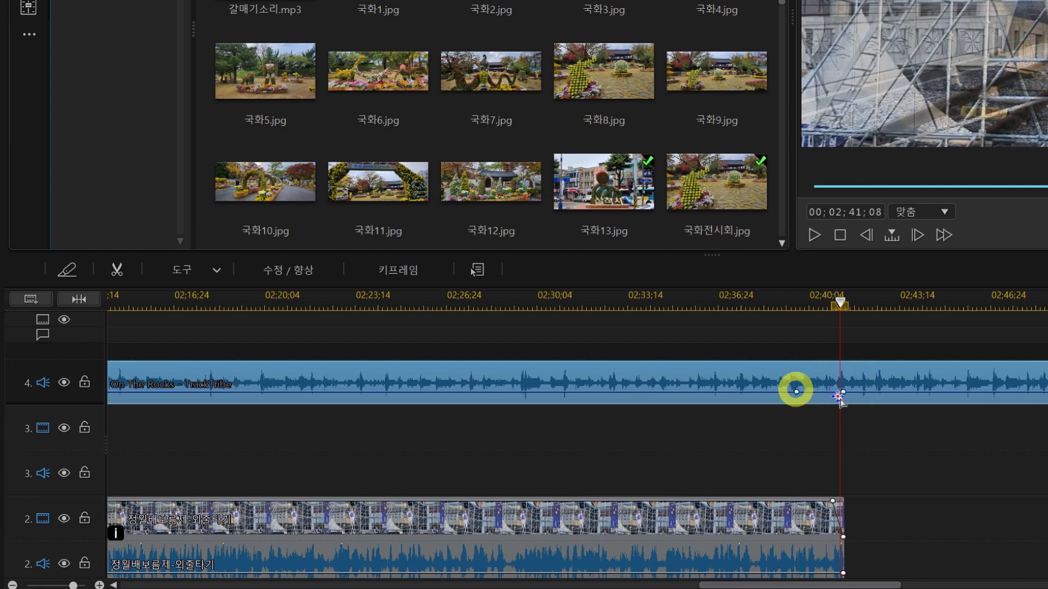
click(894, 393)
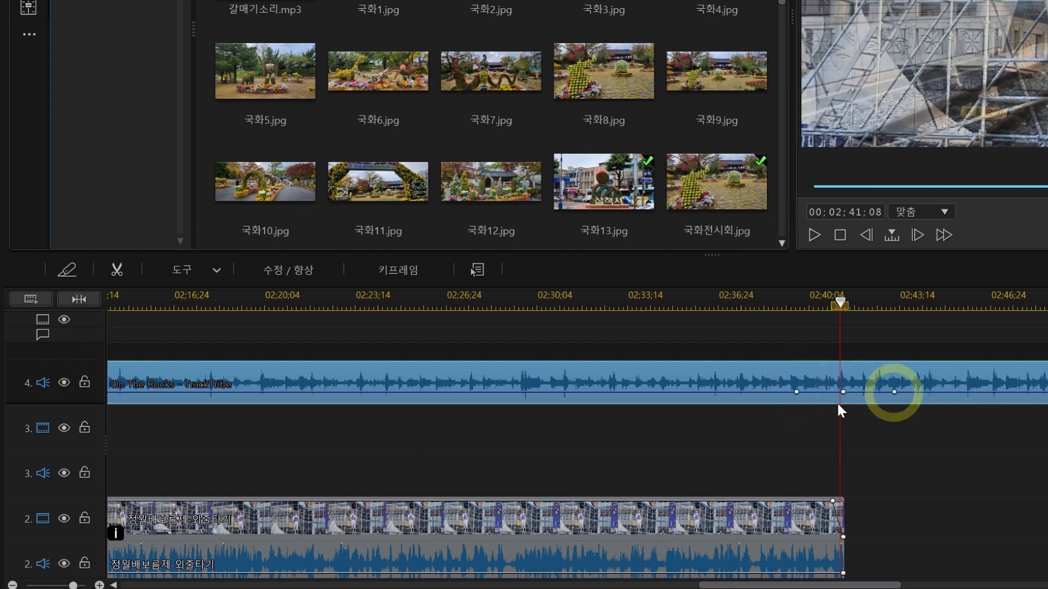
drag(844, 393, 844, 407)
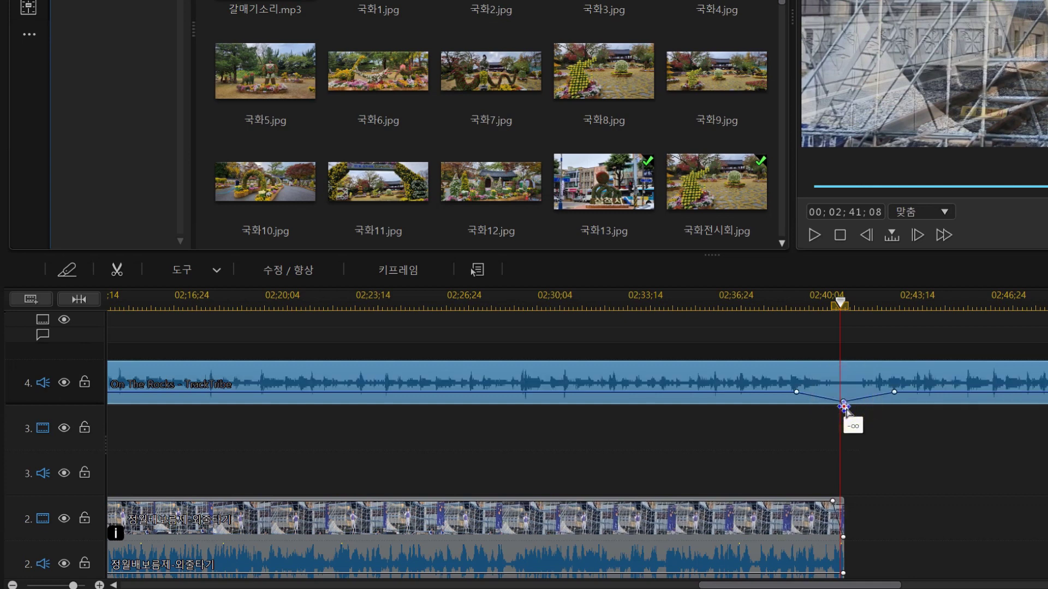
Step: Lower the two inner volume keyframes to minimum so the music is muted throughout the 정월대보름제-외줄타기 clip
click(798, 394)
drag(798, 394, 798, 411)
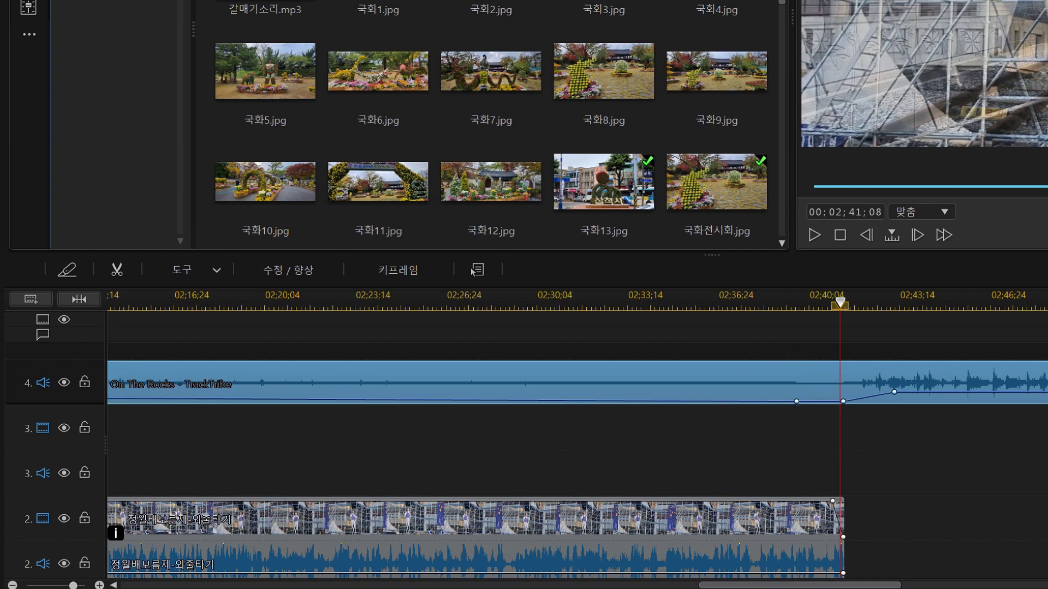
drag(830, 585, 597, 585)
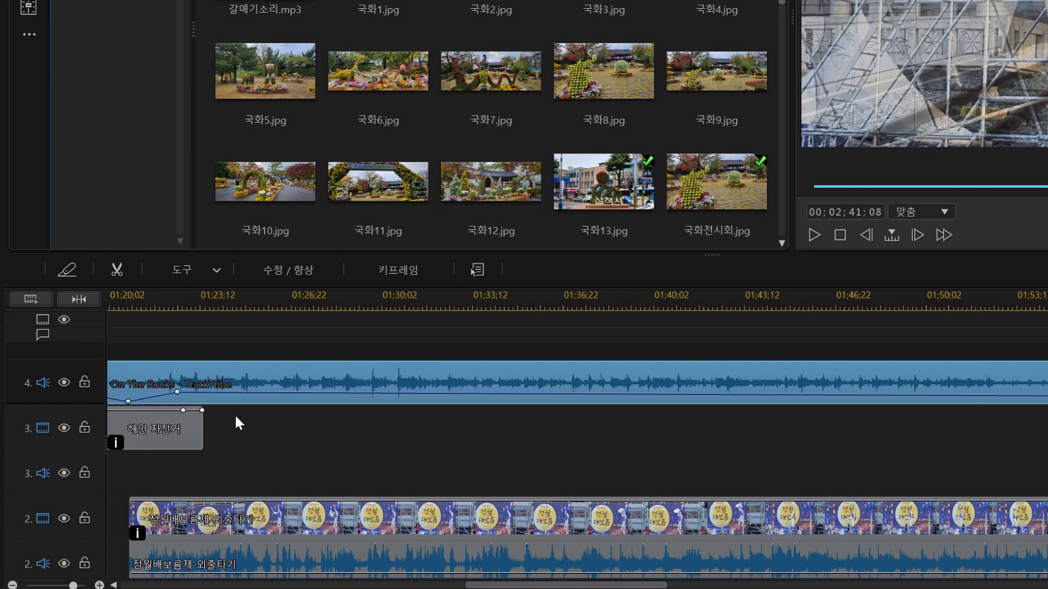
click(178, 392)
drag(179, 397, 182, 413)
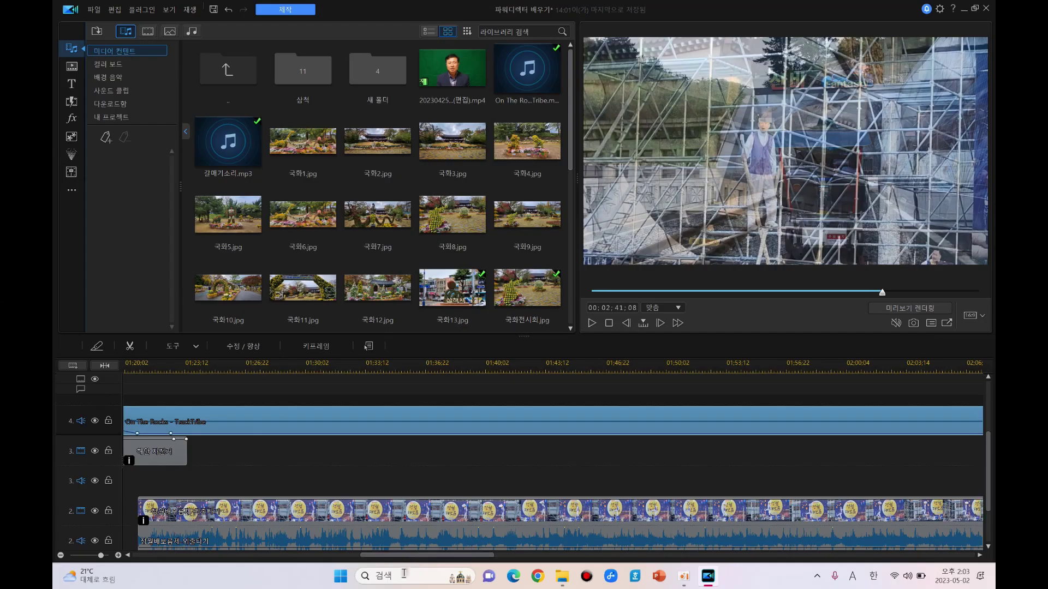
Step: Position the playhead at the start of the 크로마키 활용 편집 clip on track 2, at 00;02;49;15
mouse_move(566, 584)
mouse_down()
mouse_move(751, 584)
mouse_move(589, 571)
mouse_up()
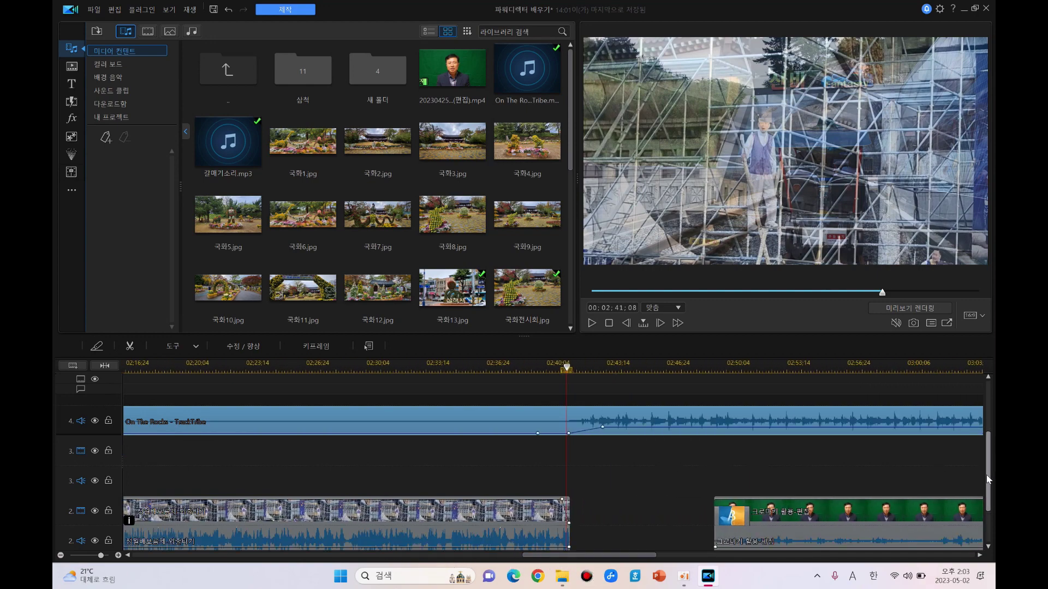
drag(988, 482, 994, 533)
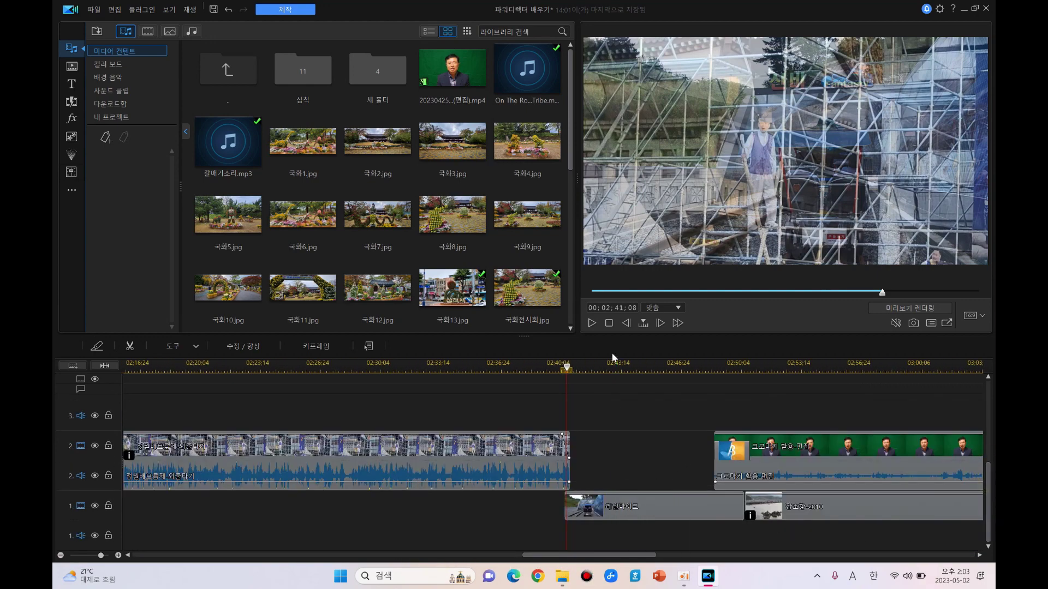
click(715, 369)
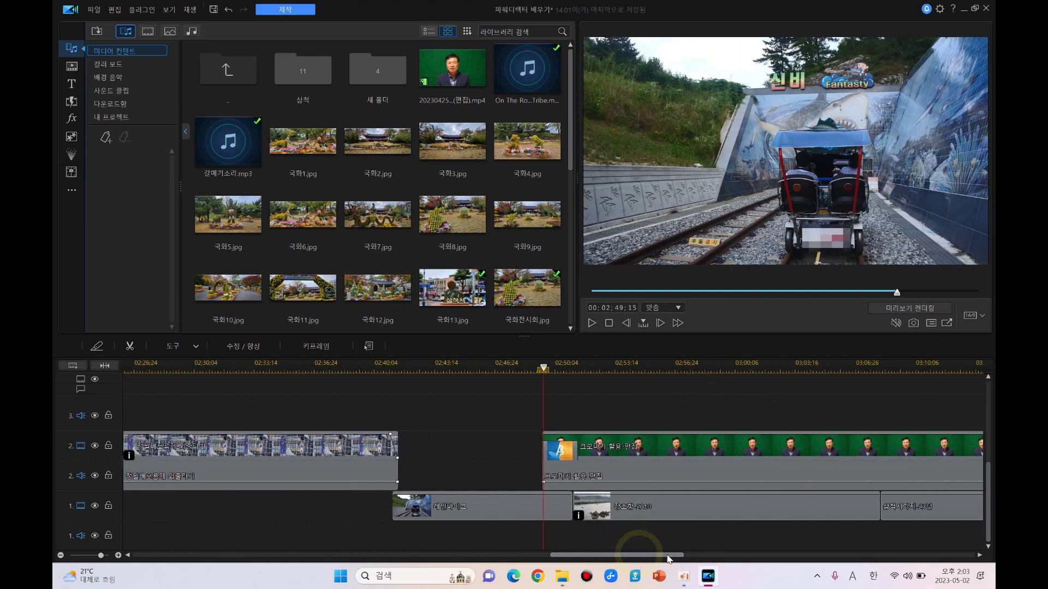
drag(604, 555, 631, 555)
drag(991, 519, 988, 481)
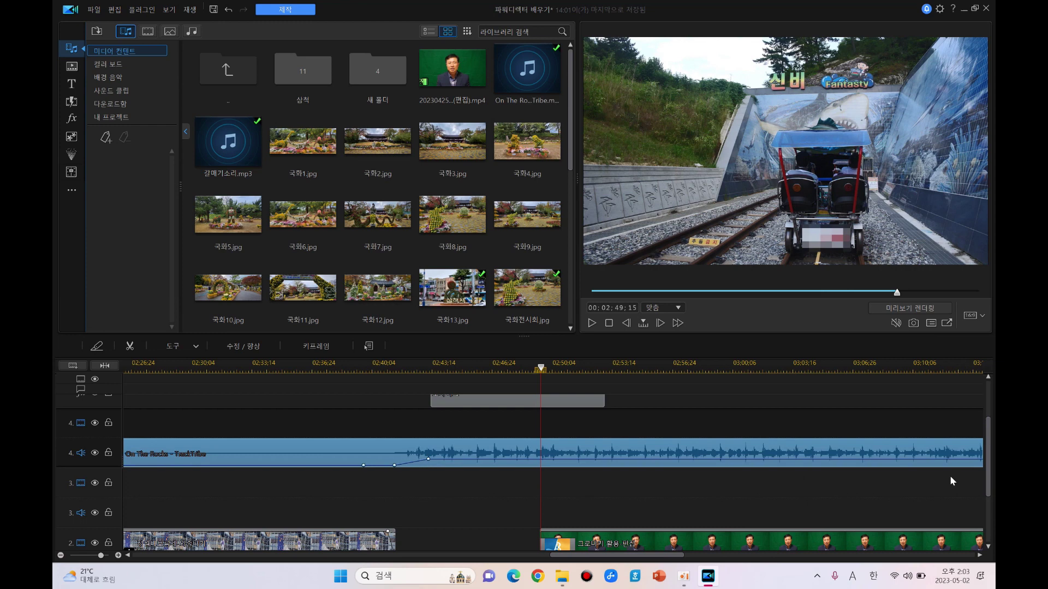
Step: Add three volume keyframes to the music around the start of the 크로마키 활용 편집 clip and lower the middle one to minimum
click(540, 460)
click(573, 460)
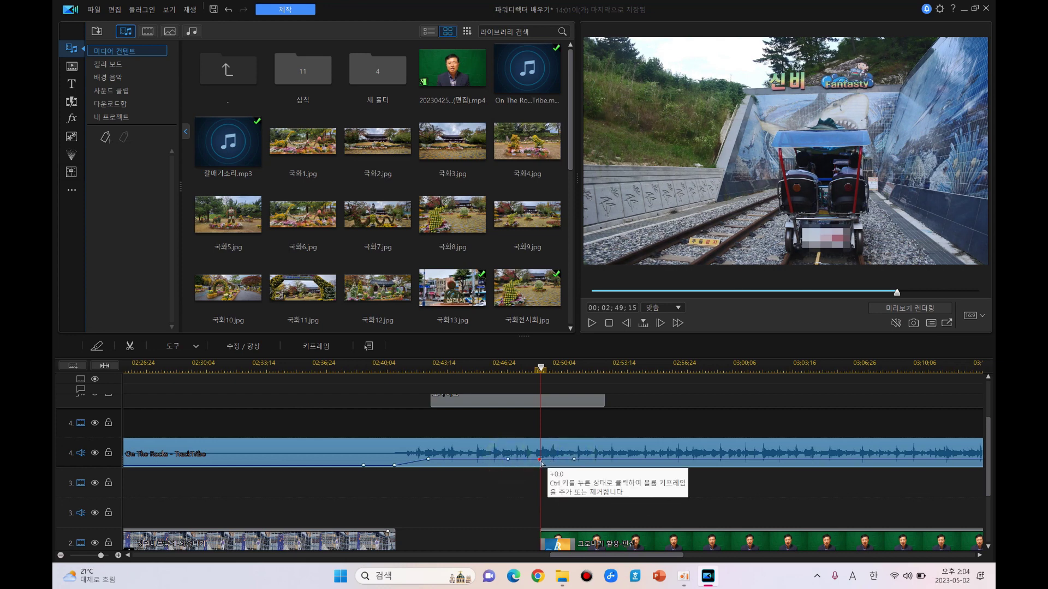
drag(540, 460, 540, 469)
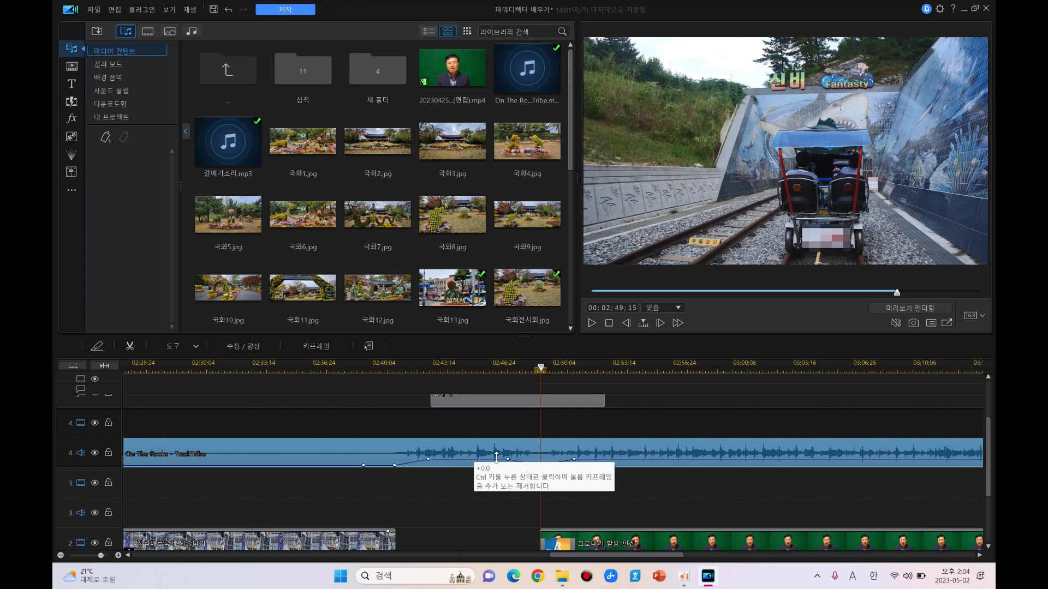
Step: Split the On The Rocks music at 00;03;25;18, where its sound fades out, and delete the remaining part
drag(582, 556, 701, 562)
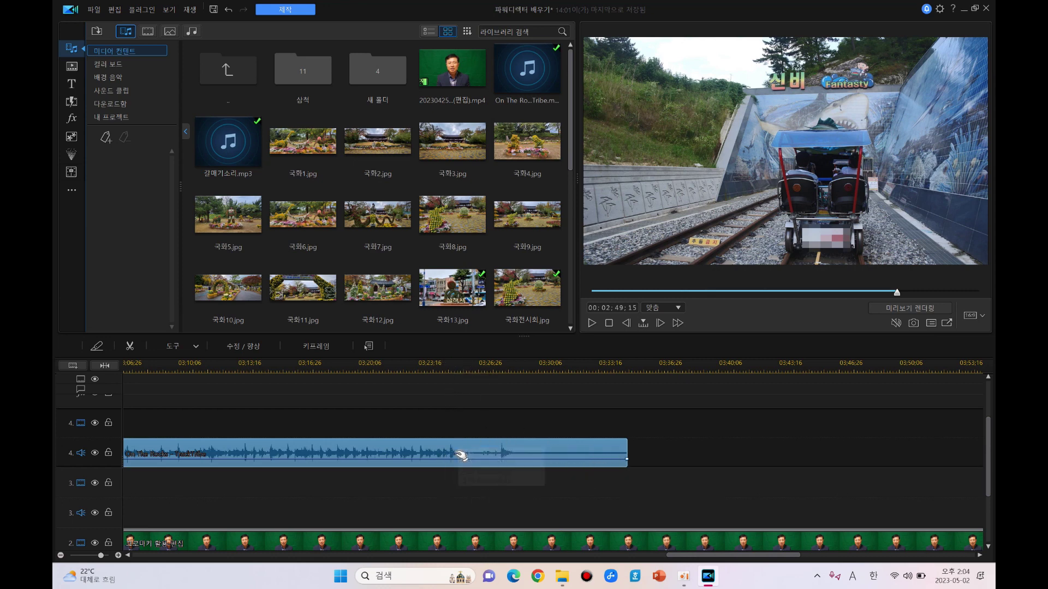
click(451, 362)
click(461, 366)
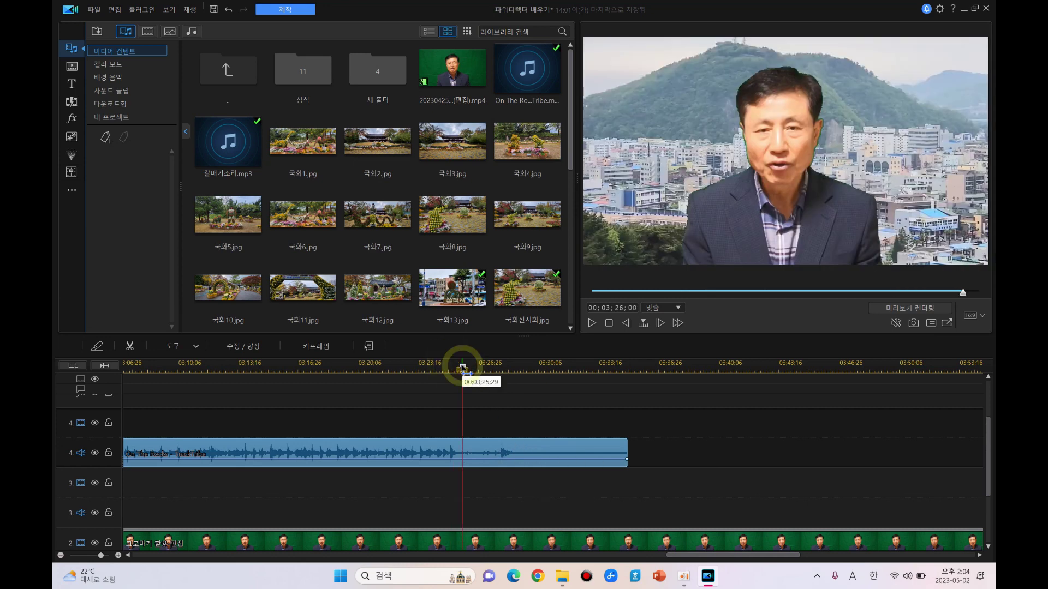
click(455, 365)
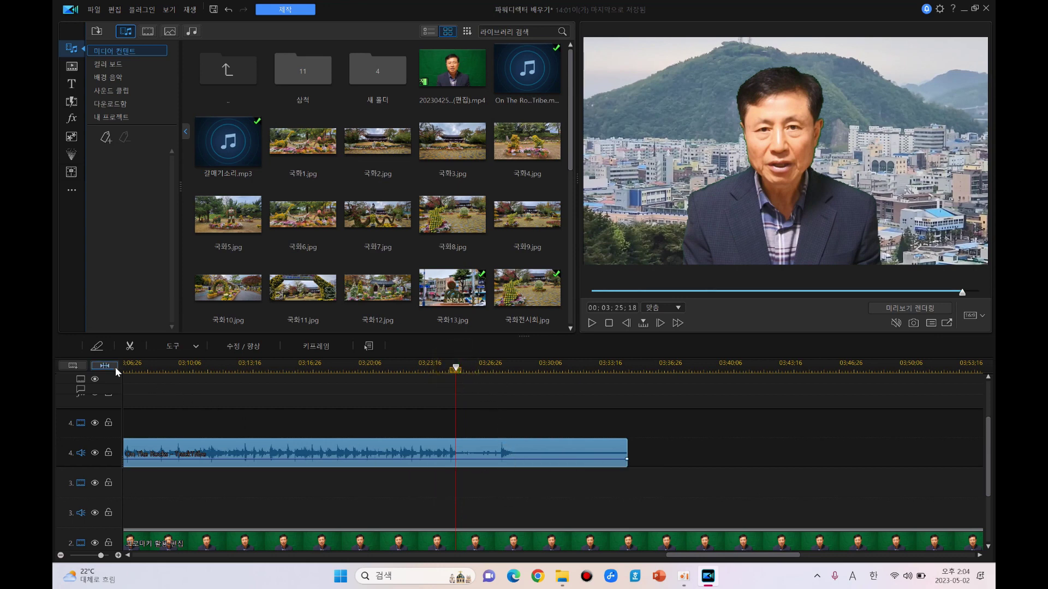
click(102, 347)
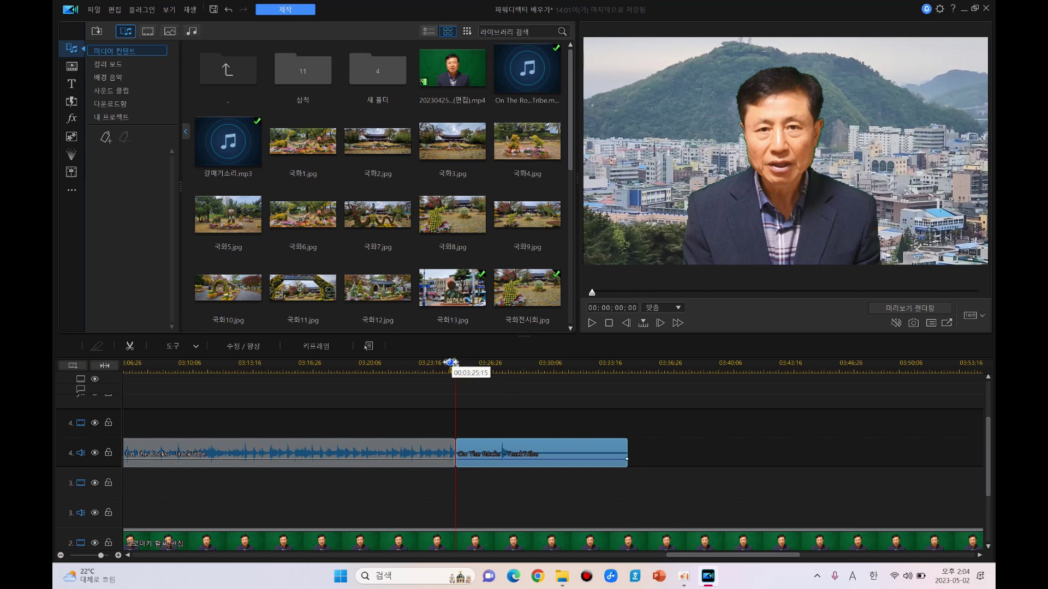
click(541, 456)
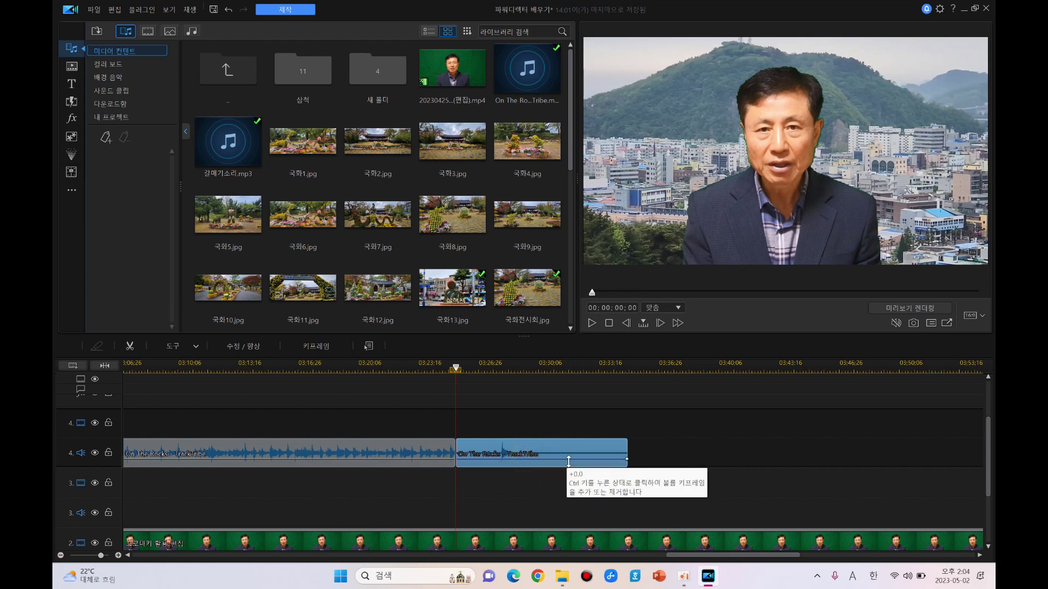
key(Delete)
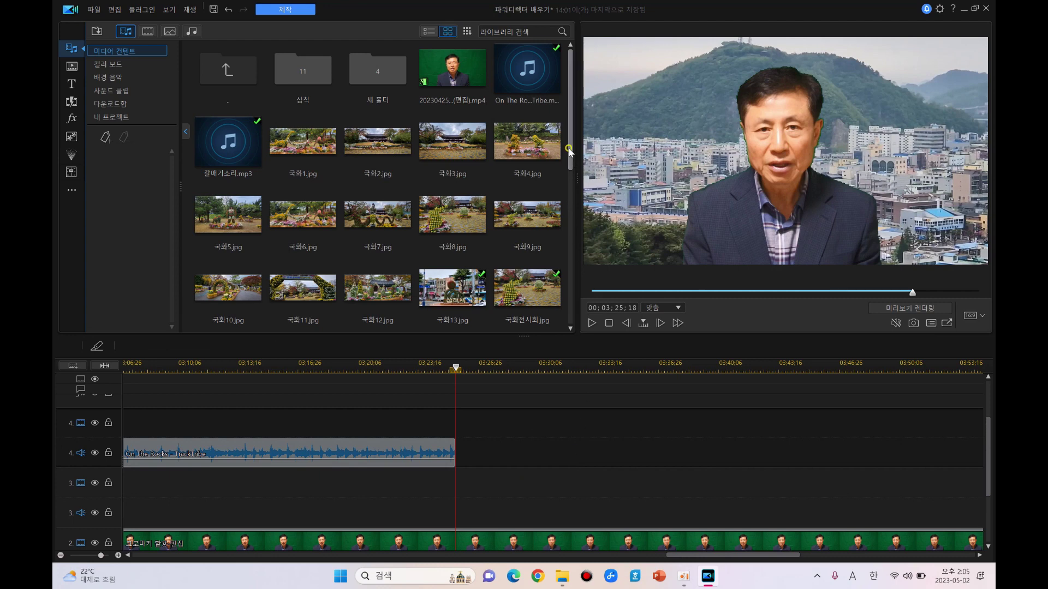
Step: Add 배경음악 (1).mp3 to audio track 4 directly after the trimmed On The Rocks music
drag(569, 146, 579, 242)
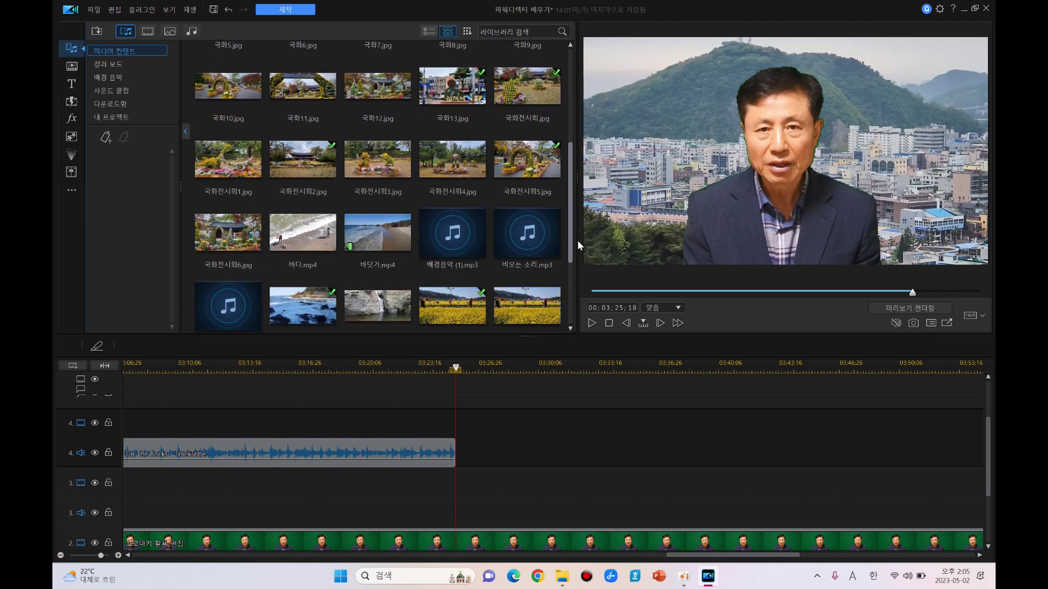
click(452, 226)
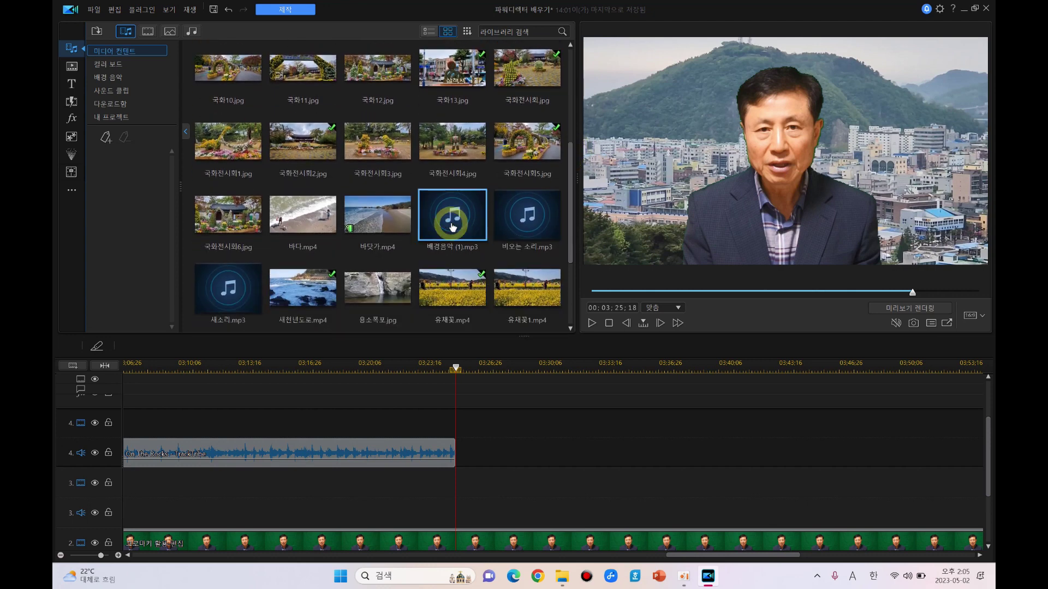
drag(452, 223, 455, 451)
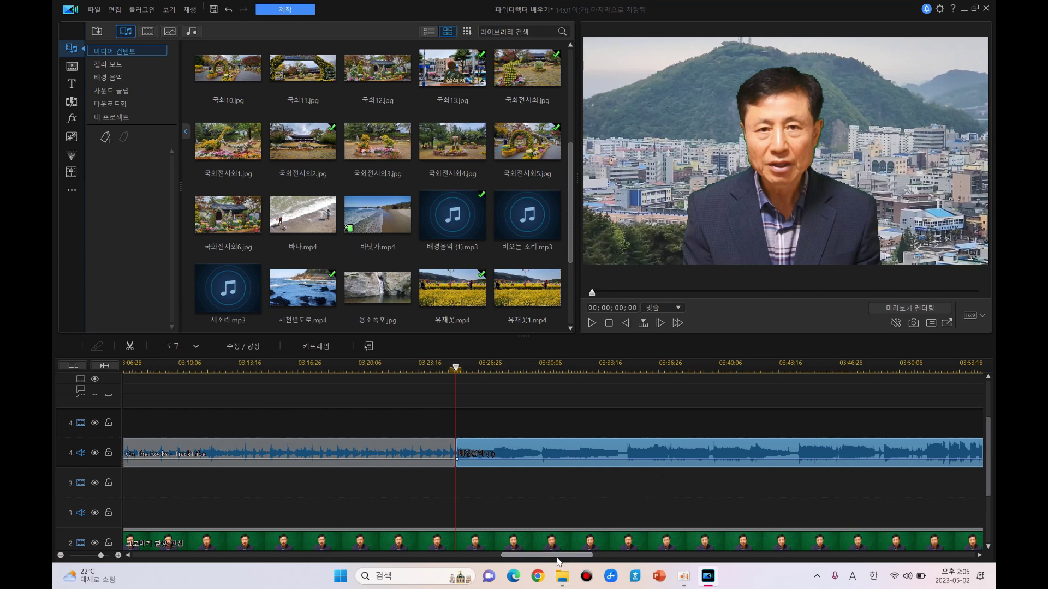
Step: Lower the music's volume keyframe just after the start of the 크로마키 활용 편집 clip, at 00;02;51;11, to minimum
drag(558, 560, 485, 566)
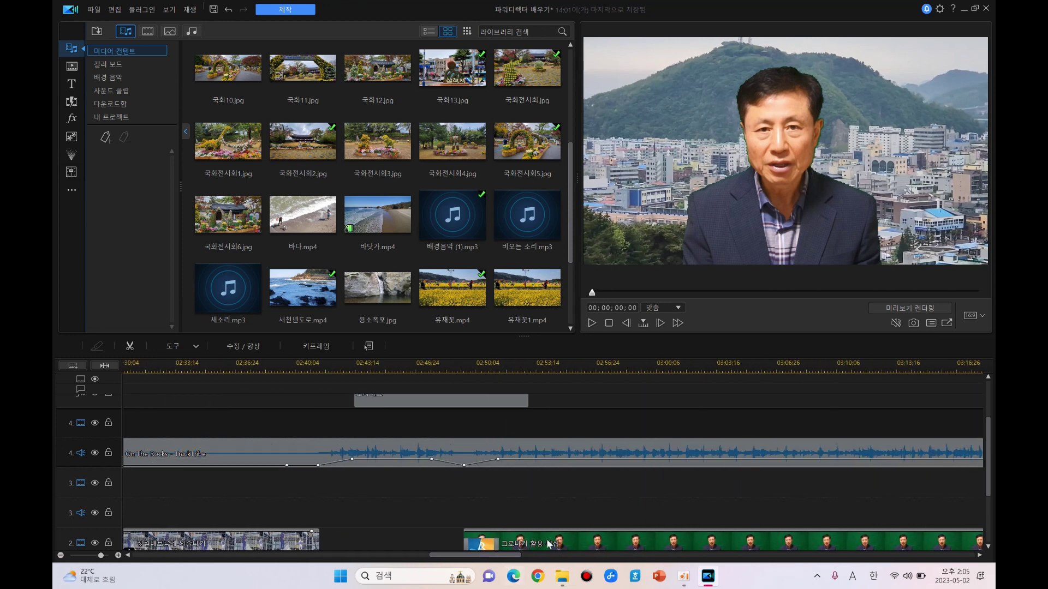
click(498, 459)
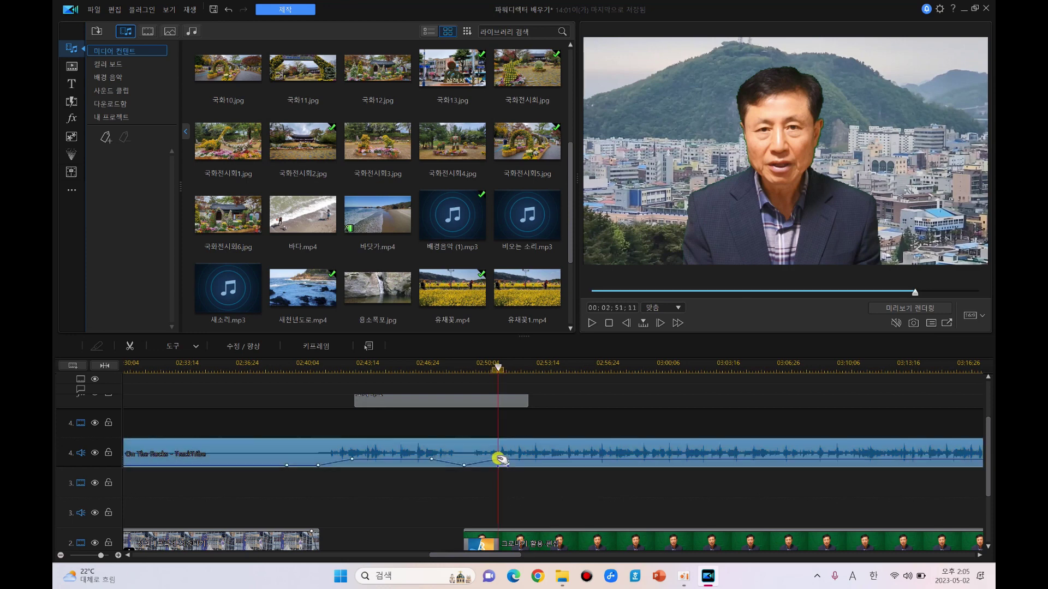
mouse_move(500, 462)
mouse_down()
mouse_move(508, 487)
mouse_move(503, 473)
mouse_up()
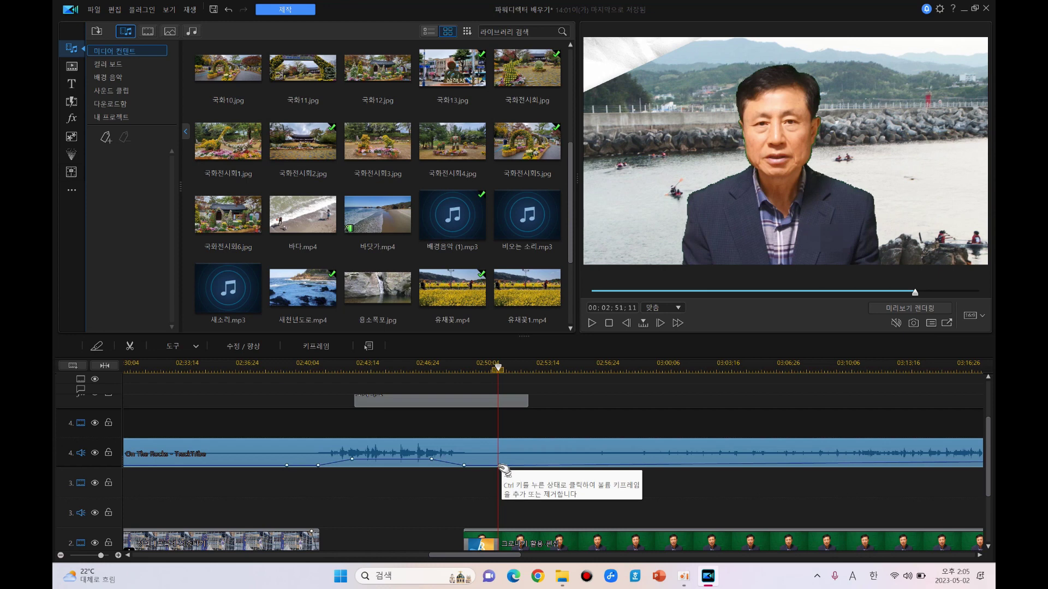
Step: Lower the volume keyframe at the end of the trimmed On The Rocks music, around 00;03;25;15, to minimum
drag(499, 554, 560, 557)
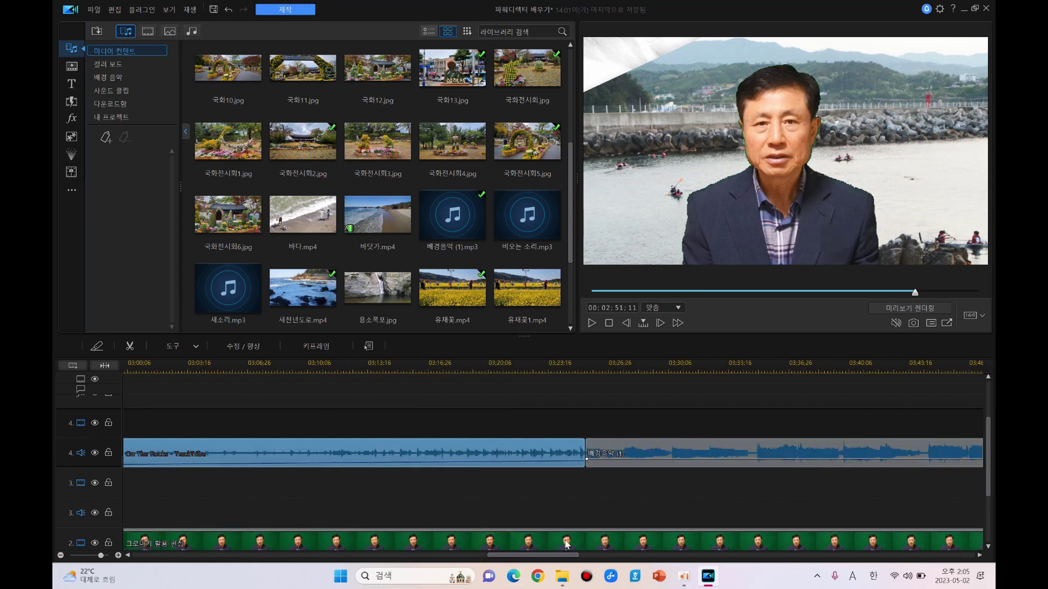
click(585, 460)
drag(585, 460, 585, 469)
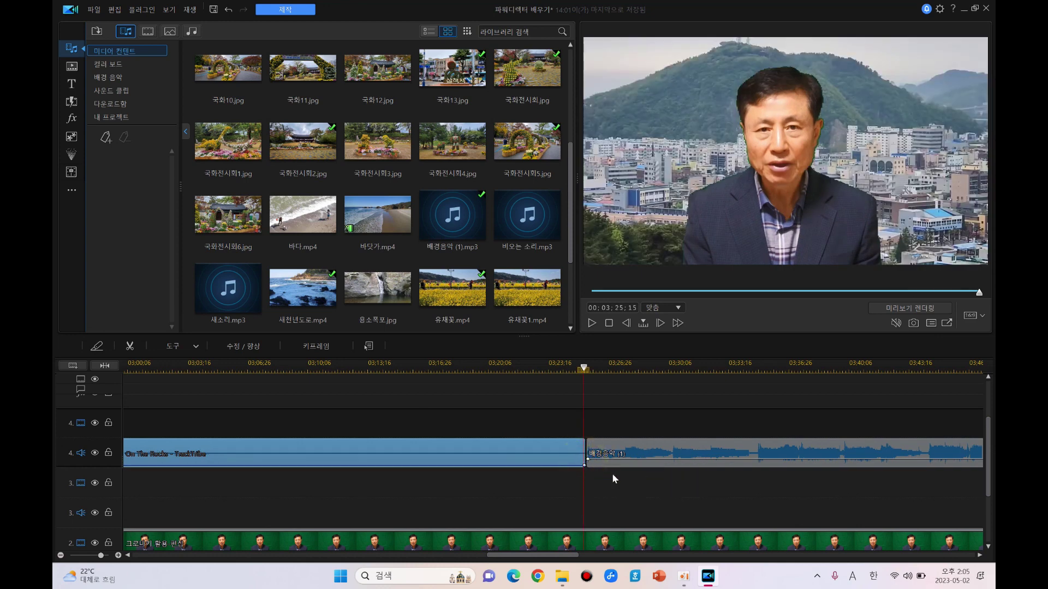
Step: Mute 배경음악 (1) from its start to the end of the 크로마키 활용 편집 clip, adding three volume keyframes around 00;03;58;08
drag(562, 556, 611, 559)
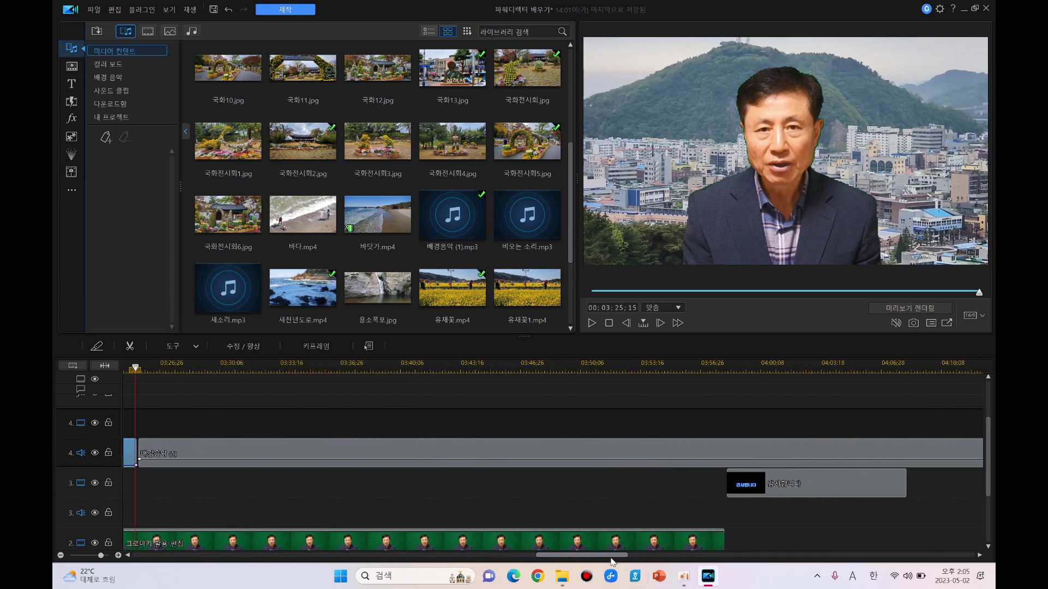
click(725, 363)
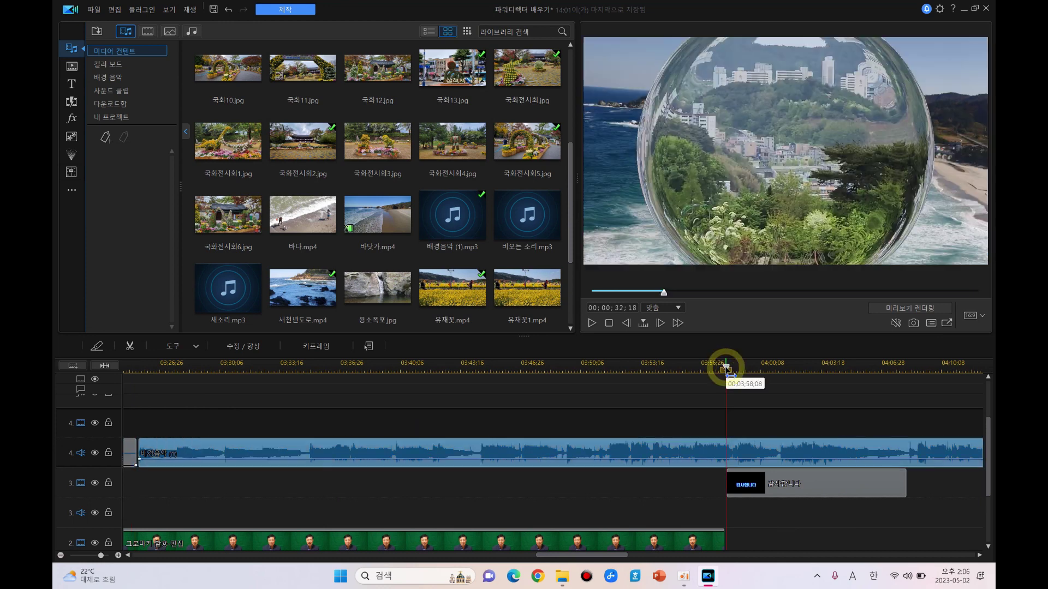
click(726, 460)
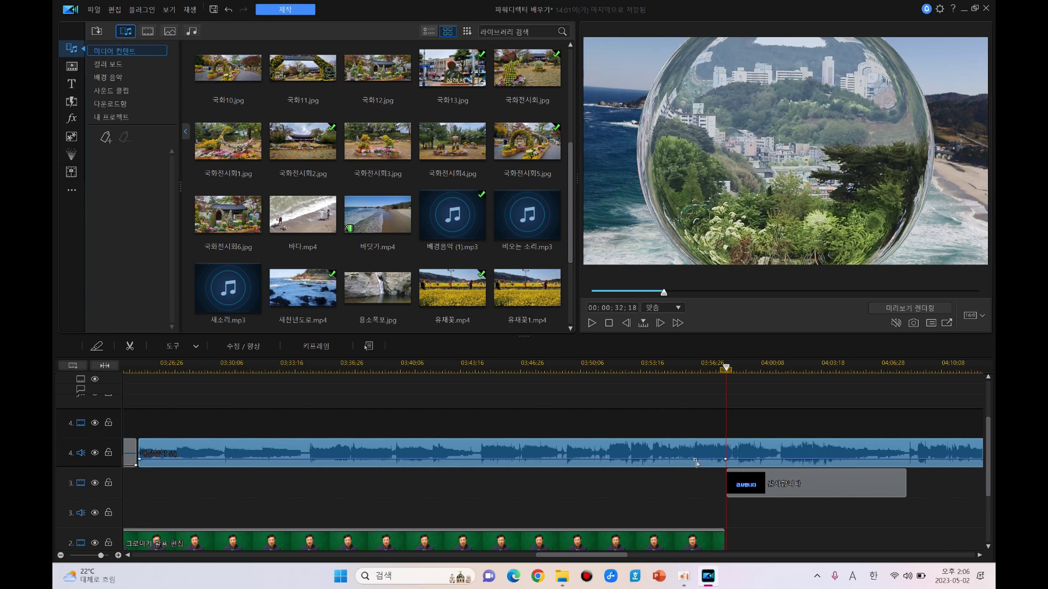
click(694, 460)
click(755, 460)
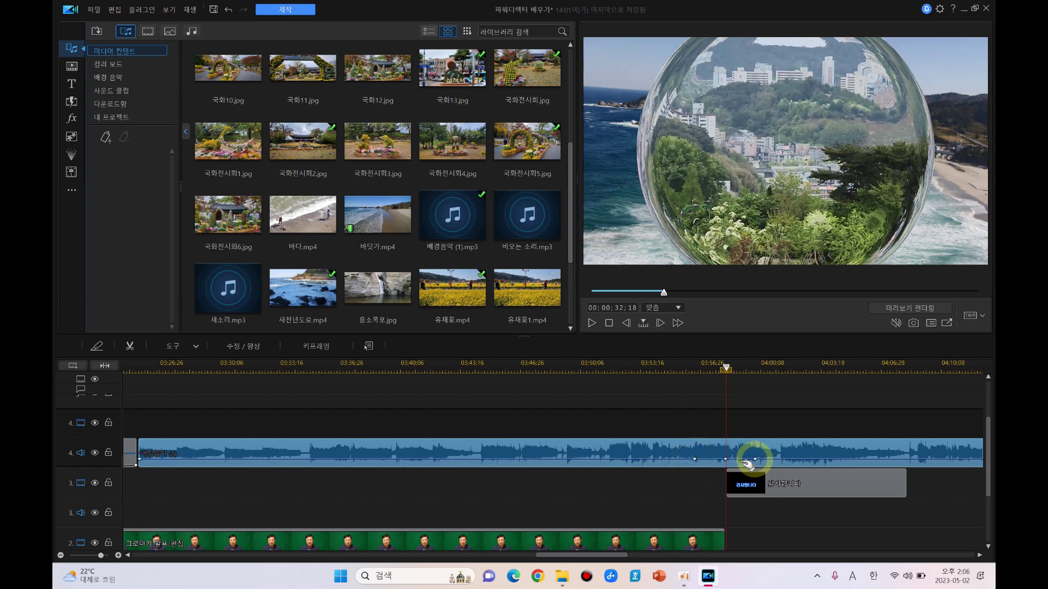
drag(726, 462, 726, 469)
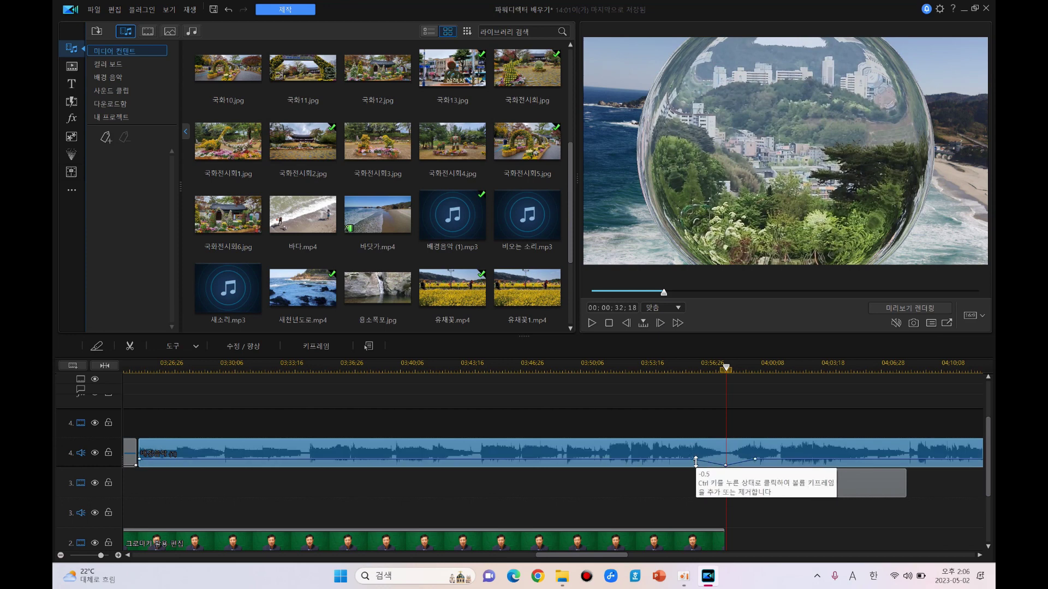
drag(694, 460, 694, 465)
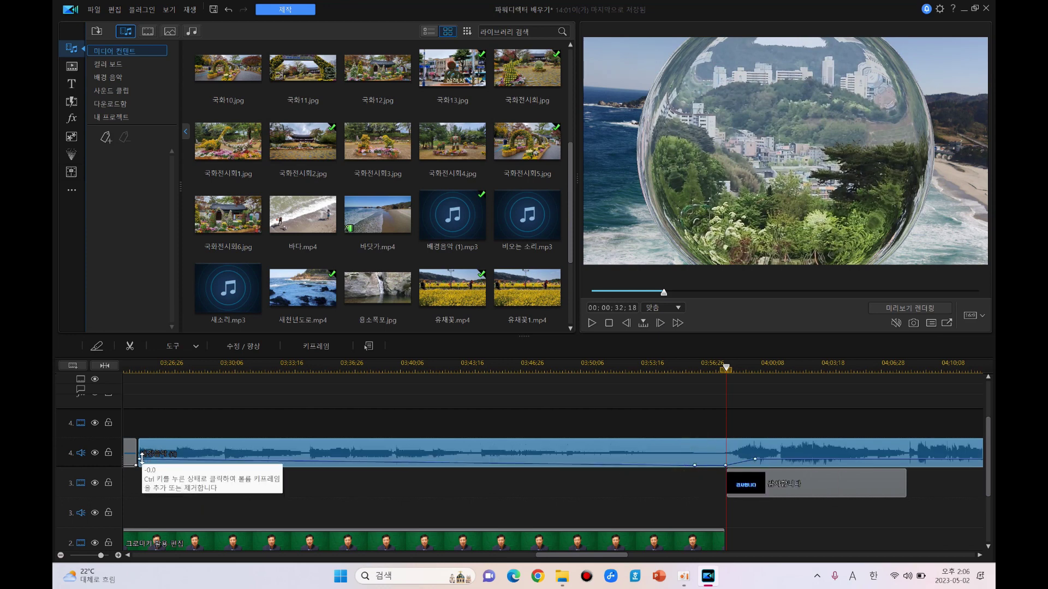
drag(139, 459, 139, 466)
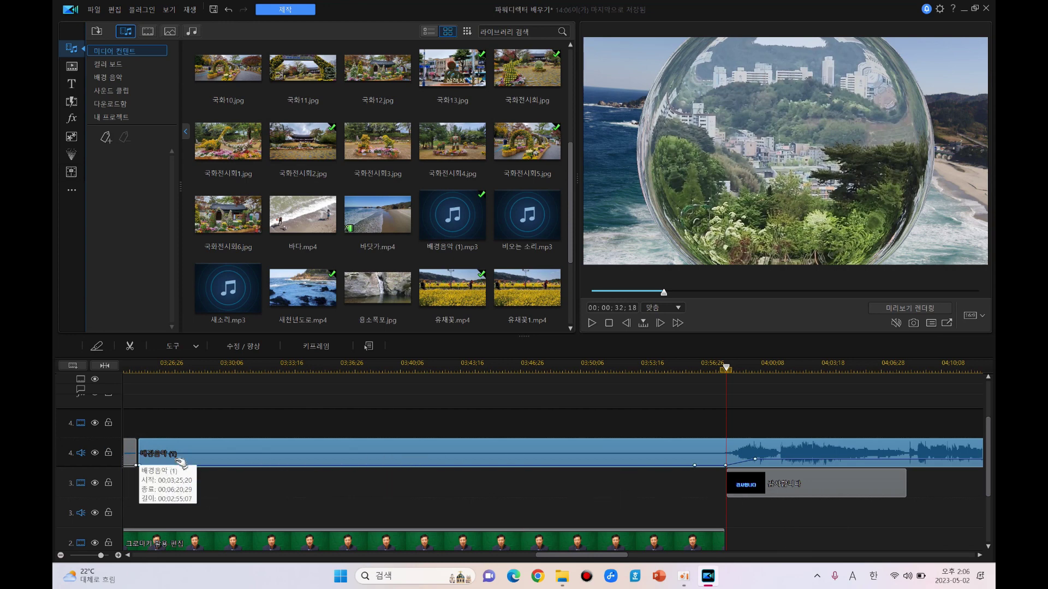
Step: Split 배경음악 (1) at 00;04;08;08, where the 감사합니다 title ends, and delete the remaining part
drag(599, 557, 634, 559)
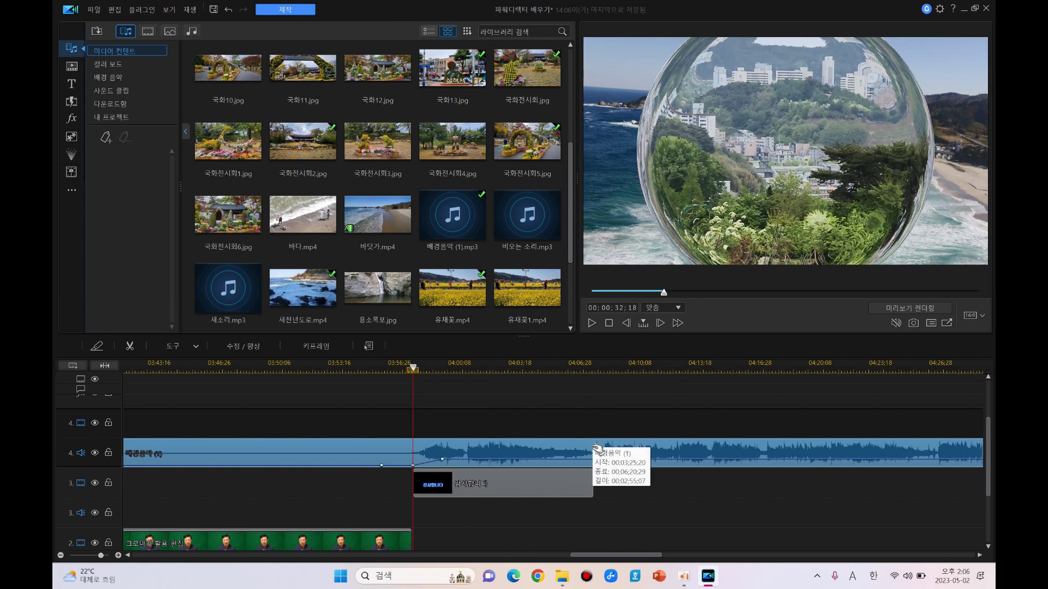
click(592, 363)
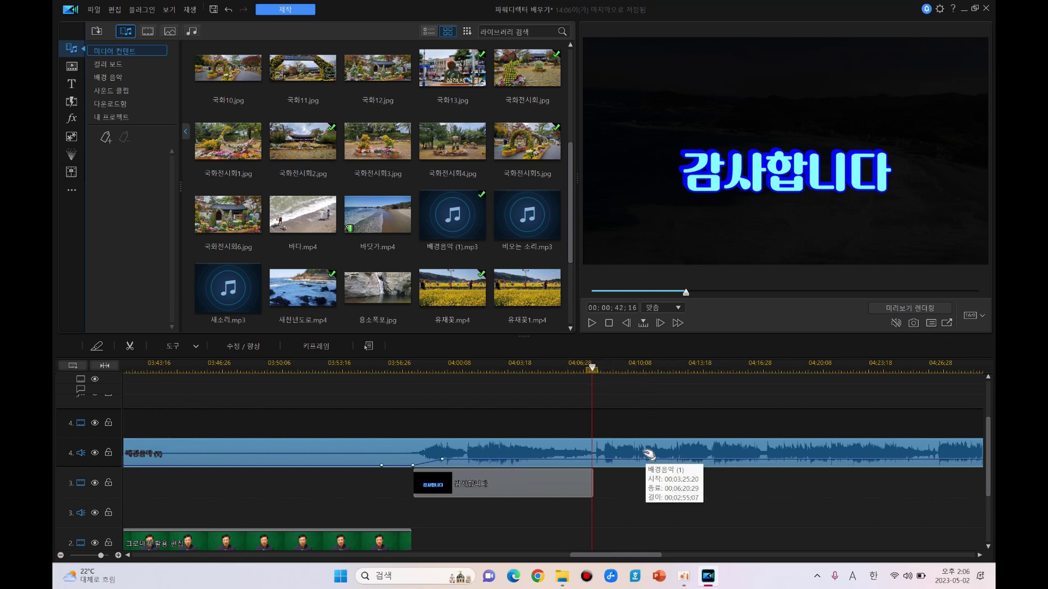
key(ctrl+t)
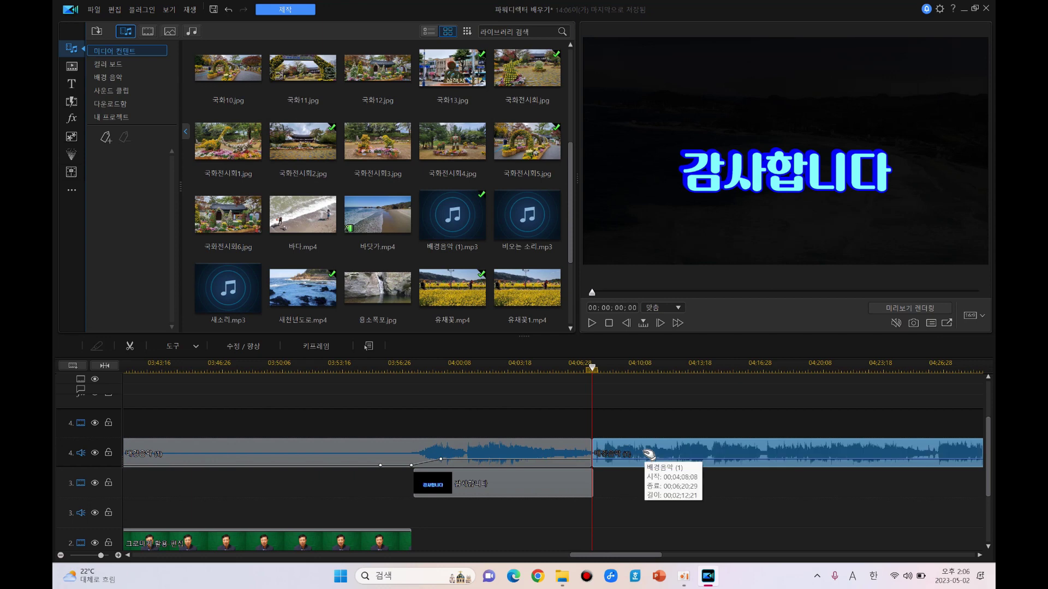
click(648, 453)
key(Delete)
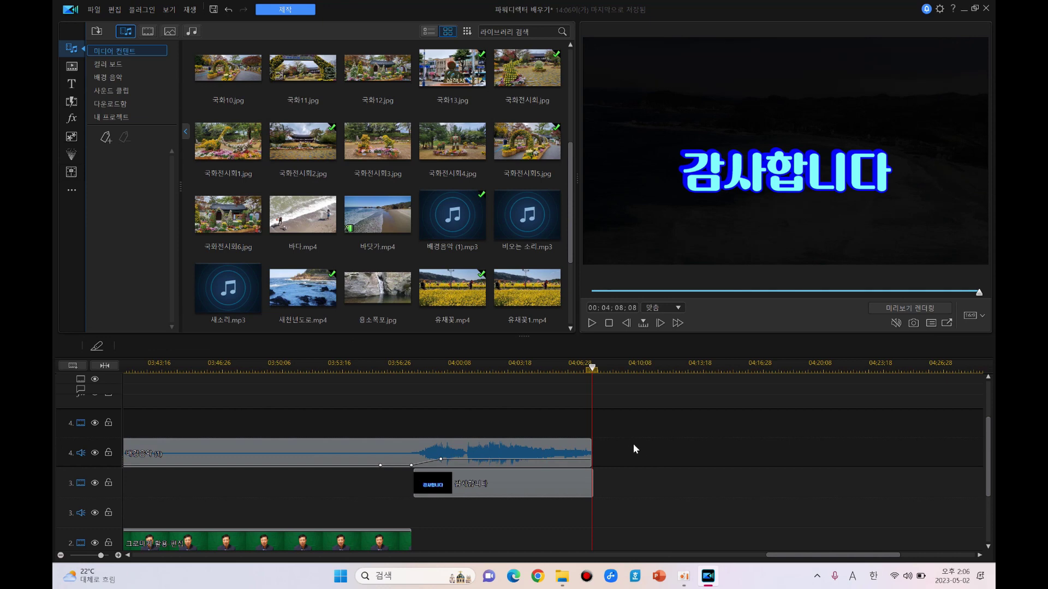
Step: Fade out 배경음악 (1) with a volume keyframe shortly before its end and one at the end lowered to minimum
click(567, 463)
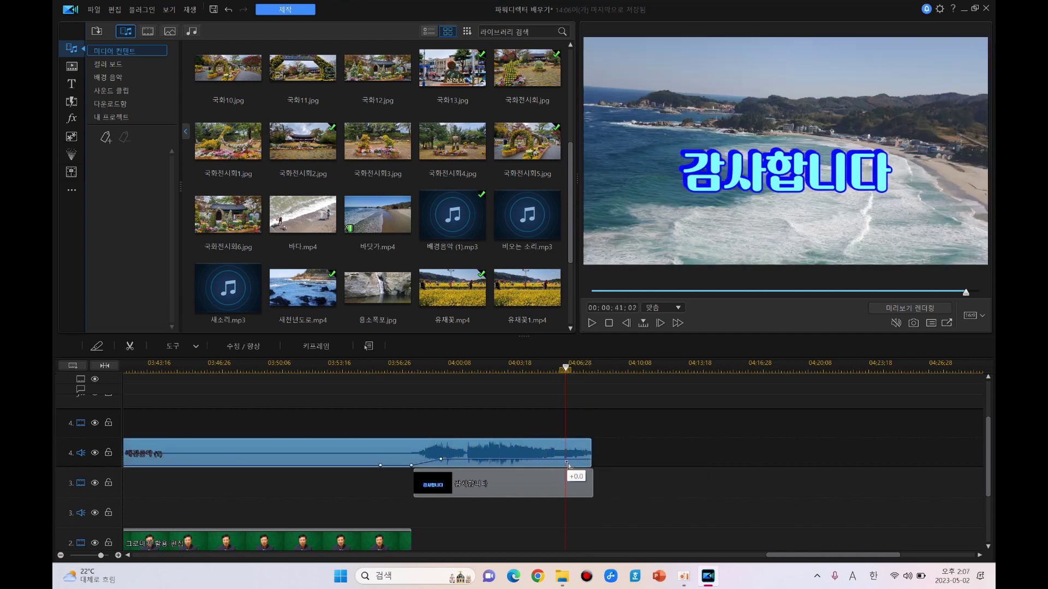
click(564, 459)
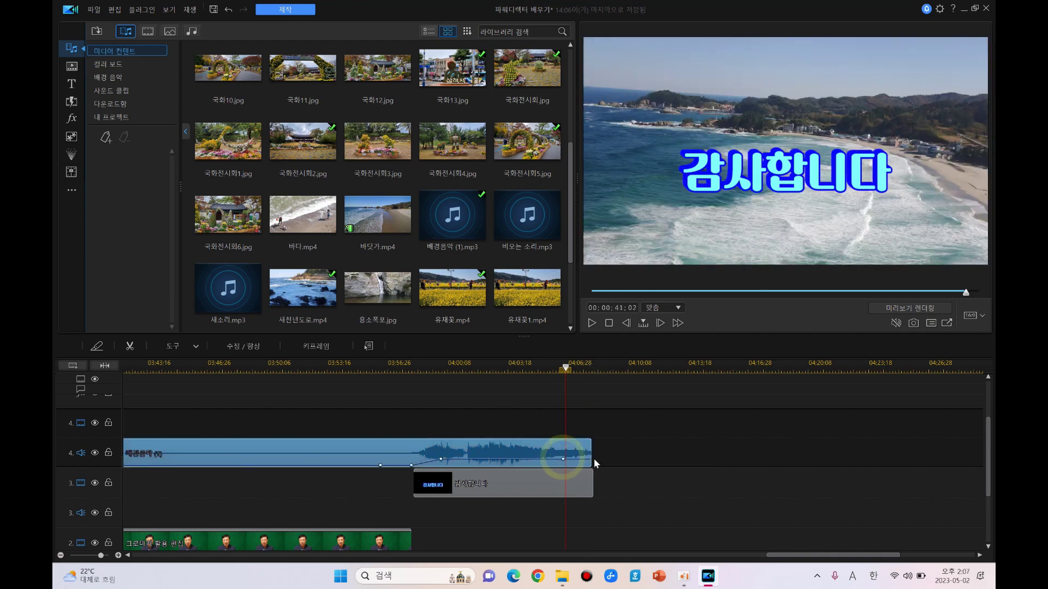
click(591, 460)
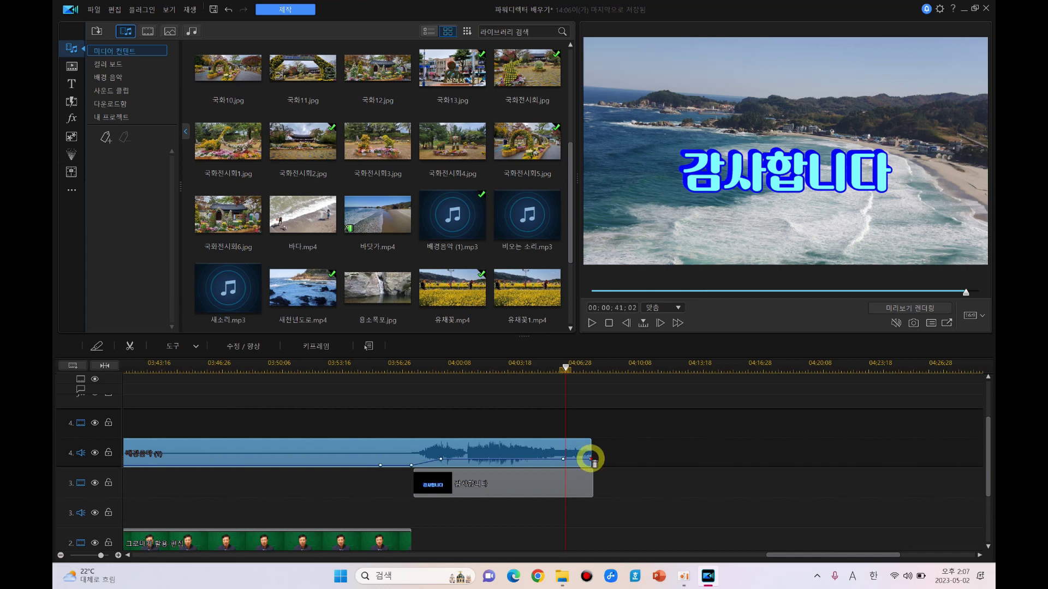
drag(591, 460, 592, 469)
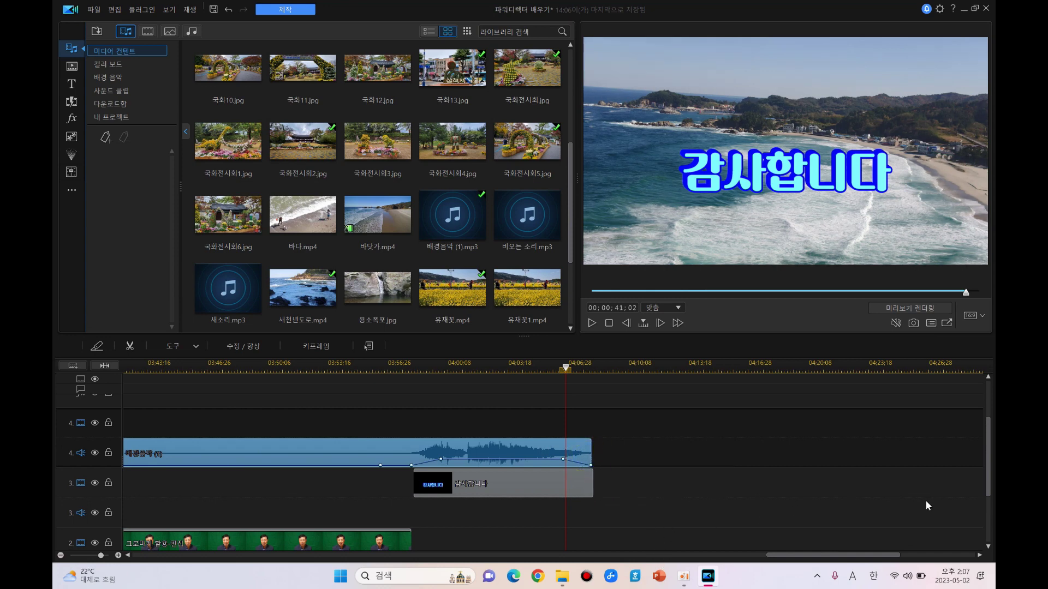
Step: Play the edited video from the beginning of the timeline and save the project
drag(989, 463, 987, 515)
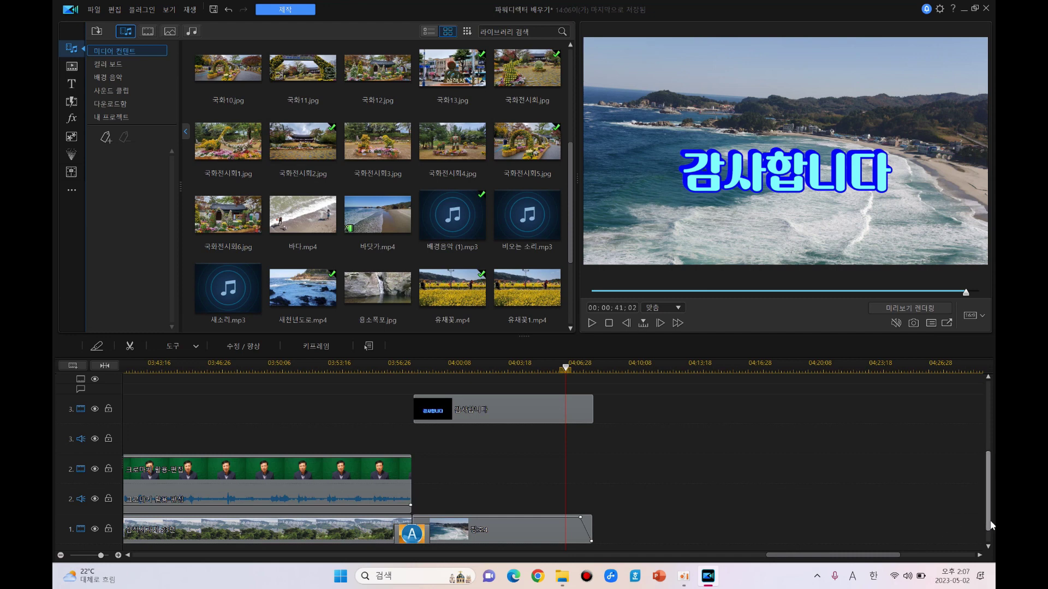
drag(986, 526, 984, 431)
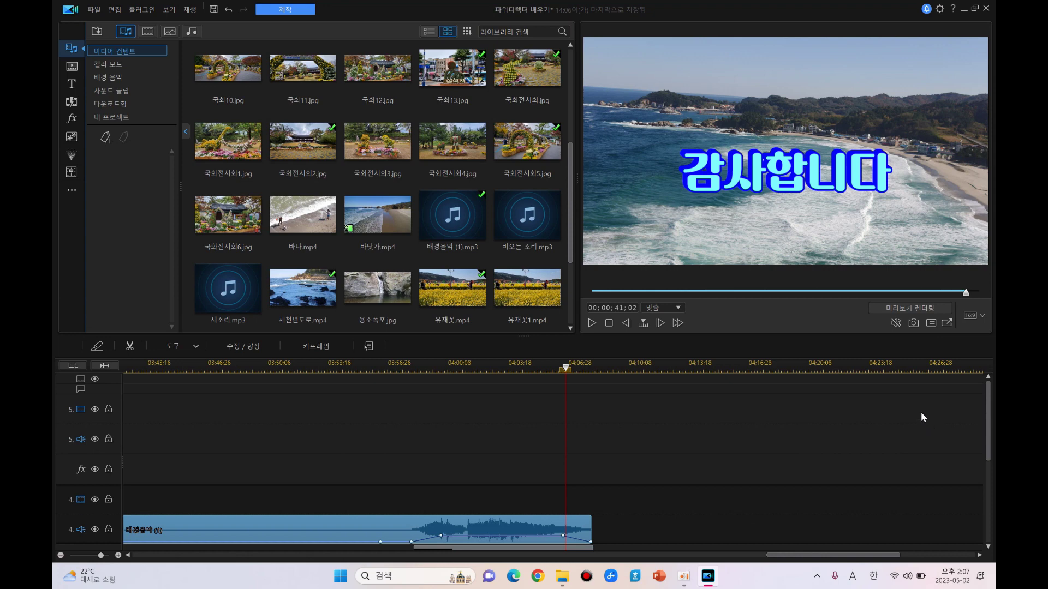
drag(868, 556, 232, 556)
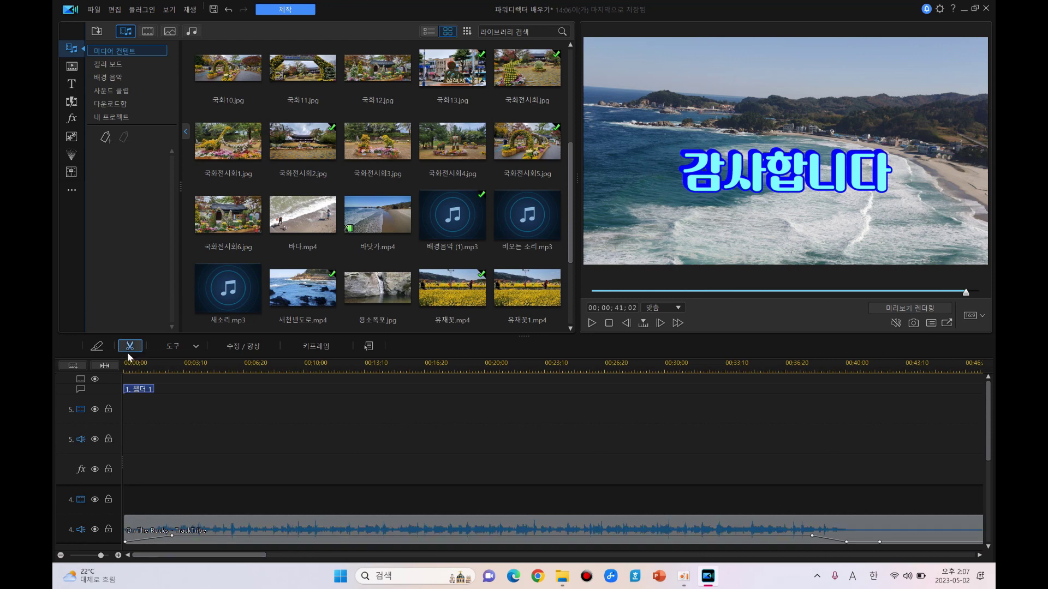
click(126, 369)
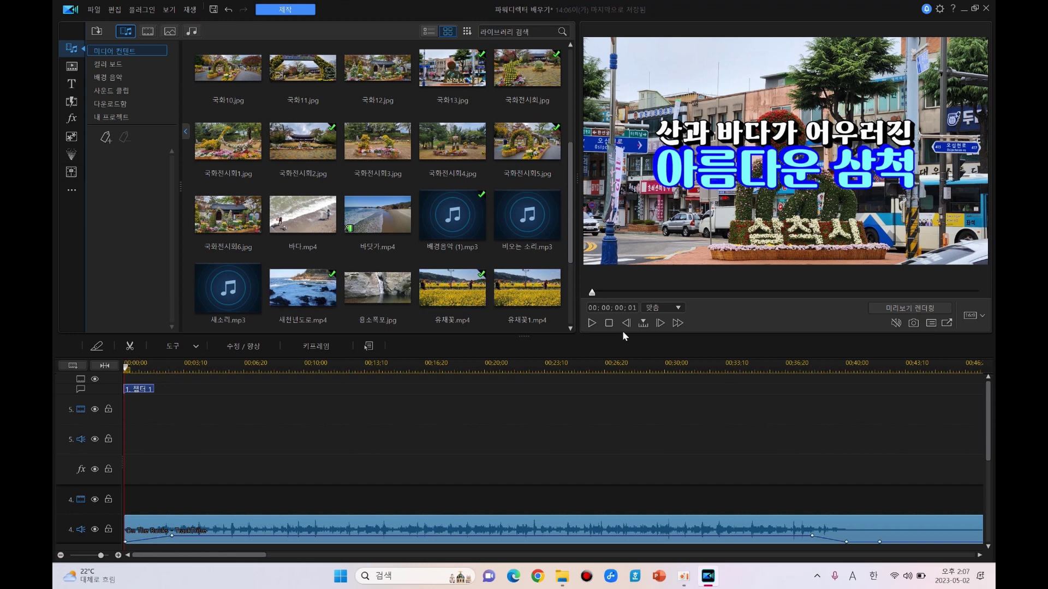
click(591, 324)
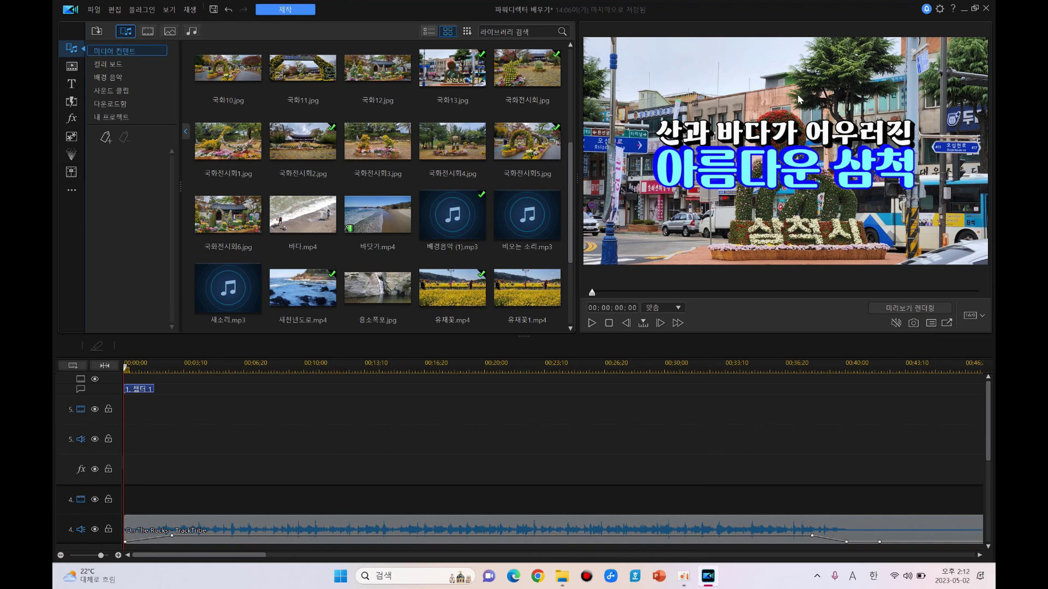
key(ctrl+s)
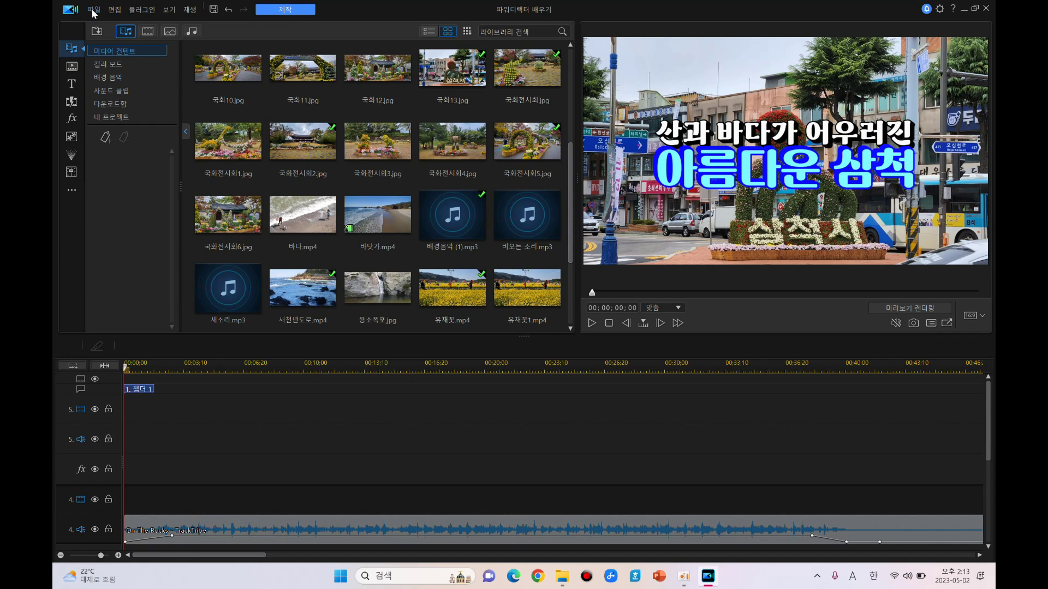
Step: Set up H.264 AVC video production with the MP4 extension and the MPEG-4 1920 x 1080/30p (16 Mbps) profile
click(283, 14)
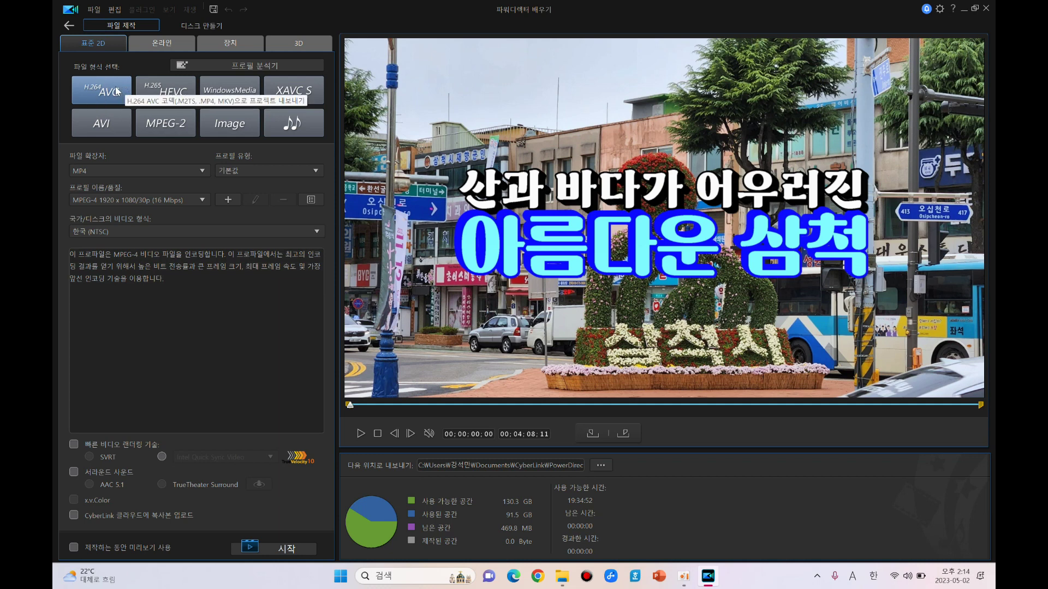
click(110, 173)
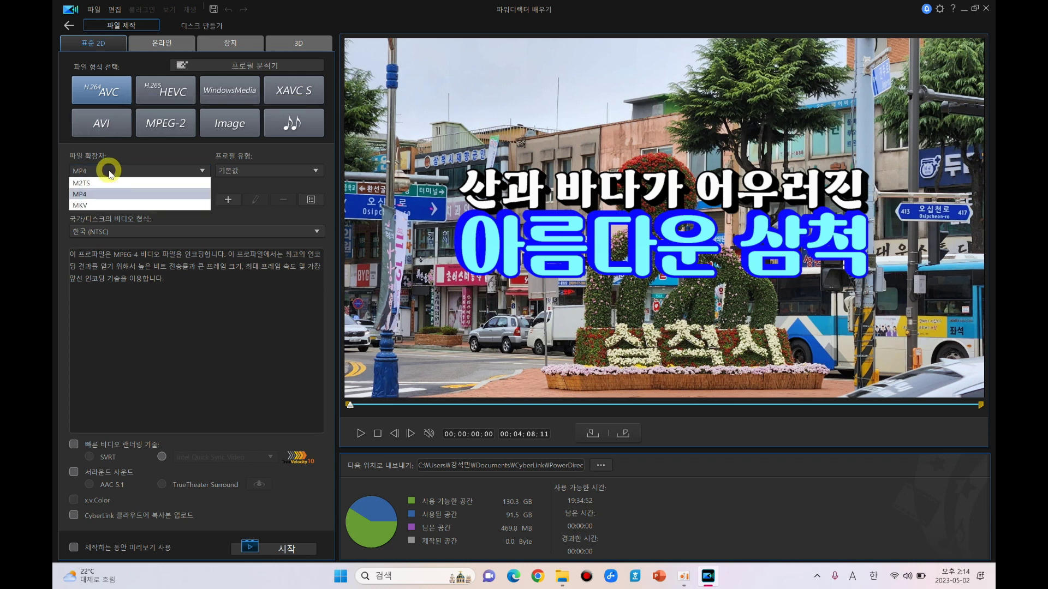
click(90, 195)
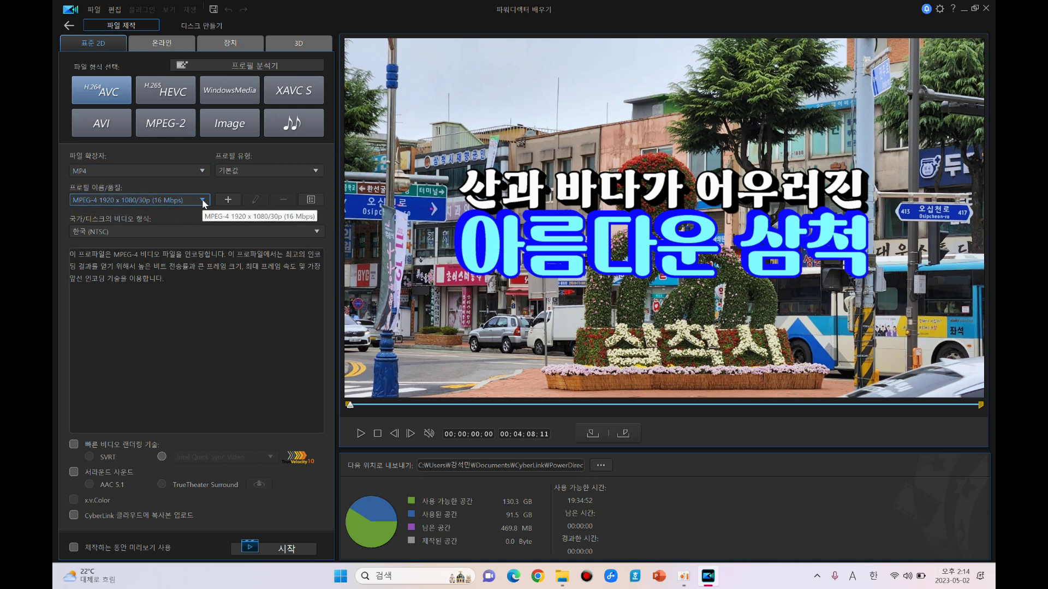
click(203, 201)
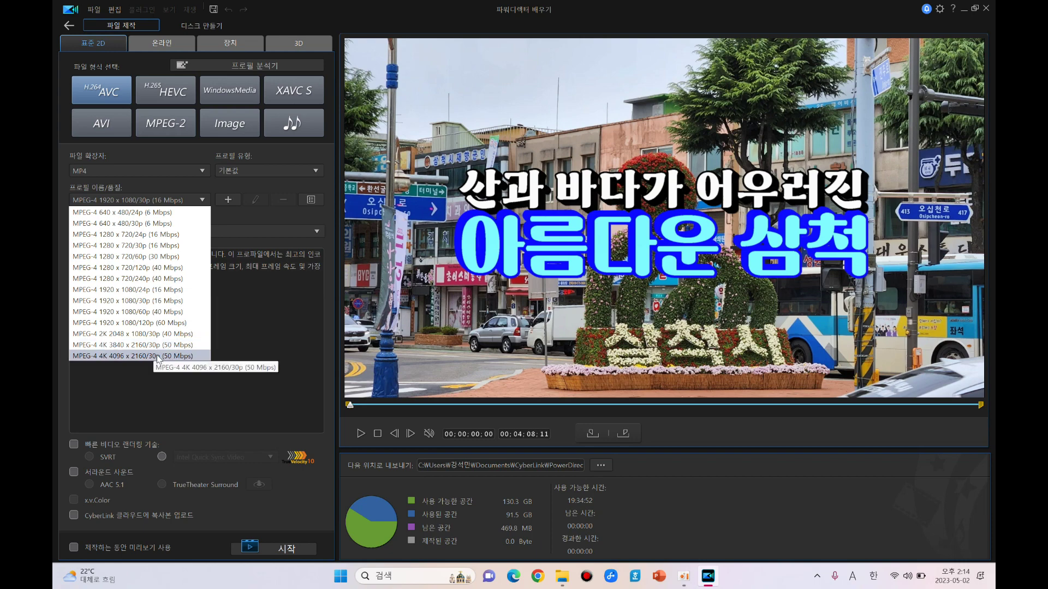
click(165, 303)
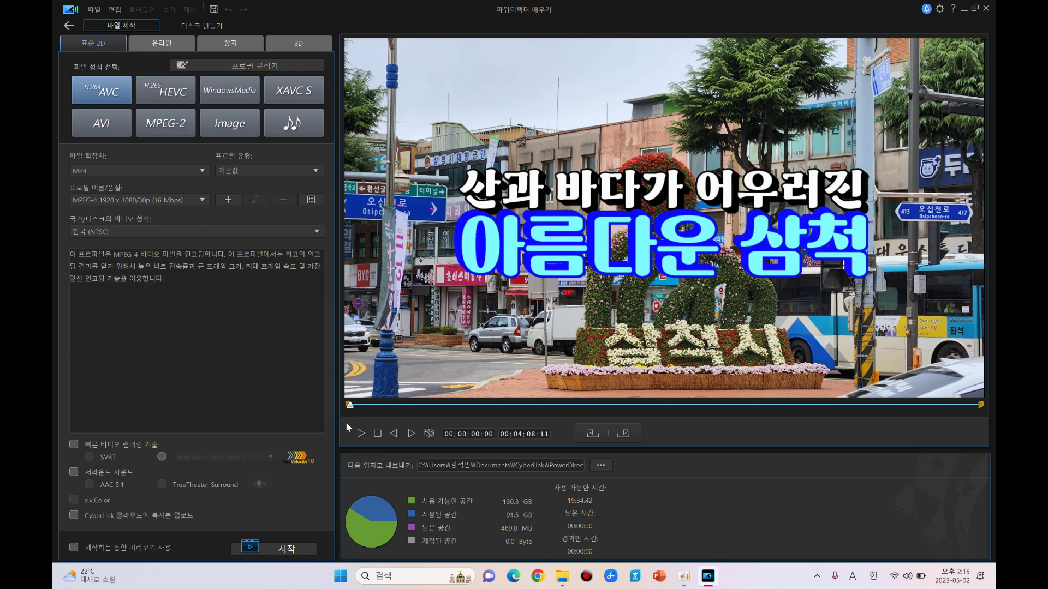
Step: Produce the video as 삼척여행.mp4 in the desktop's 학습자료 folder, replacing the existing file
click(604, 465)
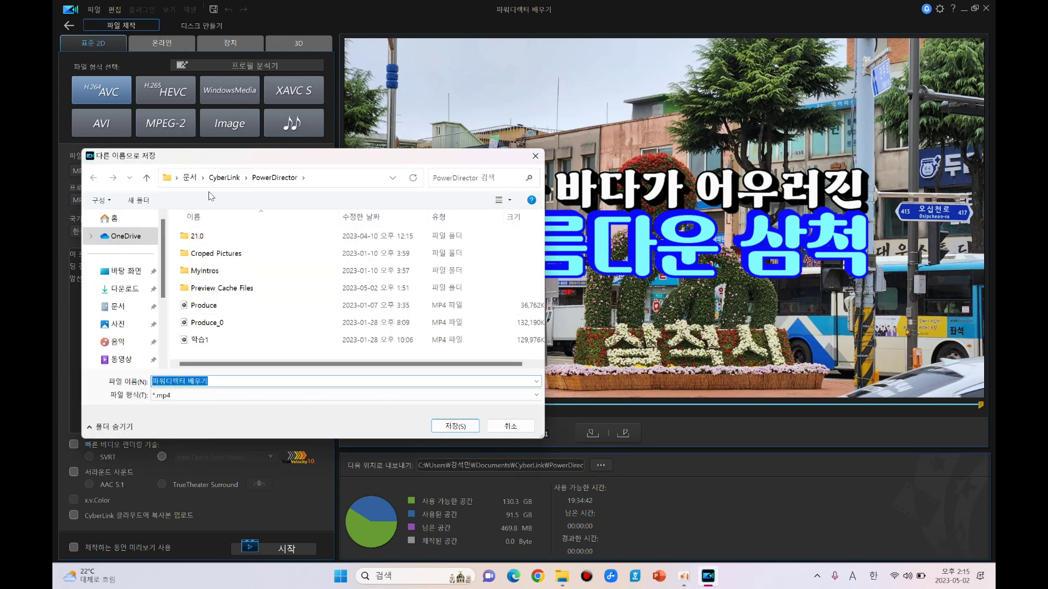
click(129, 272)
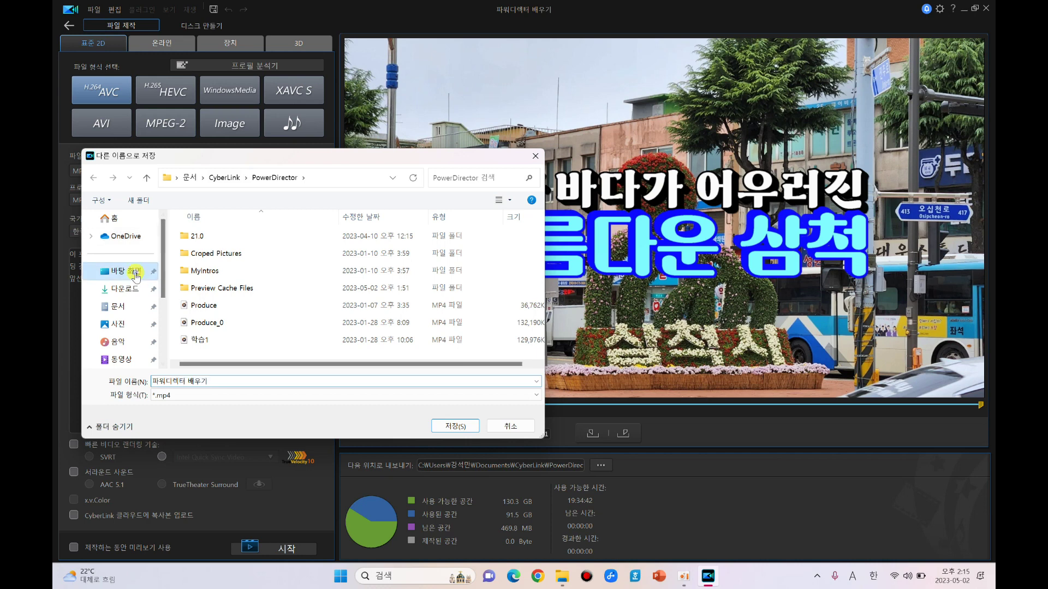
double_click(223, 236)
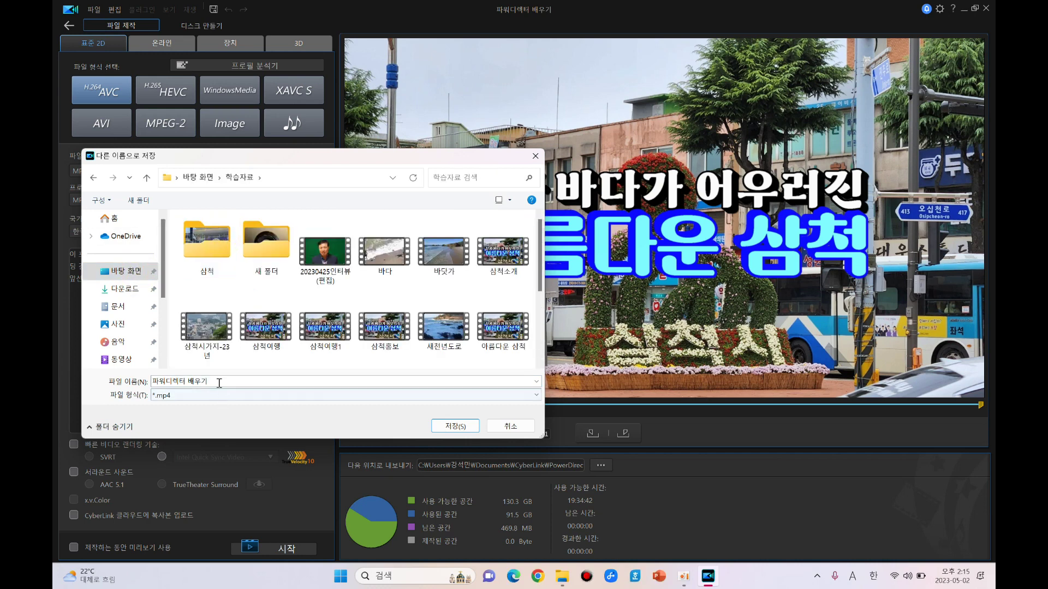
text(tk)
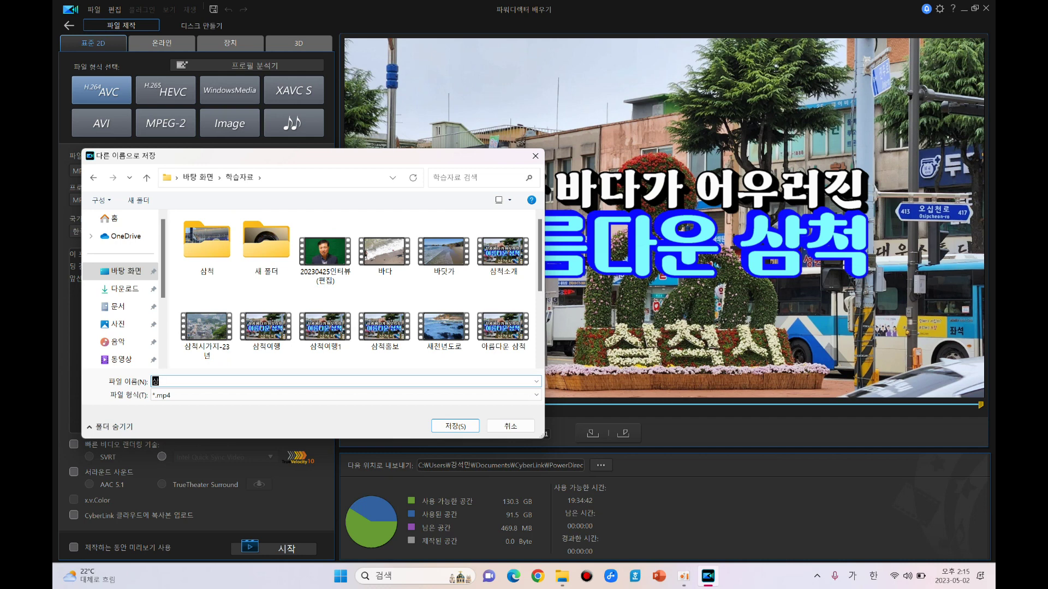
text(kacjrdugod)
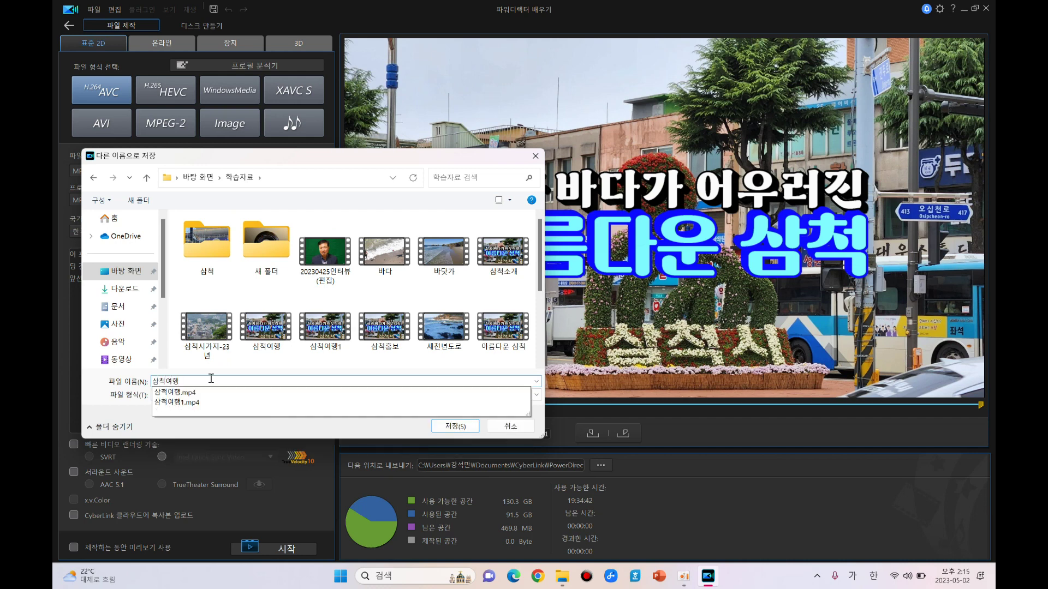
click(459, 427)
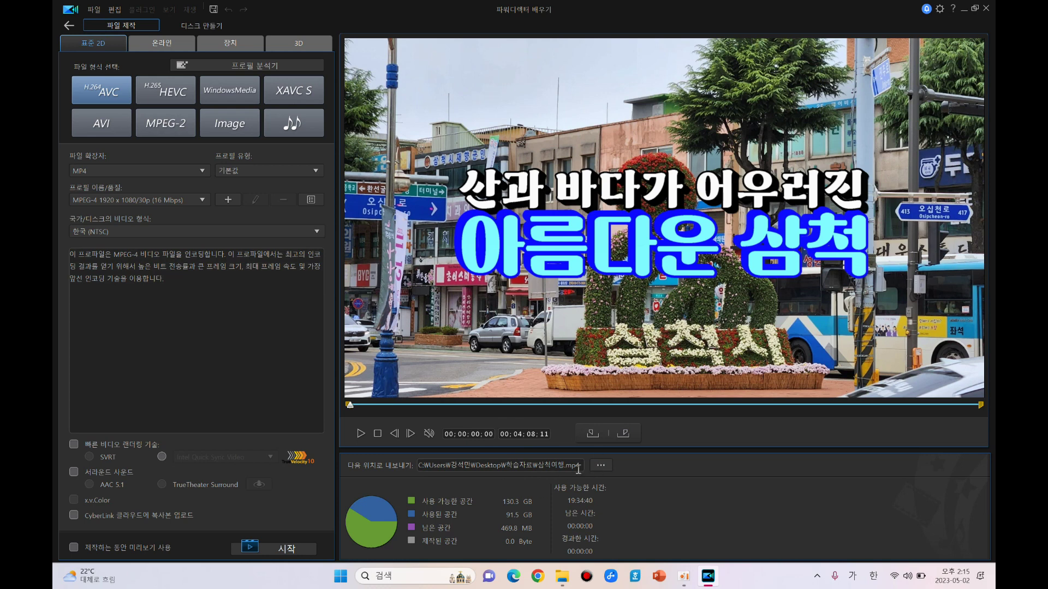
click(293, 550)
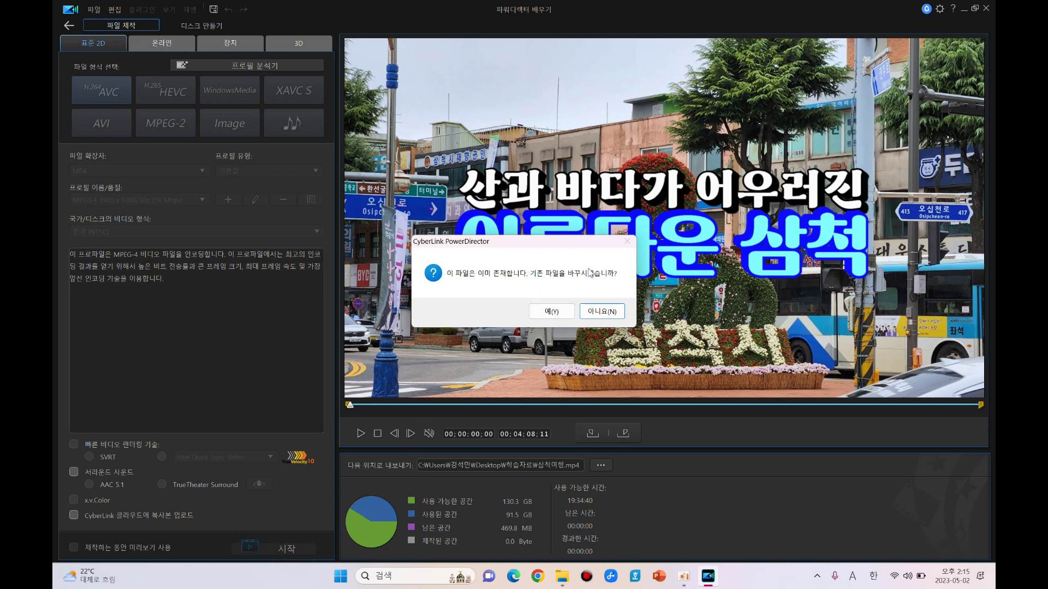
click(552, 313)
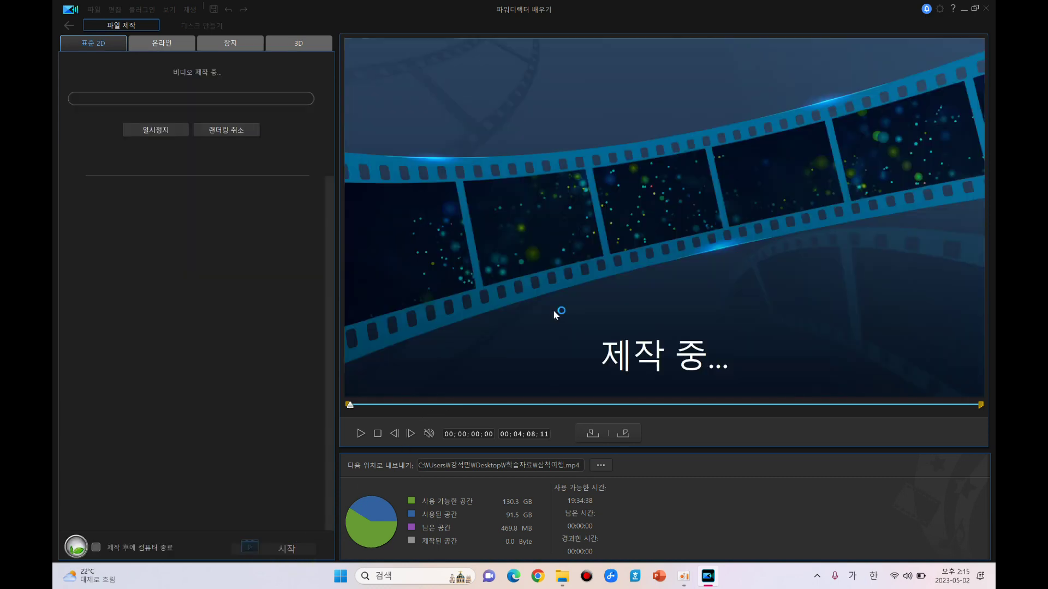